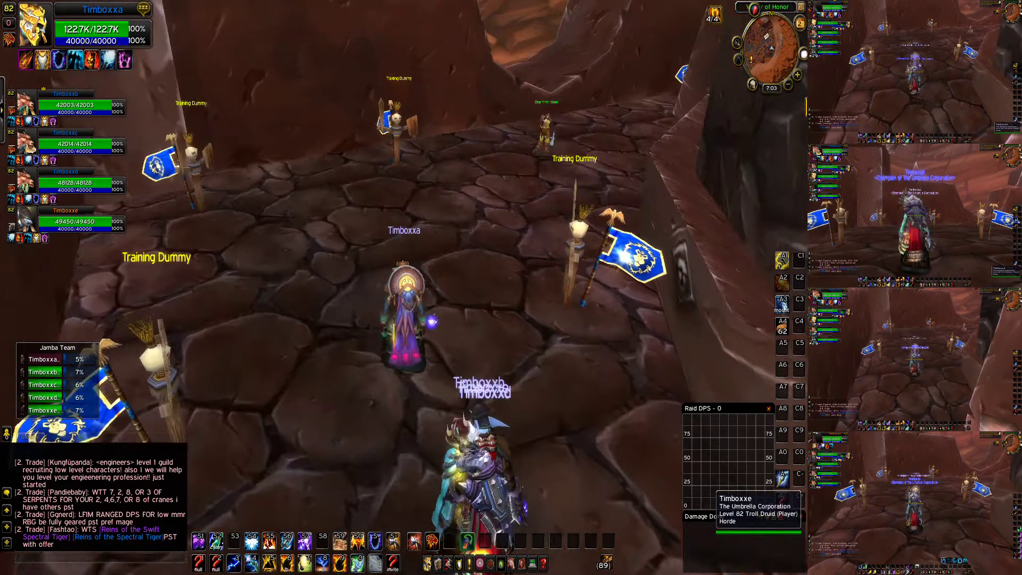
Step: Target the training dummy standing at the far back of the platform with the lead character
{"action": "left_click_drag", "start_coordinate": [392, 269], "coordinate": [373, 269]}
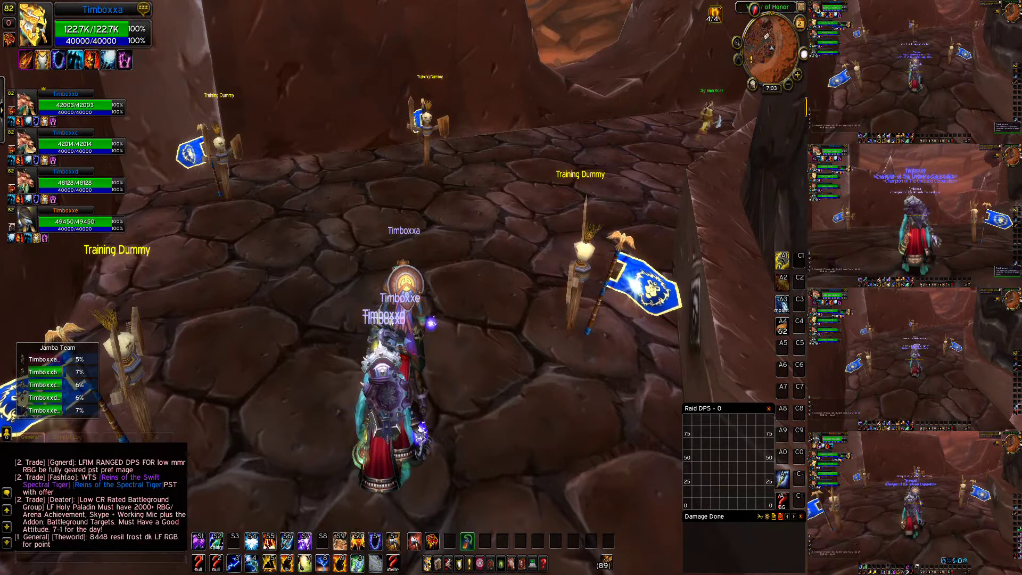
{"action": "left_click_drag", "start_coordinate": [396, 340], "coordinate": [421, 370]}
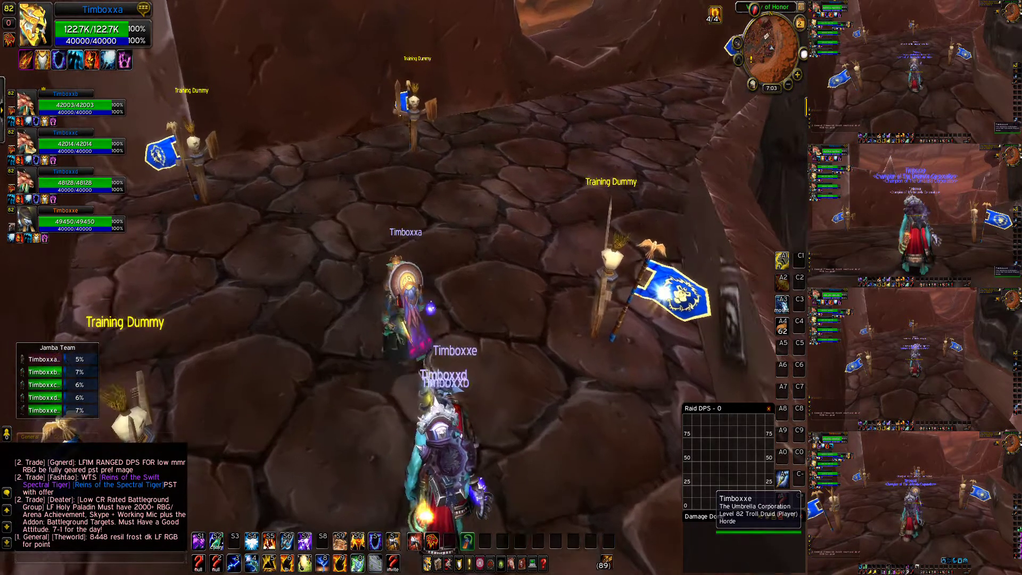
{"action": "left_click", "coordinate": [411, 152]}
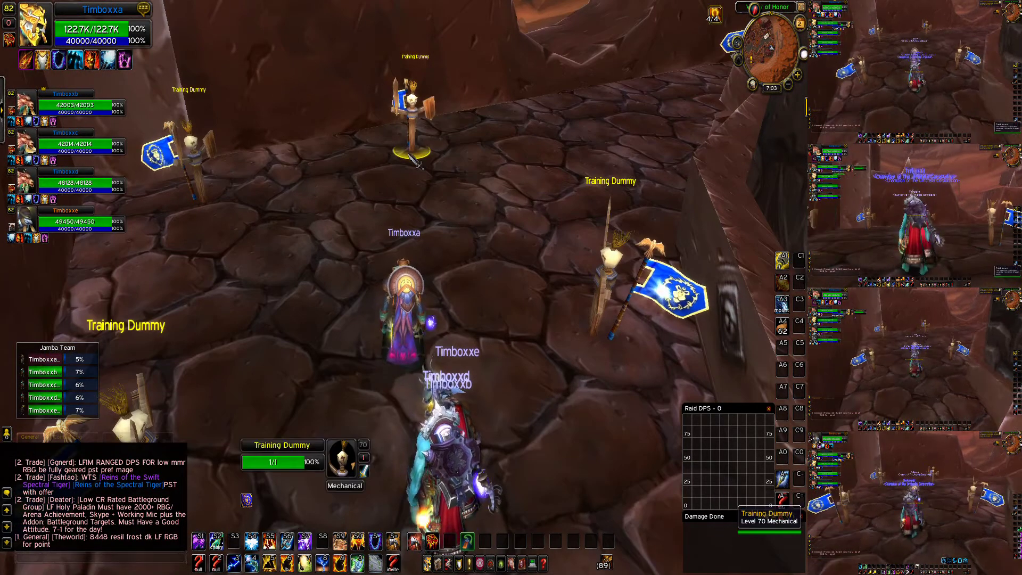
{"action": "key", "text": "w"}
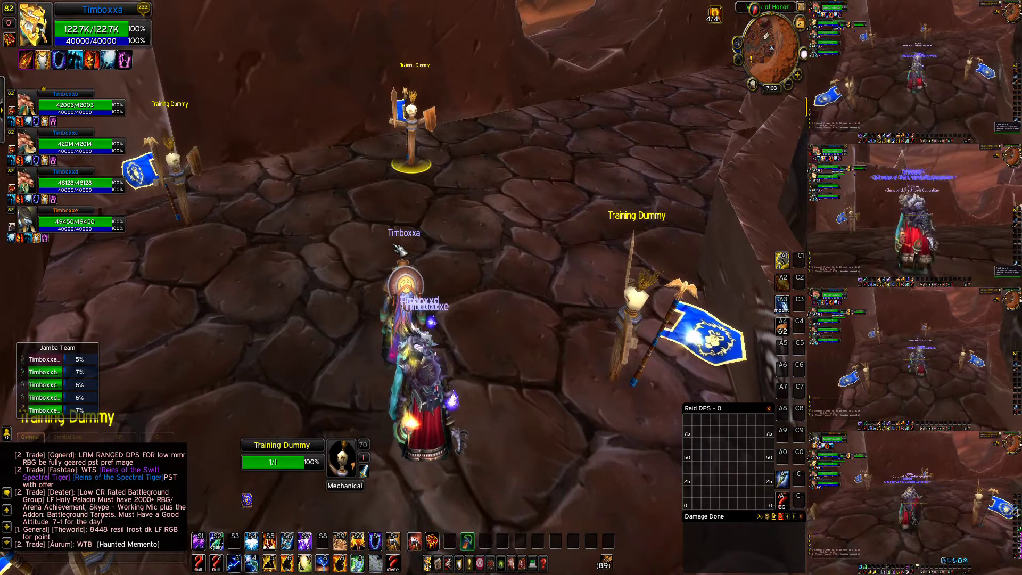
Step: Spread the following characters out behind the lead character and read the Chain Lightning and Healing Surge descriptions
{"action": "key", "text": "Down"}
{"action": "left_click_drag", "start_coordinate": [399, 249], "coordinate": [414, 267]}
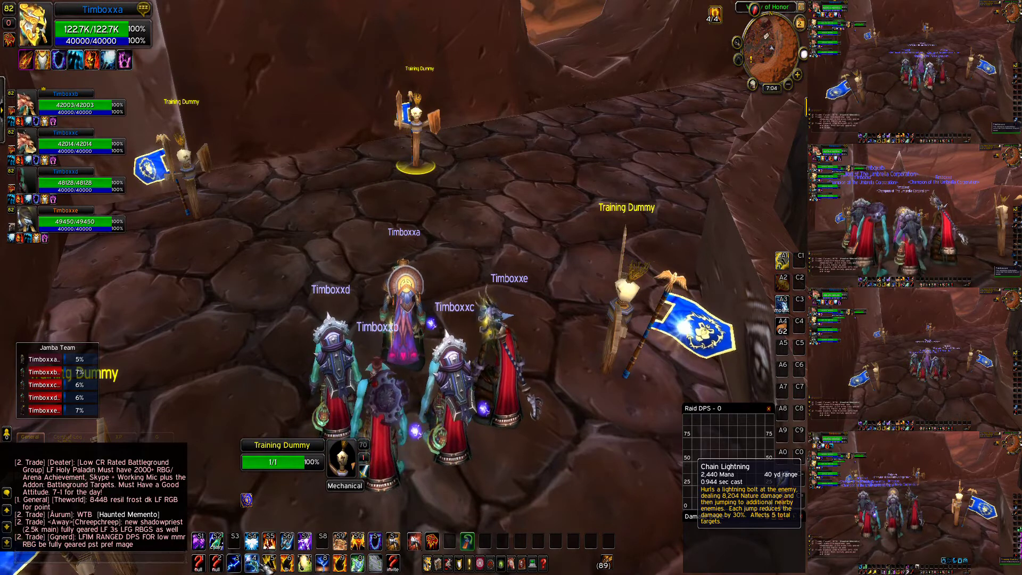
{"action": "left_click_drag", "start_coordinate": [296, 257], "coordinate": [319, 266]}
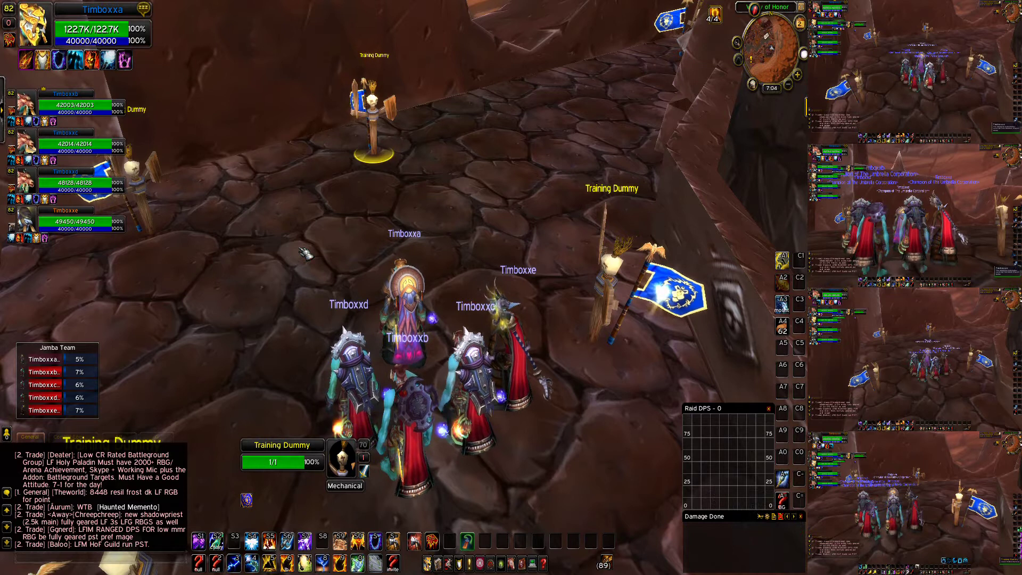
{"action": "key", "text": "1"}
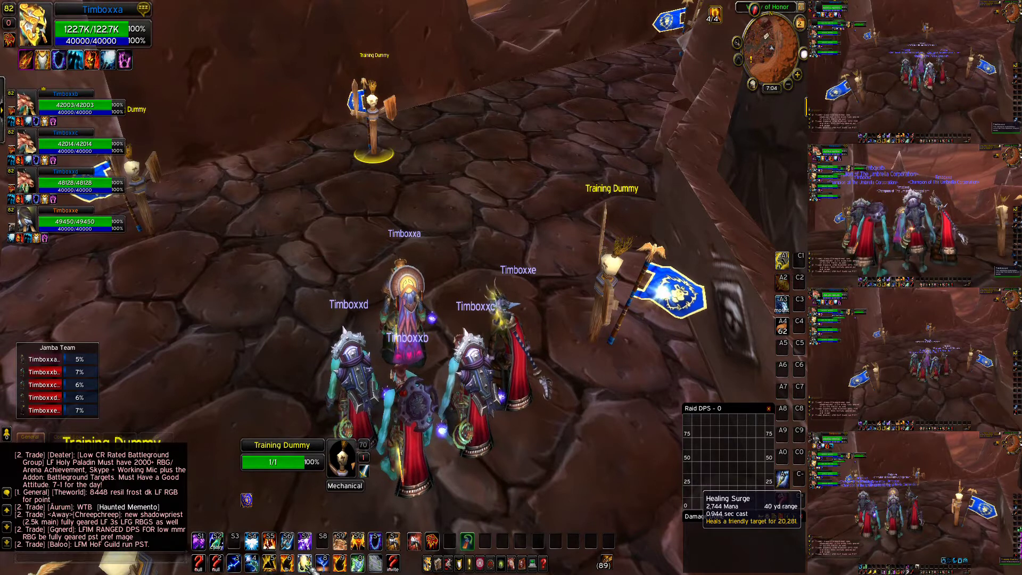
{"action": "left_click_drag", "start_coordinate": [373, 274], "coordinate": [351, 274]}
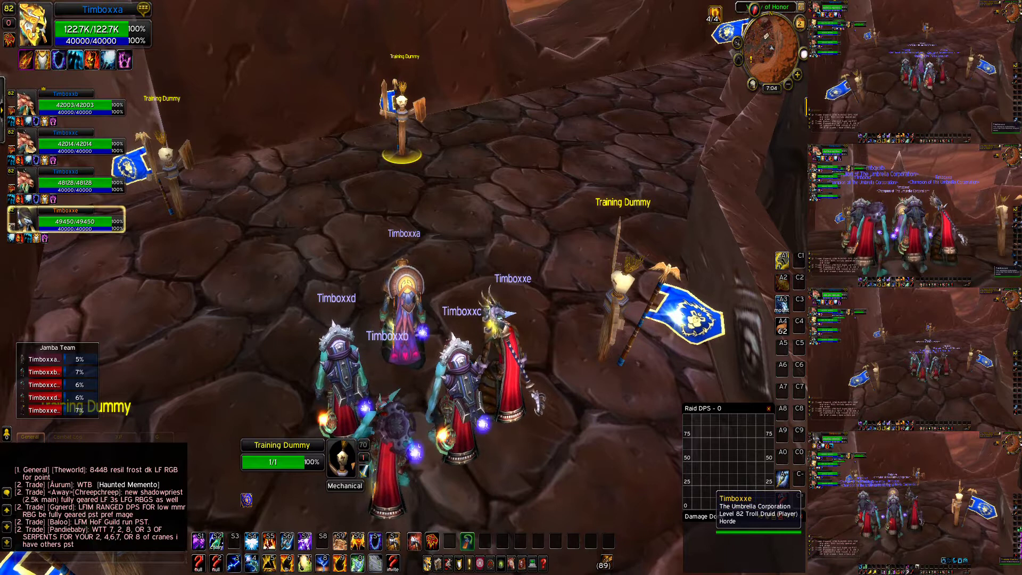
Step: Switch to PwnBoxer, place its window beside the characters and open the key broadcasting configuration
{"action": "key", "text": "alt+Tab"}
{"action": "left_click_drag", "start_coordinate": [475, 243], "coordinate": [819, 101]}
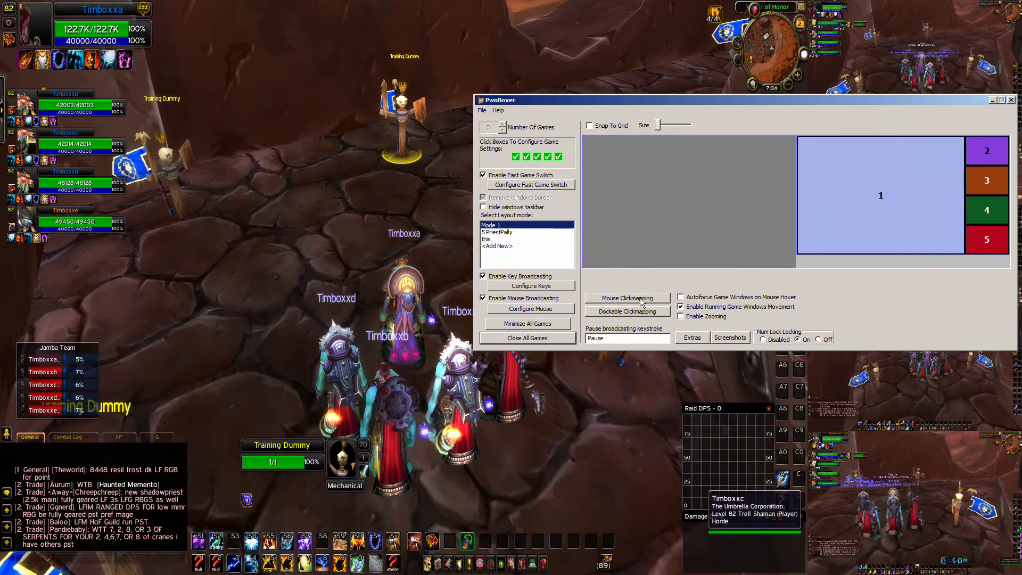
{"action": "left_click", "coordinate": [551, 290]}
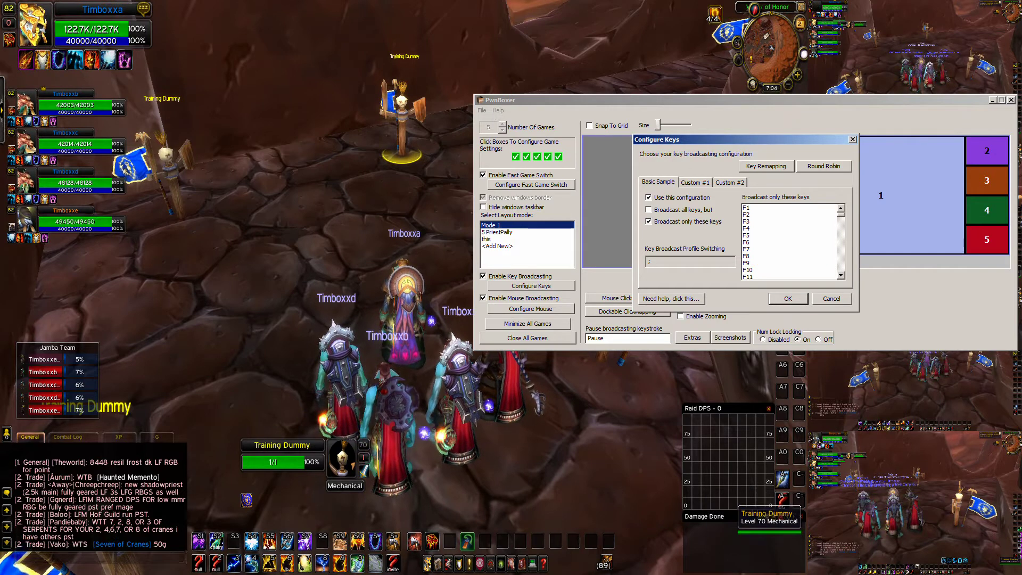
Step: Switch to Paint, replace the old drawing with a blank canvas without saving, and shrink and minimise the window
{"action": "key", "text": "alt+Tab"}
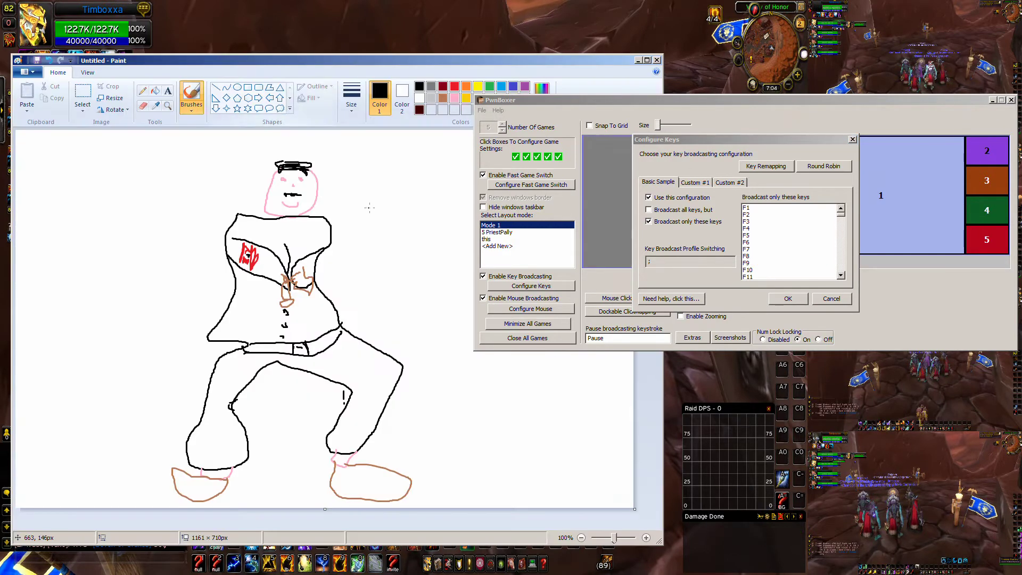
{"action": "key", "text": "ctrl+n"}
{"action": "key", "text": "n"}
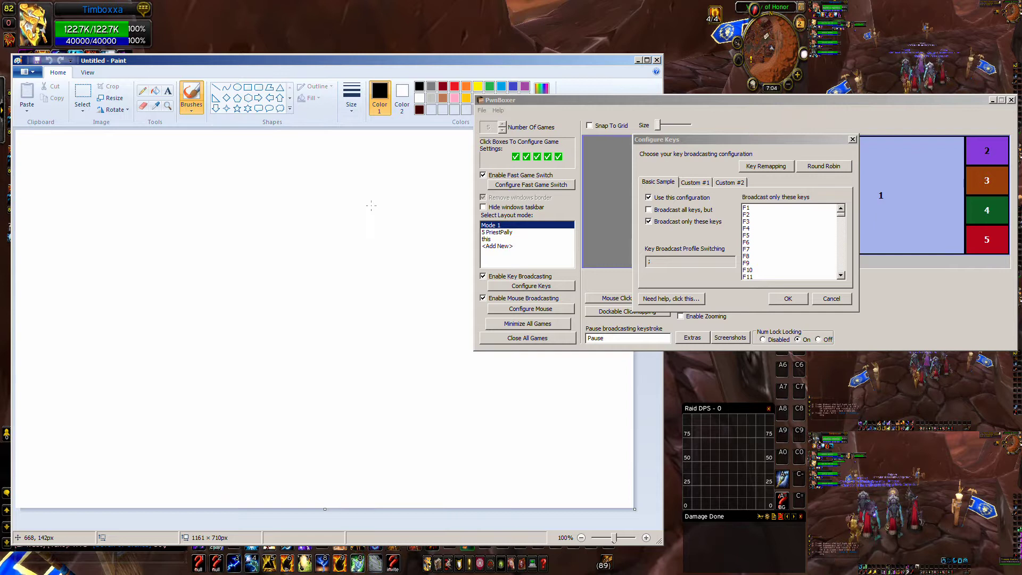
{"action": "mouse_move", "coordinate": [659, 541]}
{"action": "left_mouse_down"}
{"action": "mouse_move", "coordinate": [456, 411]}
{"action": "mouse_move", "coordinate": [447, 417]}
{"action": "left_mouse_up"}
{"action": "left_click", "coordinate": [423, 60]}
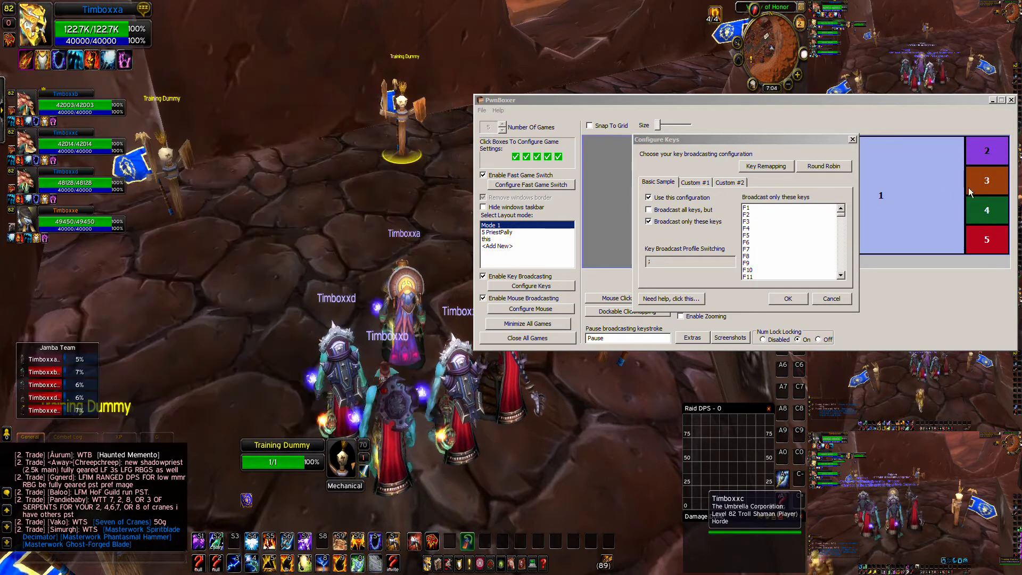
Step: Open the Round Robin options in PwnBoxer, bring Paint up beside them and review the existing round robin hot keys
{"action": "left_click", "coordinate": [836, 167]}
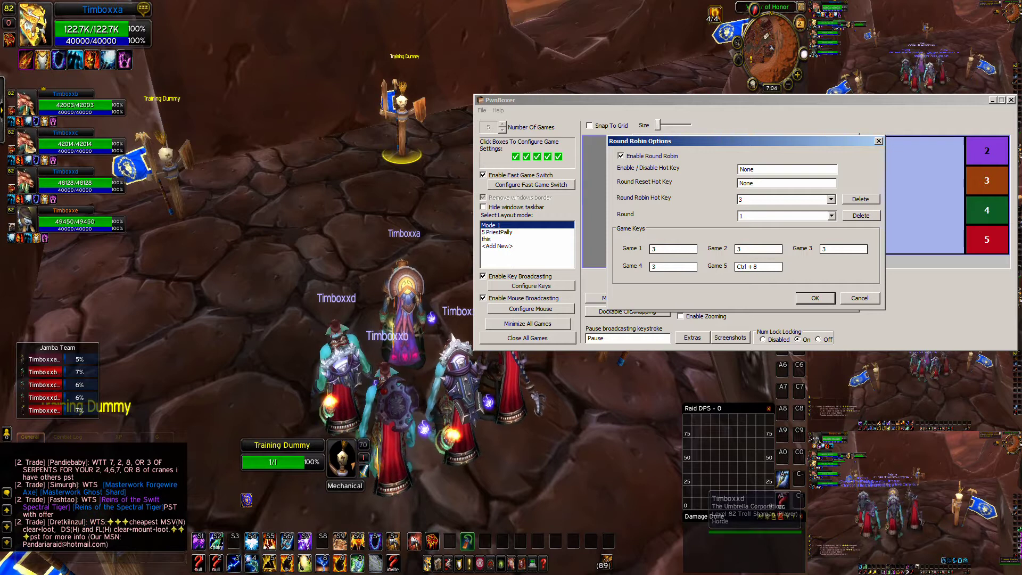
{"action": "key", "text": "alt+Tab"}
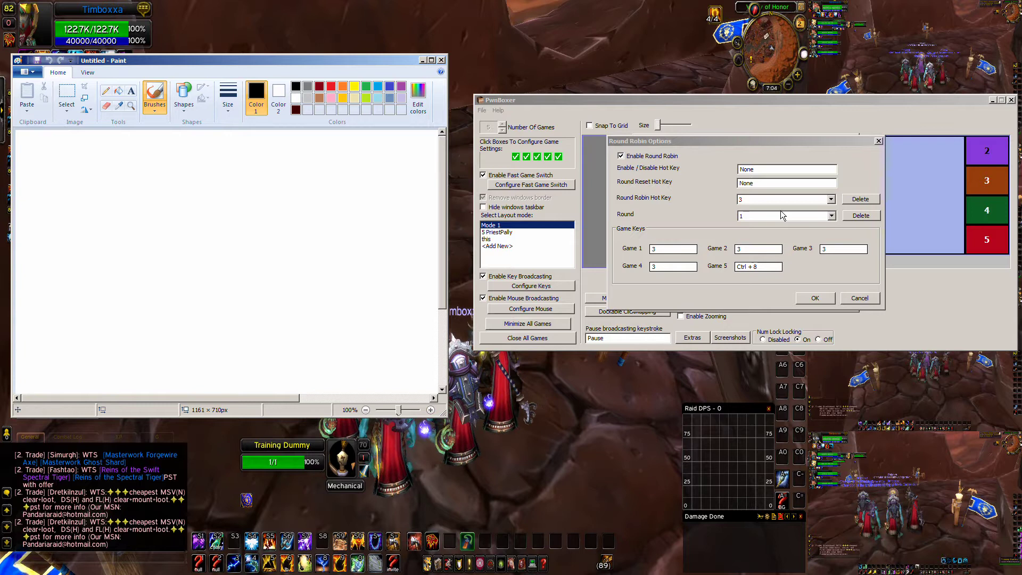
{"action": "left_click", "coordinate": [662, 203]}
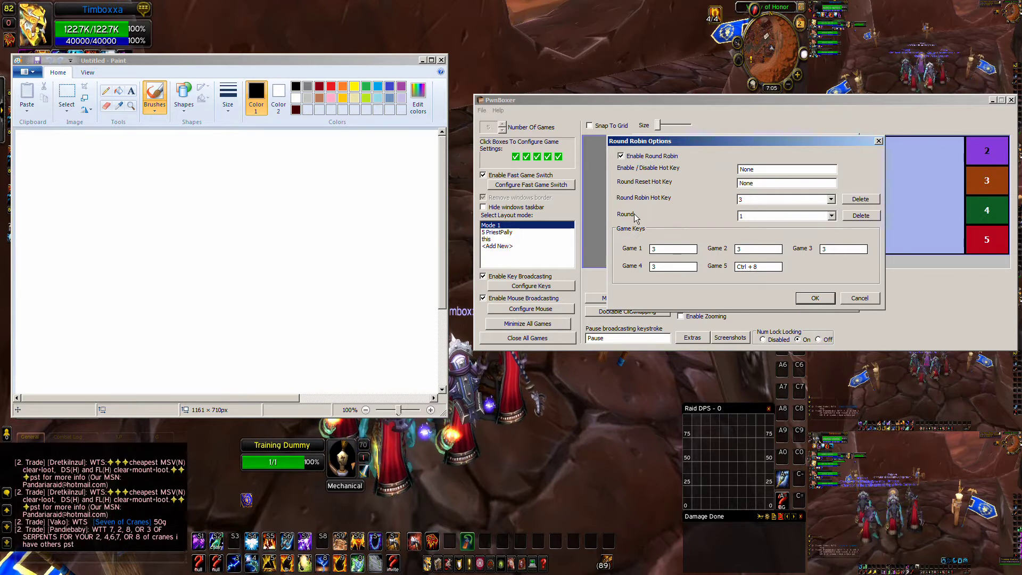
{"action": "left_click", "coordinate": [752, 200]}
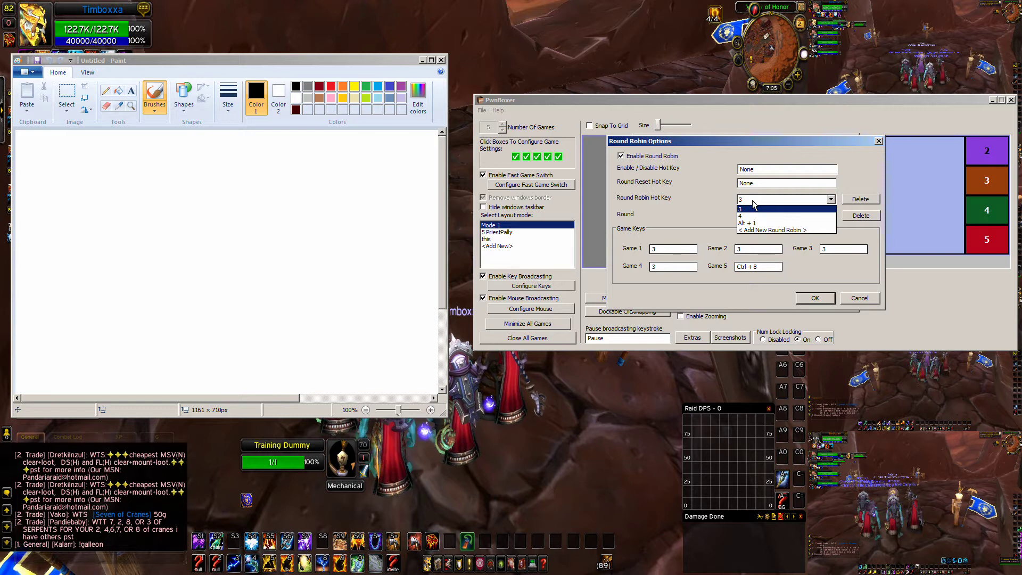
{"action": "left_click", "coordinate": [753, 203]}
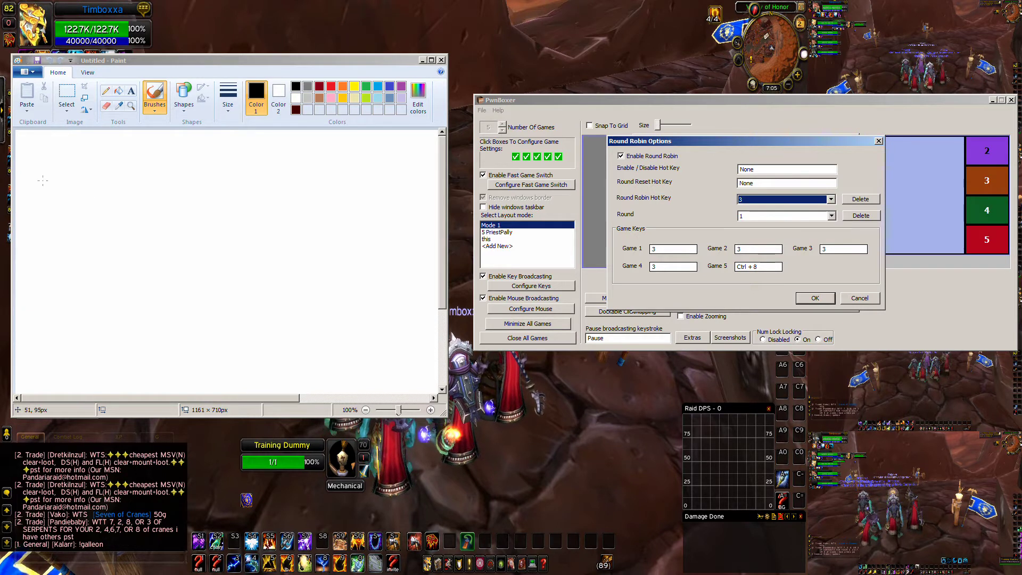
Step: Sketch two tall boxes side by side in Paint, each with a small arrow pointing down at its top edge
{"action": "mouse_move", "coordinate": [42, 181]}
{"action": "left_mouse_down"}
{"action": "mouse_move", "coordinate": [32, 306]}
{"action": "mouse_move", "coordinate": [84, 365]}
{"action": "mouse_move", "coordinate": [144, 315]}
{"action": "mouse_move", "coordinate": [149, 168]}
{"action": "mouse_move", "coordinate": [45, 176]}
{"action": "mouse_move", "coordinate": [95, 158]}
{"action": "left_mouse_up"}
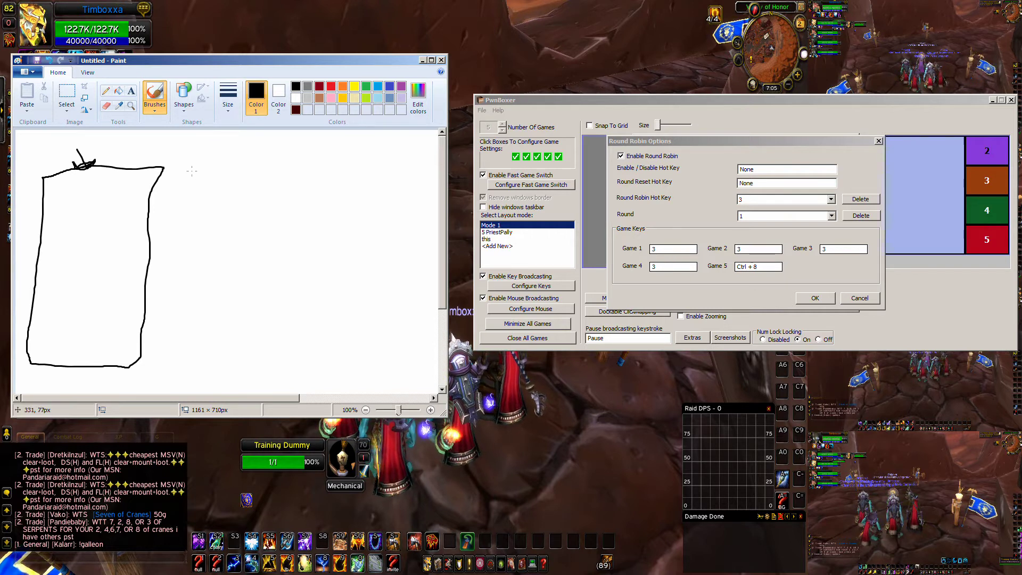
{"action": "mouse_move", "coordinate": [192, 171]}
{"action": "left_mouse_down"}
{"action": "mouse_move", "coordinate": [198, 293]}
{"action": "mouse_move", "coordinate": [186, 369]}
{"action": "mouse_move", "coordinate": [275, 366]}
{"action": "mouse_move", "coordinate": [294, 170]}
{"action": "mouse_move", "coordinate": [193, 171]}
{"action": "left_mouse_up"}
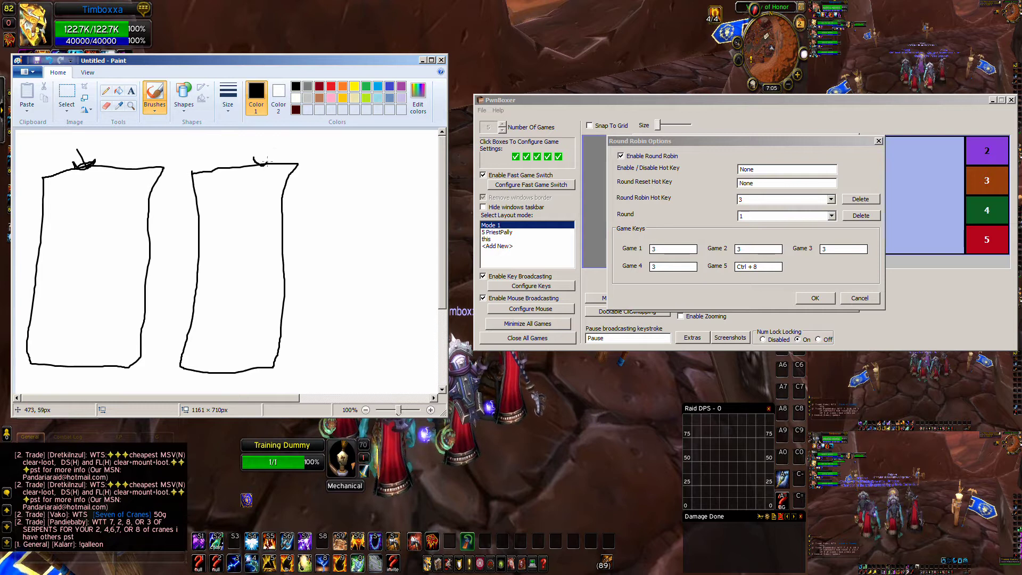
{"action": "left_click_drag", "start_coordinate": [262, 161], "coordinate": [275, 142]}
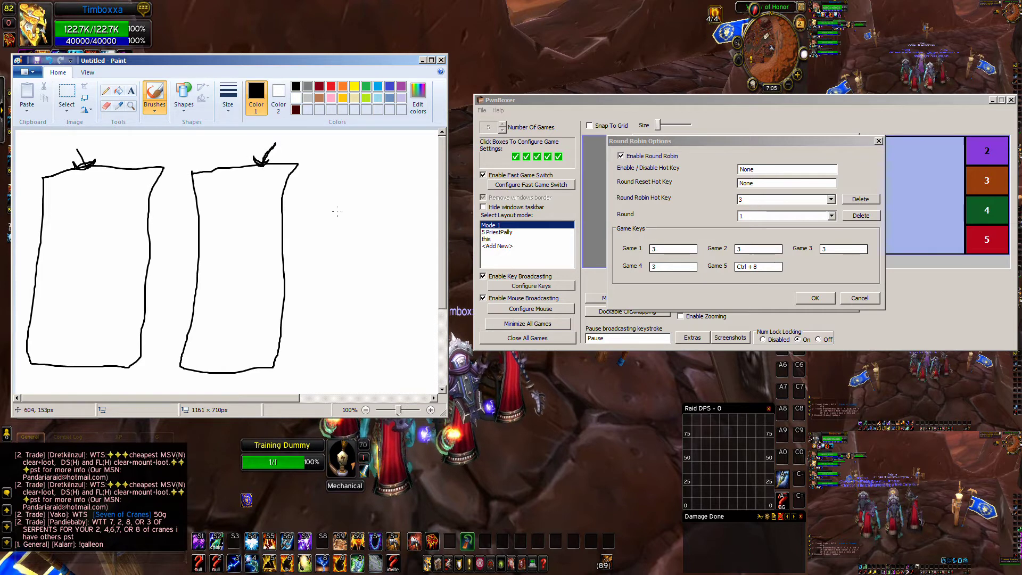
Step: Add a new round robin with hot key 7 and write a 7 in the first sketched box
{"action": "left_click", "coordinate": [753, 205]}
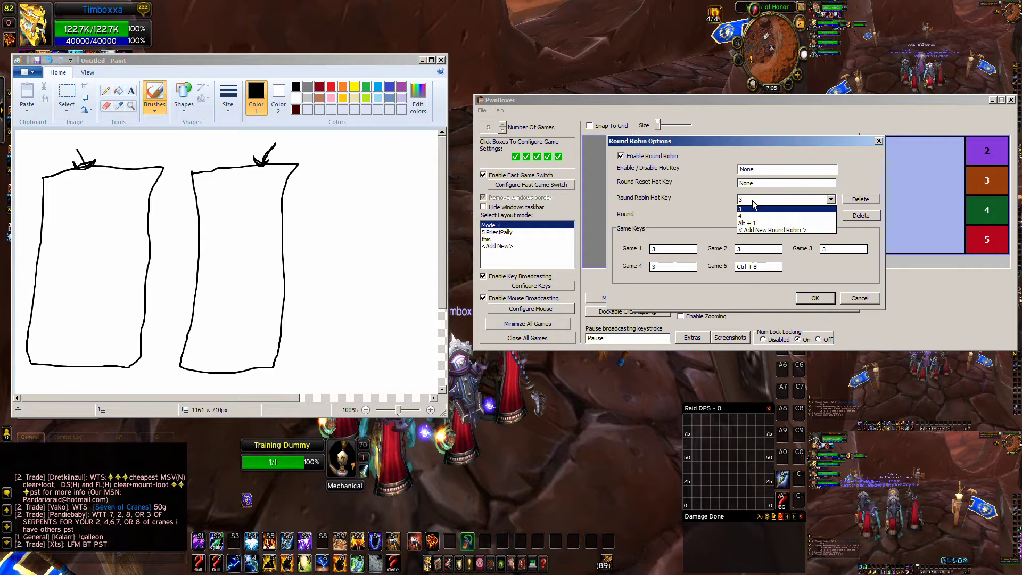
{"action": "left_click", "coordinate": [754, 205]}
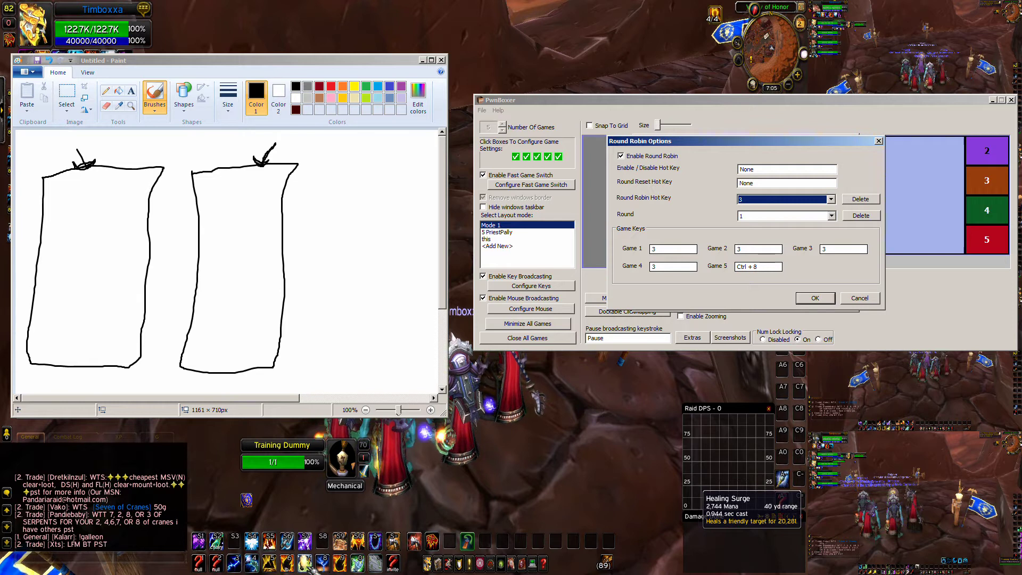
{"action": "left_click", "coordinate": [776, 216]}
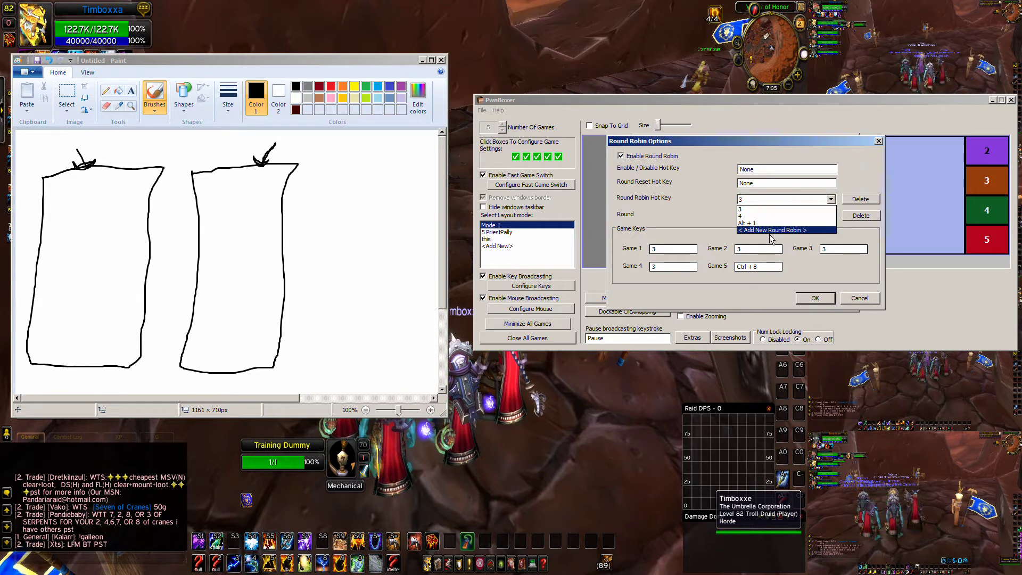
{"action": "left_click", "coordinate": [774, 234]}
{"action": "key", "text": "7"}
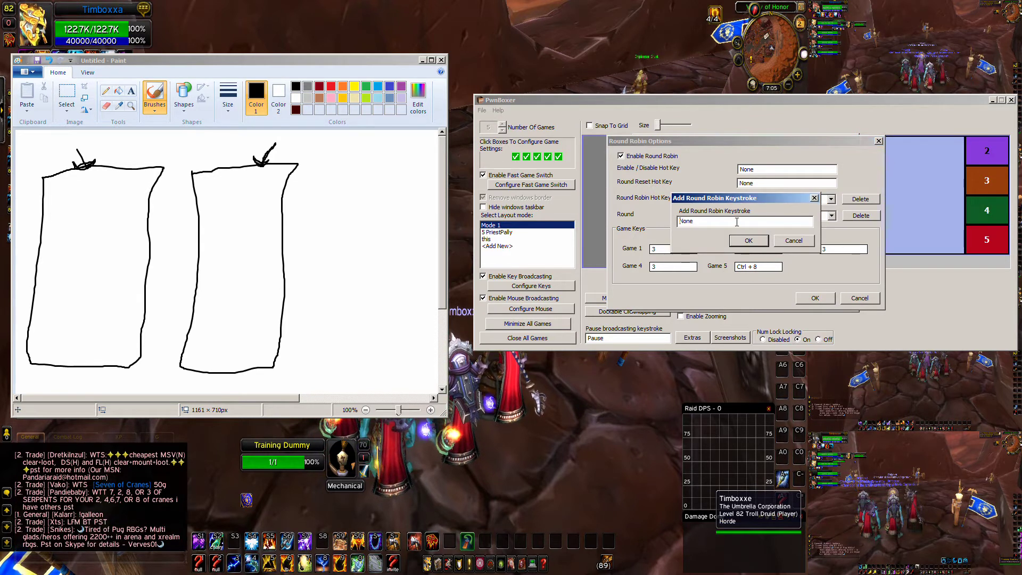
{"action": "left_click", "coordinate": [748, 242]}
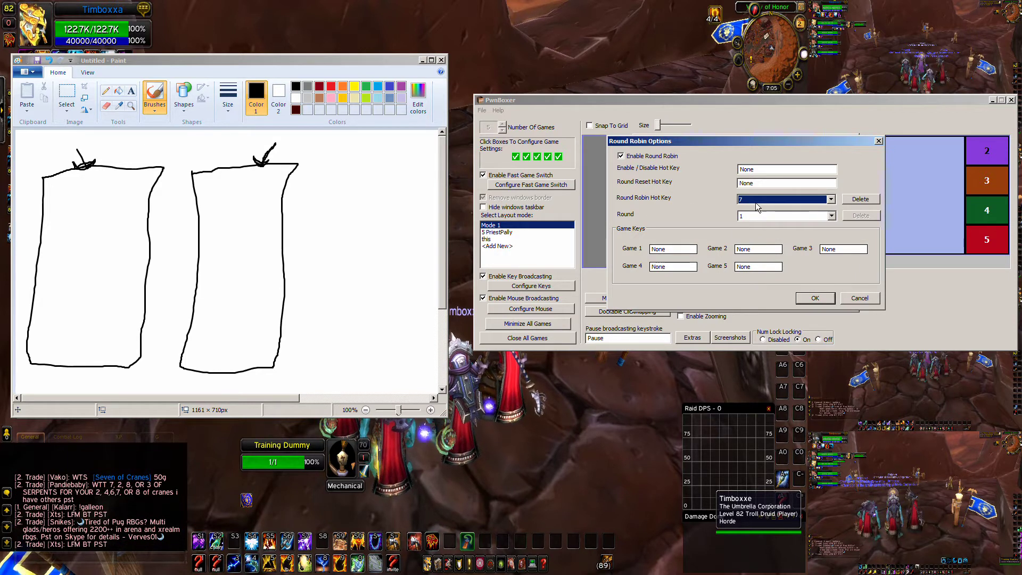
{"action": "mouse_move", "coordinate": [69, 177]}
{"action": "left_mouse_down"}
{"action": "mouse_move", "coordinate": [82, 181]}
{"action": "mouse_move", "coordinate": [71, 201]}
{"action": "mouse_move", "coordinate": [83, 189]}
{"action": "left_mouse_up"}
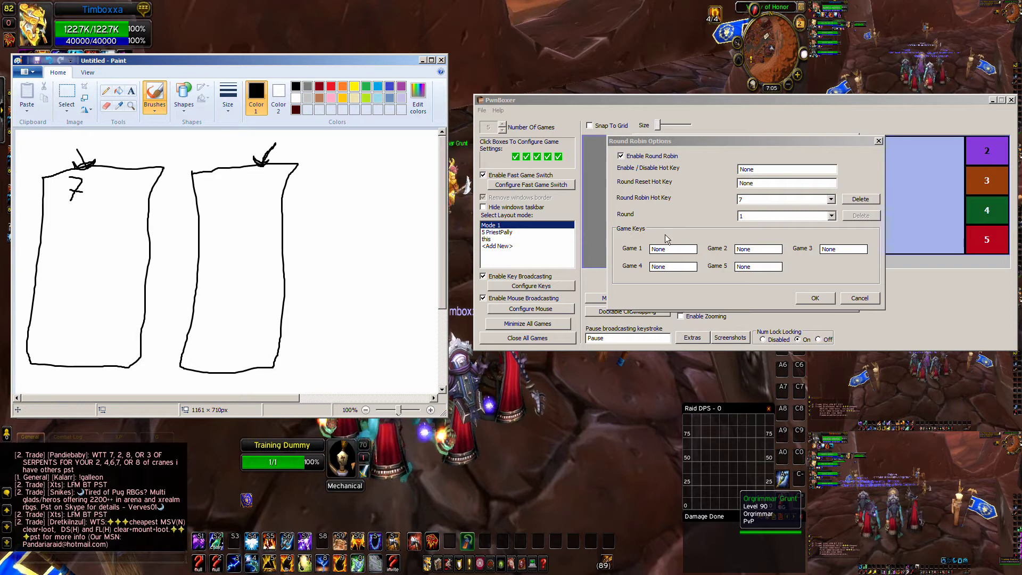
Step: Assign key 7 to Games 1 through 5 in round 1 of the new round robin
{"action": "left_click", "coordinate": [673, 248]}
{"action": "key", "text": "7"}
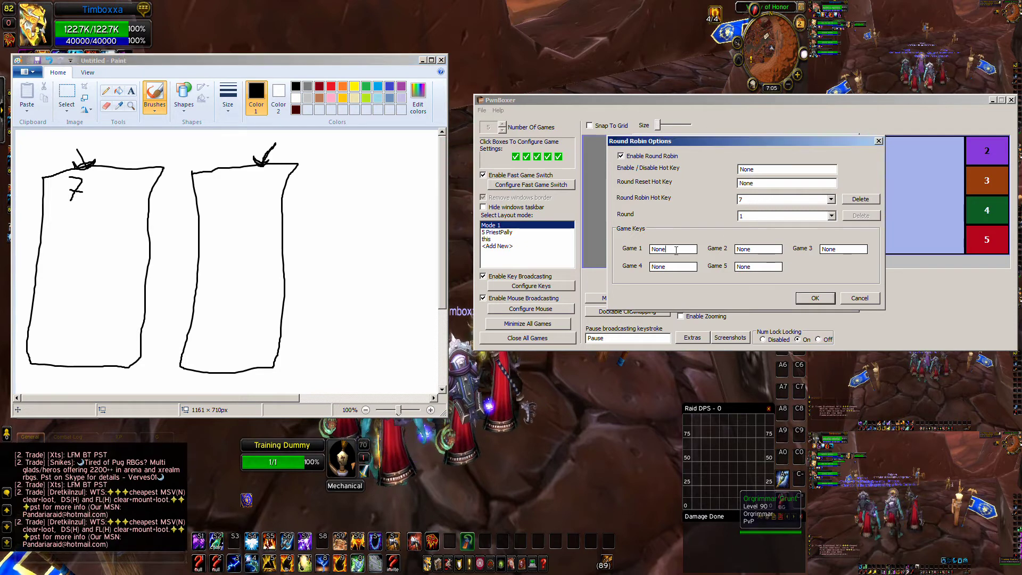
{"action": "left_click", "coordinate": [758, 249]}
{"action": "key", "text": "7"}
{"action": "left_click", "coordinate": [834, 248]}
{"action": "key", "text": "7"}
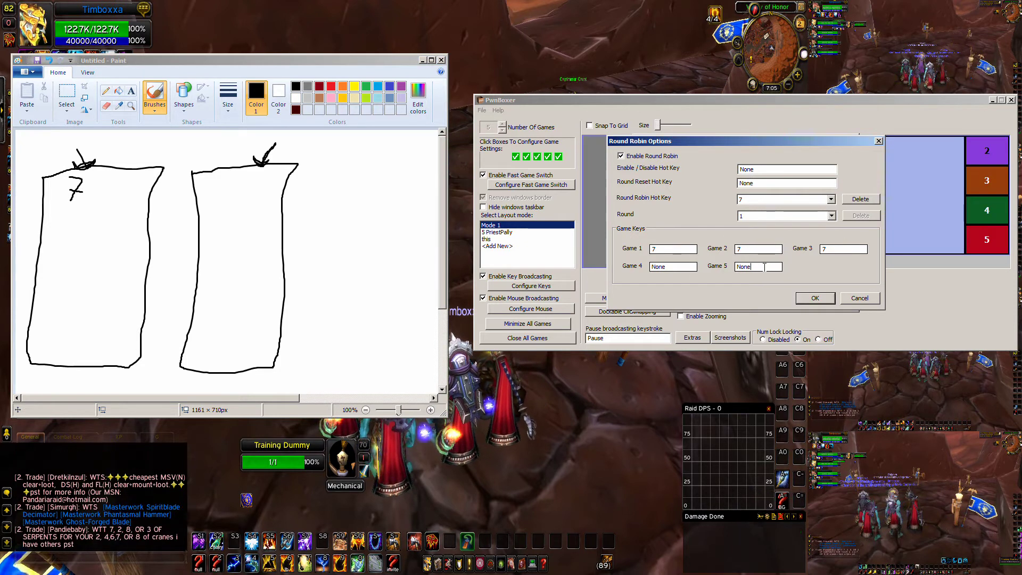
{"action": "left_click", "coordinate": [756, 266]}
{"action": "key", "text": "7"}
{"action": "key", "text": "shift+Tab"}
{"action": "key", "text": "7"}
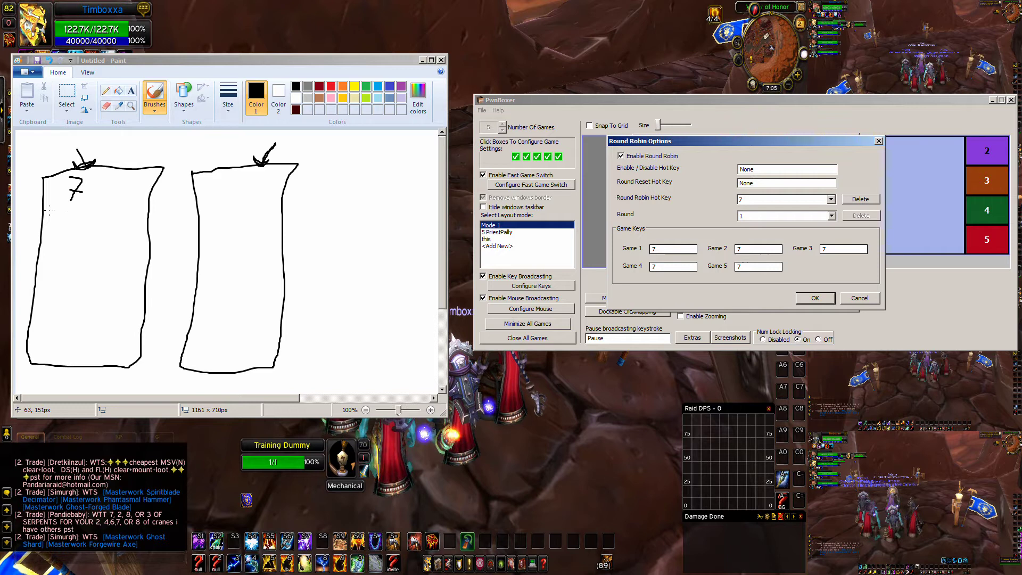
Step: Discard the two-box sketch, including a row of five small shapes drawn across it, and write a 7 on a blank canvas
{"action": "mouse_move", "coordinate": [45, 214]}
{"action": "left_mouse_down"}
{"action": "mouse_move", "coordinate": [63, 245]}
{"action": "mouse_move", "coordinate": [133, 246]}
{"action": "mouse_move", "coordinate": [195, 214]}
{"action": "left_mouse_up"}
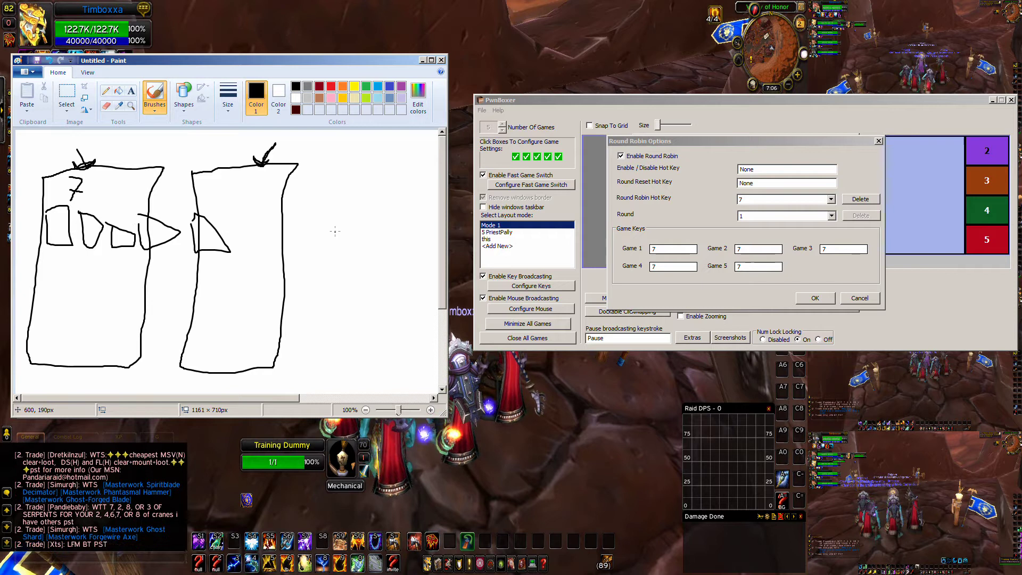
{"action": "key", "text": "alt+F4"}
{"action": "key", "text": "n"}
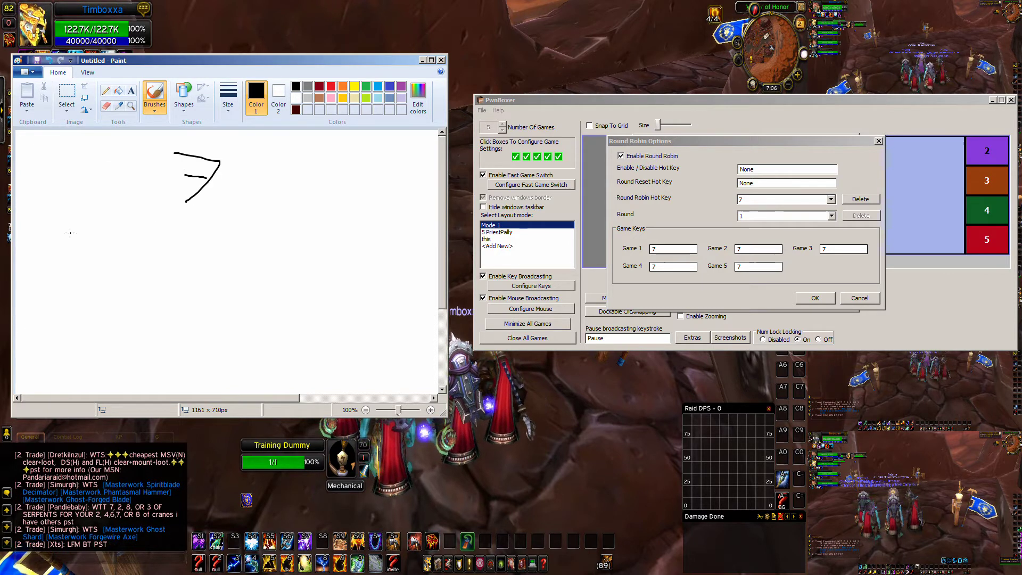
Step: Sketch a row of five boxes beneath the 7, undoing the first attempt at the leftmost box
{"action": "left_click_drag", "start_coordinate": [45, 223], "coordinate": [121, 311]}
{"action": "key", "text": "ctrl+z"}
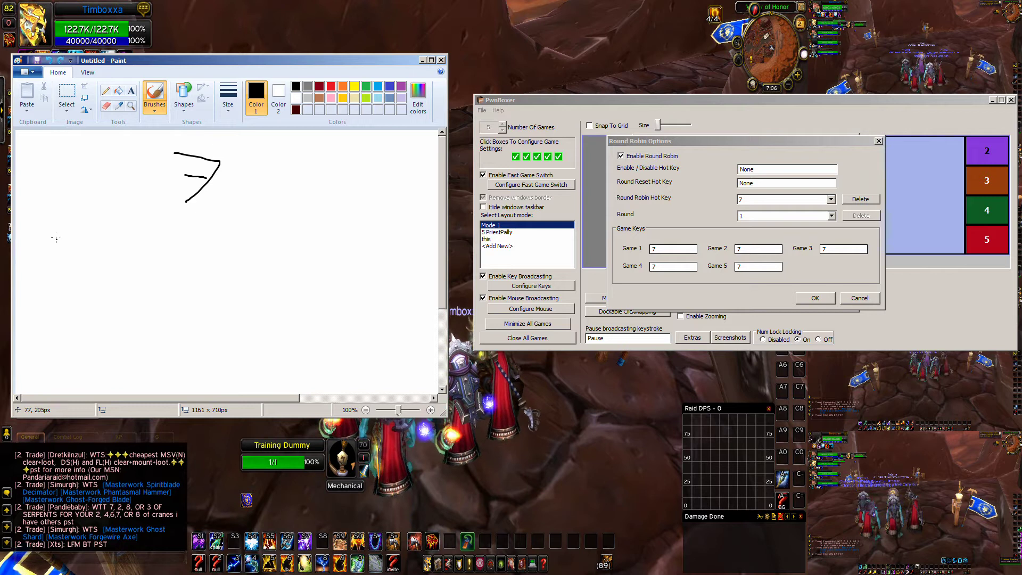
{"action": "mouse_move", "coordinate": [56, 238]}
{"action": "left_mouse_down"}
{"action": "mouse_move", "coordinate": [151, 242]}
{"action": "mouse_move", "coordinate": [65, 224]}
{"action": "left_mouse_up"}
{"action": "mouse_move", "coordinate": [179, 240]}
{"action": "left_mouse_down"}
{"action": "mouse_move", "coordinate": [208, 353]}
{"action": "mouse_move", "coordinate": [179, 240]}
{"action": "left_mouse_up"}
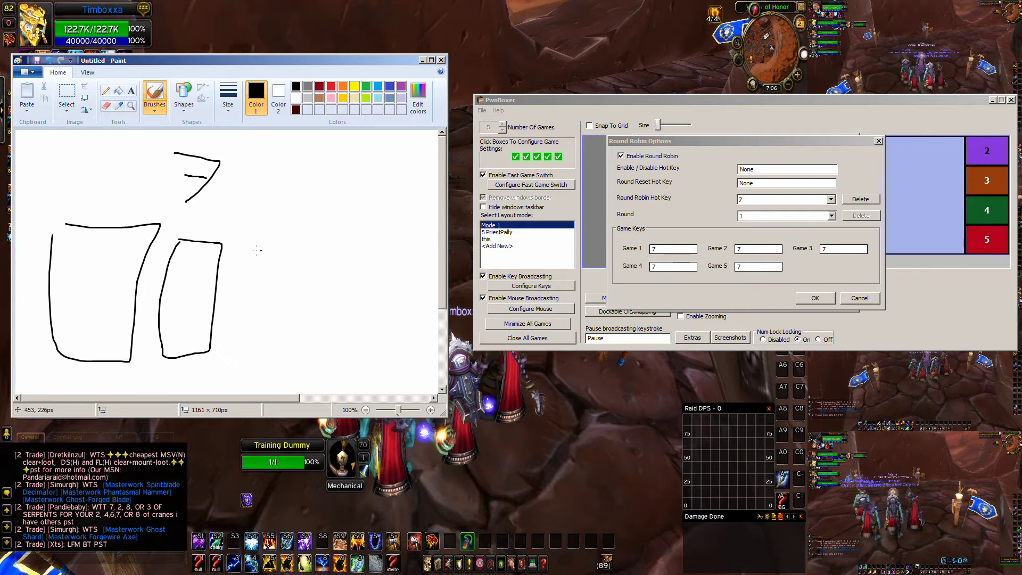
{"action": "mouse_move", "coordinate": [242, 244]}
{"action": "left_mouse_down"}
{"action": "mouse_move", "coordinate": [297, 342]}
{"action": "mouse_move", "coordinate": [243, 244]}
{"action": "left_mouse_up"}
{"action": "left_click_drag", "start_coordinate": [313, 249], "coordinate": [311, 241]}
{"action": "mouse_move", "coordinate": [393, 261]}
{"action": "left_mouse_down"}
{"action": "mouse_move", "coordinate": [401, 349]}
{"action": "mouse_move", "coordinate": [380, 262]}
{"action": "left_mouse_up"}
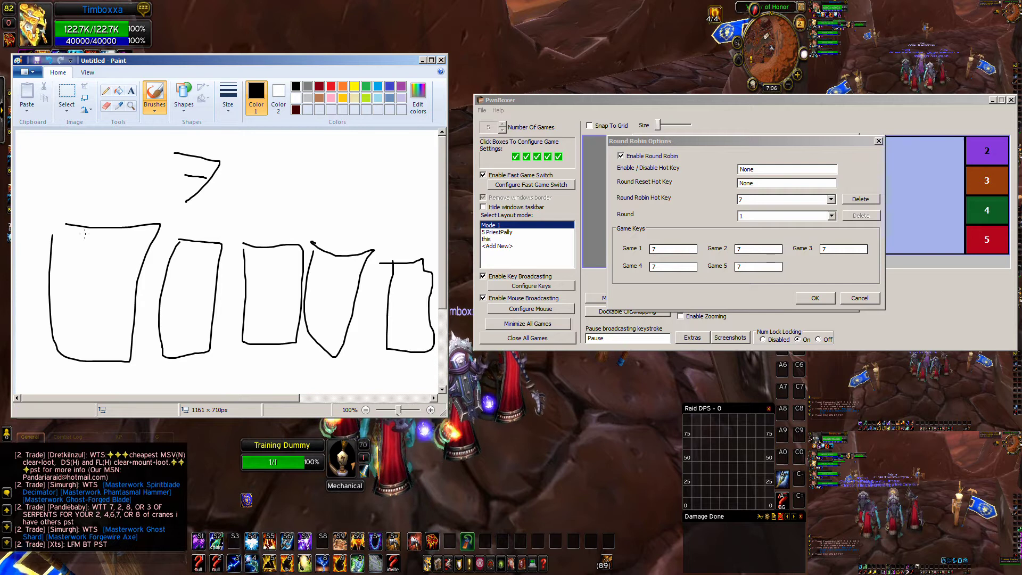
Step: Write a 7 near the upper edge of each of the five sketched boxes
{"action": "left_click_drag", "start_coordinate": [86, 238], "coordinate": [95, 259]}
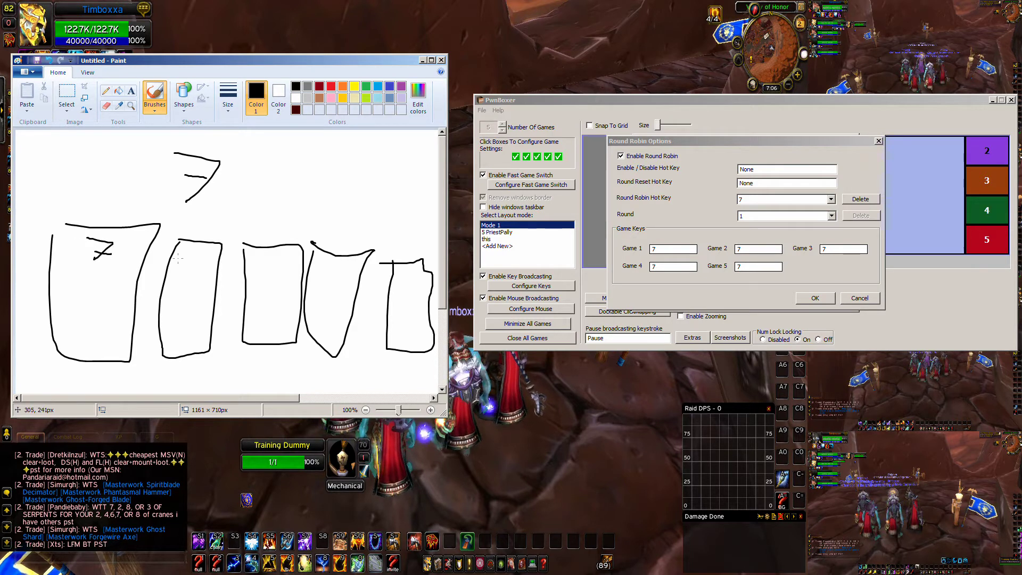
{"action": "left_click_drag", "start_coordinate": [261, 260], "coordinate": [352, 277]}
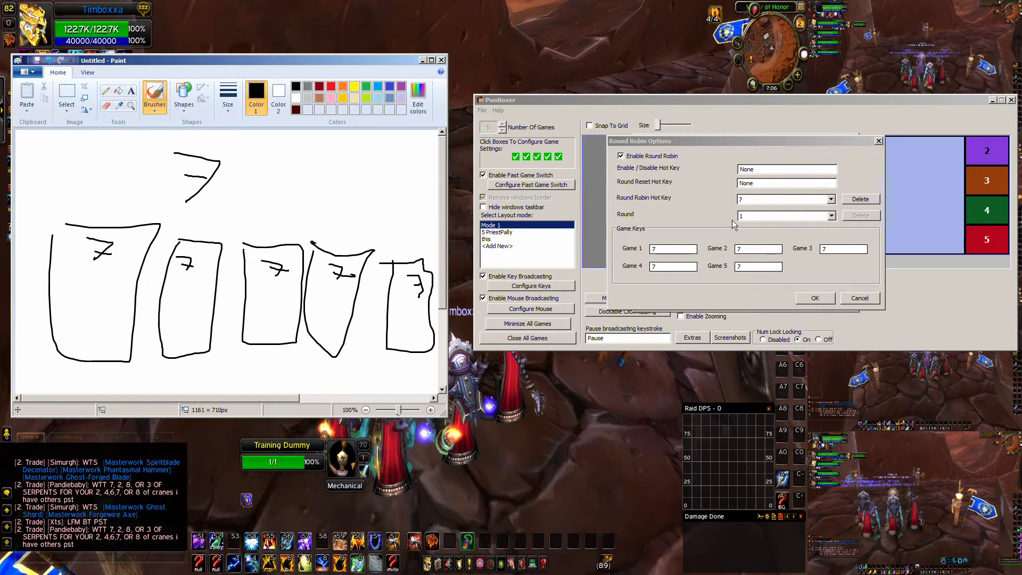
Step: Add round 2 to the hot key 7 round robin and assign key 6 to Games 1 through 5
{"action": "left_click", "coordinate": [748, 217]}
{"action": "left_click", "coordinate": [749, 232]}
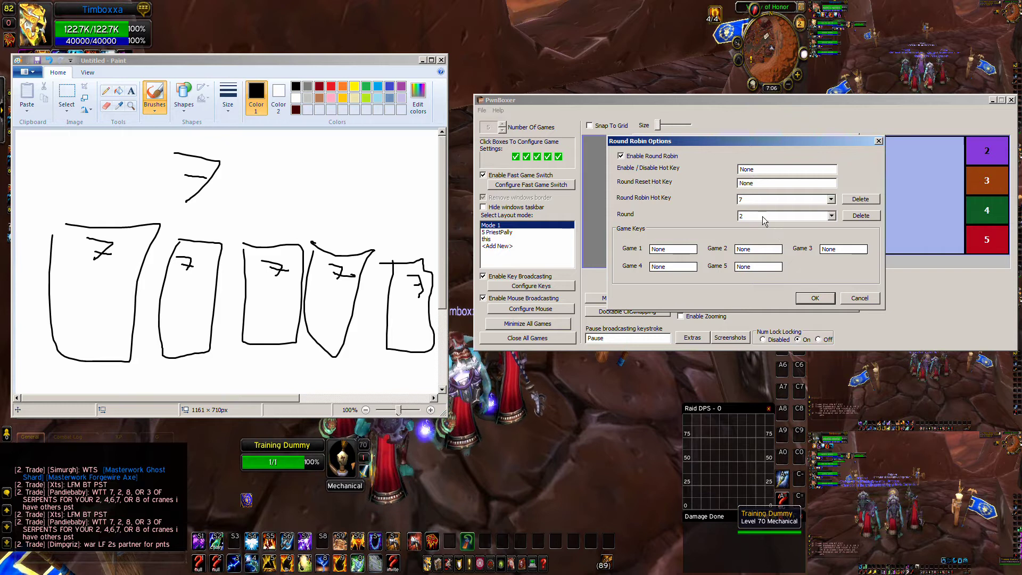
{"action": "key", "text": "6"}
{"action": "left_click", "coordinate": [781, 250]}
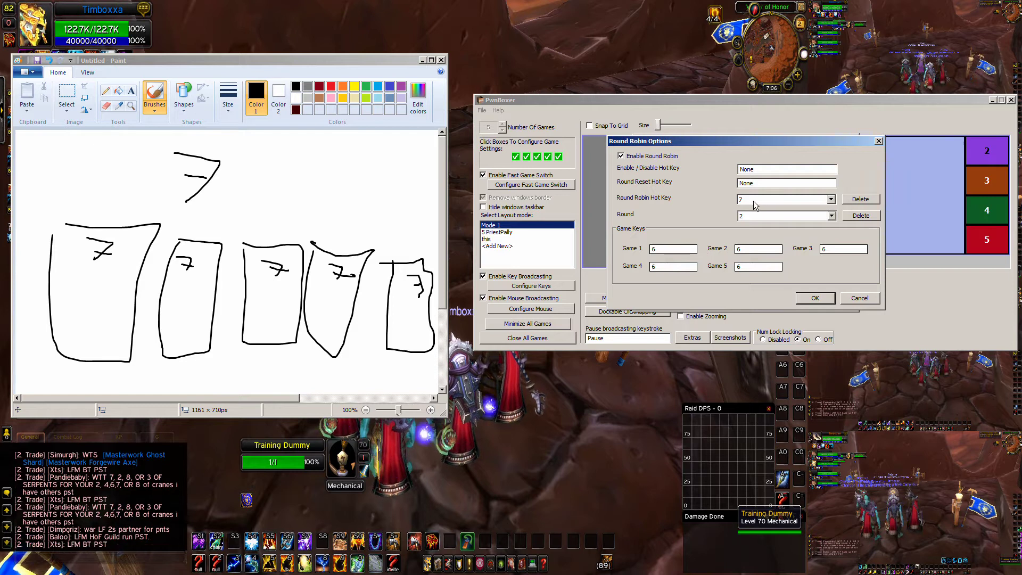
Step: Write a 6 beneath the 7 in each of the five sketched boxes in Paint
{"action": "left_click_drag", "start_coordinate": [94, 273], "coordinate": [80, 288]}
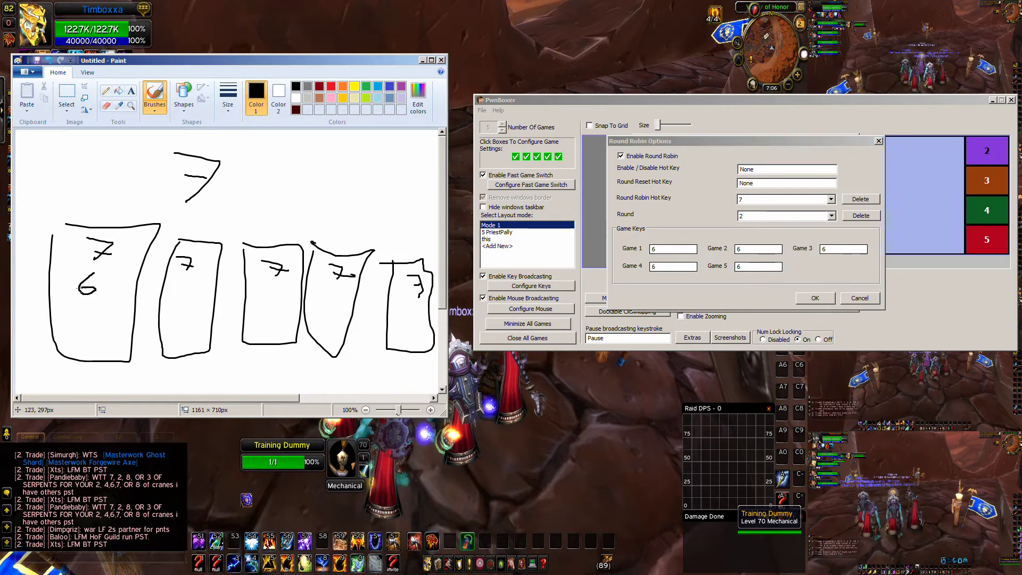
{"action": "left_click_drag", "start_coordinate": [188, 282], "coordinate": [178, 290]}
{"action": "mouse_move", "coordinate": [279, 285]}
{"action": "left_mouse_down"}
{"action": "mouse_move", "coordinate": [278, 300]}
{"action": "mouse_move", "coordinate": [270, 293]}
{"action": "mouse_move", "coordinate": [320, 296]}
{"action": "left_mouse_up"}
{"action": "left_click_drag", "start_coordinate": [413, 292], "coordinate": [404, 306]}
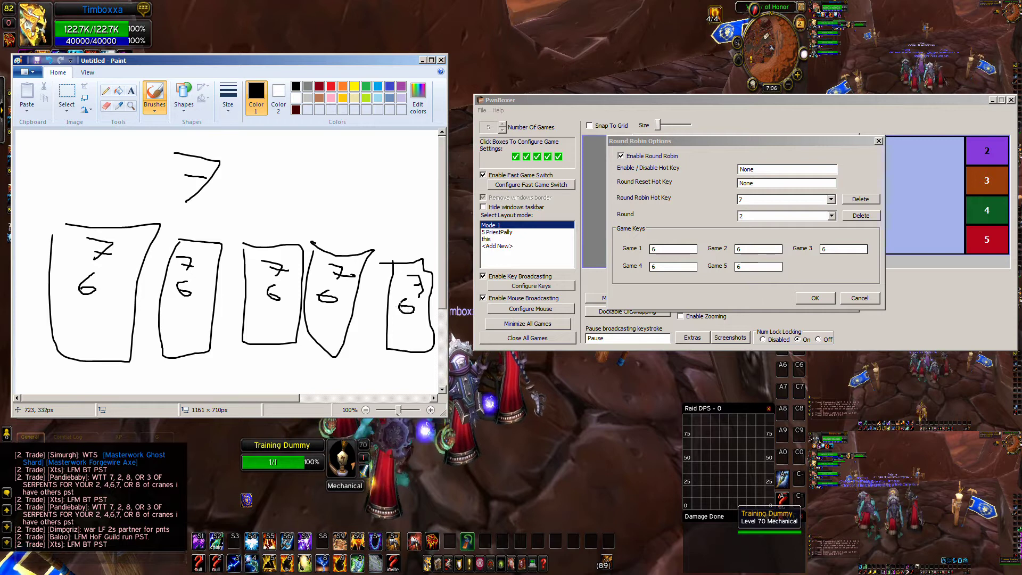
Step: Add round 3 to the hot key 7 round robin, with key 4 for Games 1 and 2 and key 8 for Games 3 through 5
{"action": "left_click", "coordinate": [770, 216]}
{"action": "left_click", "coordinate": [763, 240]}
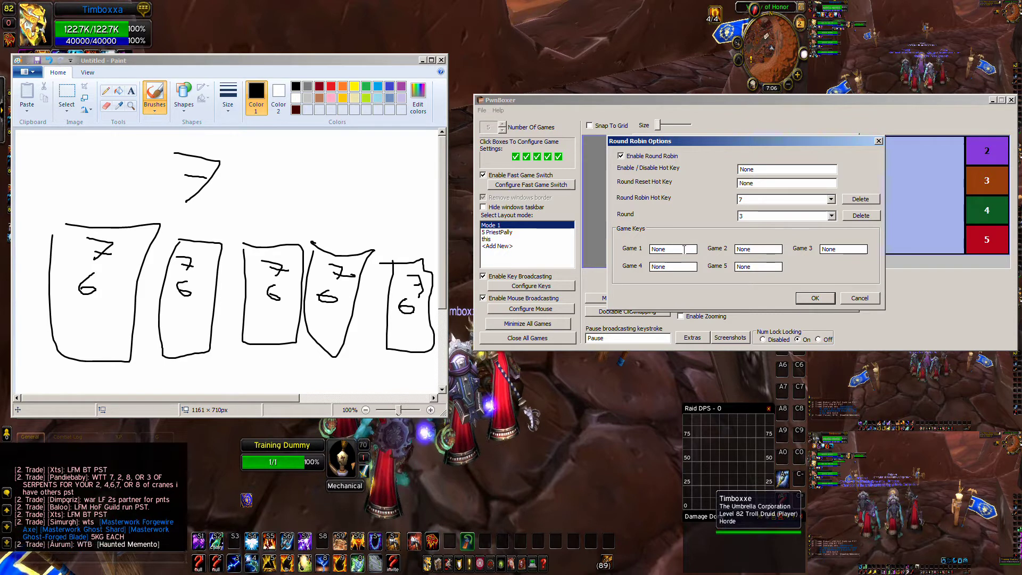
{"action": "left_click", "coordinate": [755, 250]}
{"action": "key", "text": "4"}
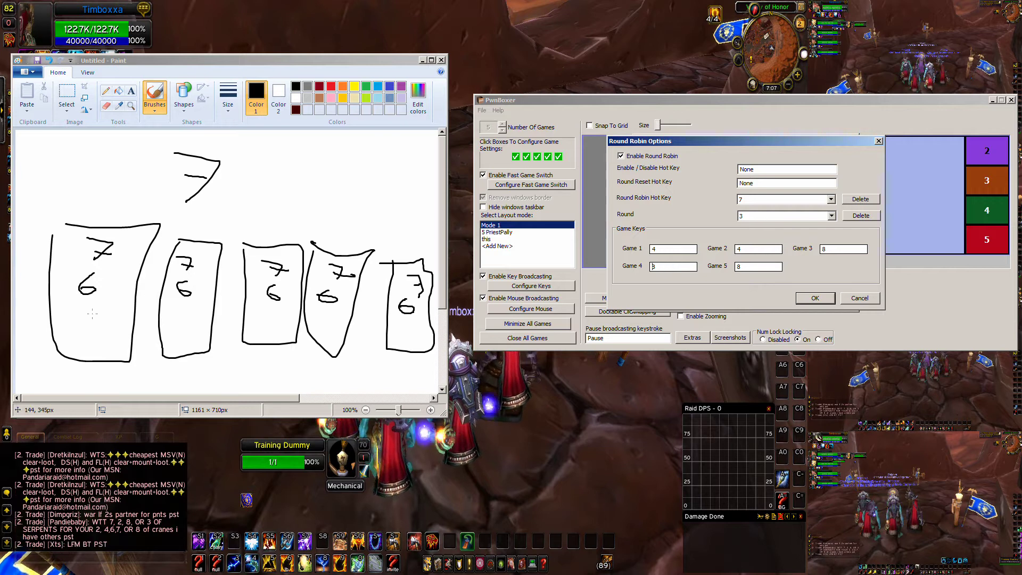
Step: Write a 4 beneath the 6 in the first two sketched boxes and an 8 in the remaining three
{"action": "left_click_drag", "start_coordinate": [80, 310], "coordinate": [90, 345]}
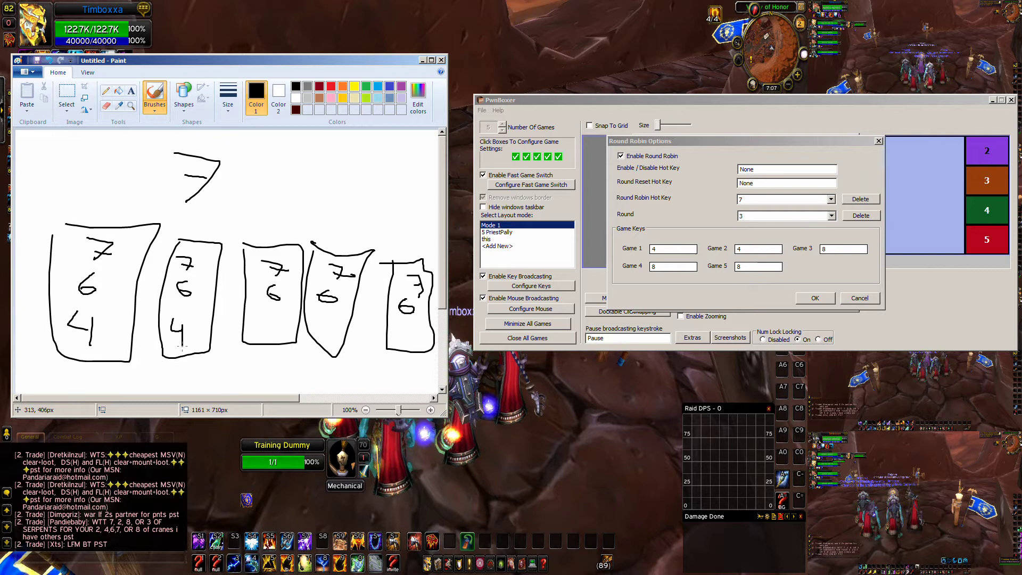
{"action": "mouse_move", "coordinate": [281, 319]}
{"action": "left_mouse_down"}
{"action": "mouse_move", "coordinate": [279, 344]}
{"action": "mouse_move", "coordinate": [330, 332]}
{"action": "left_mouse_up"}
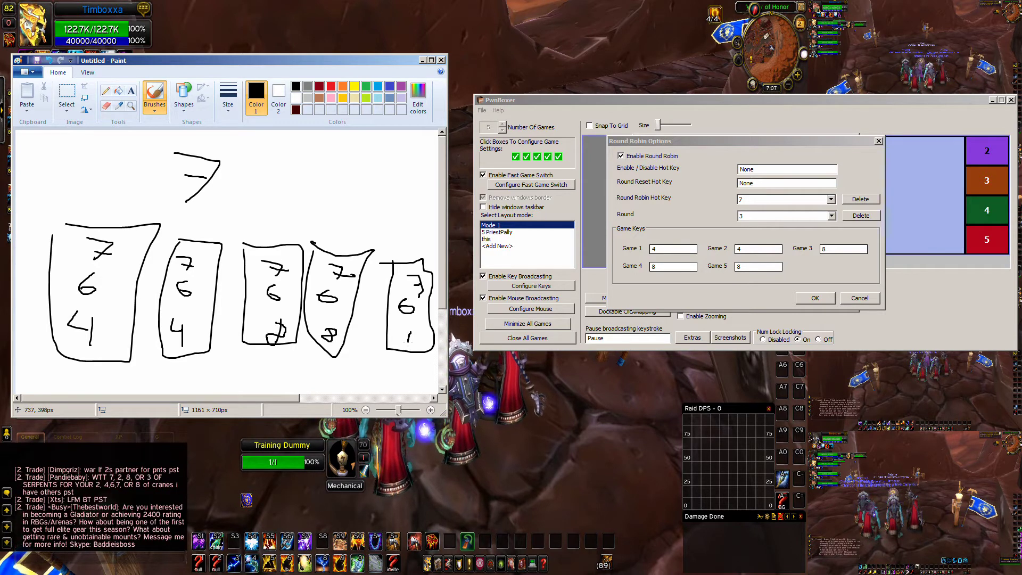
{"action": "left_click_drag", "start_coordinate": [408, 343], "coordinate": [411, 335]}
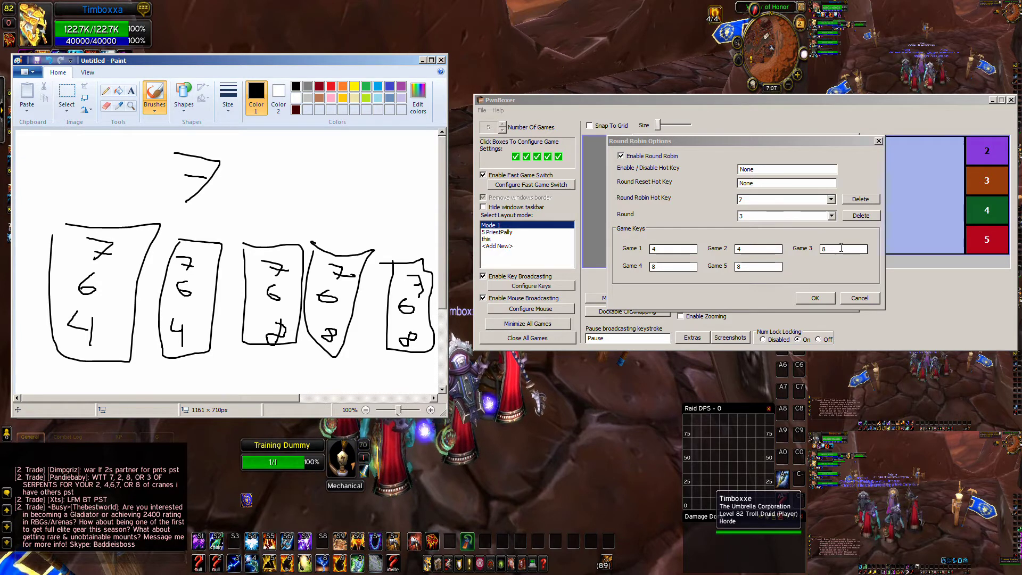
Step: Accept the round robin options and key broadcasting configuration, and minimize the PwnBoxer window
{"action": "left_click", "coordinate": [764, 216]}
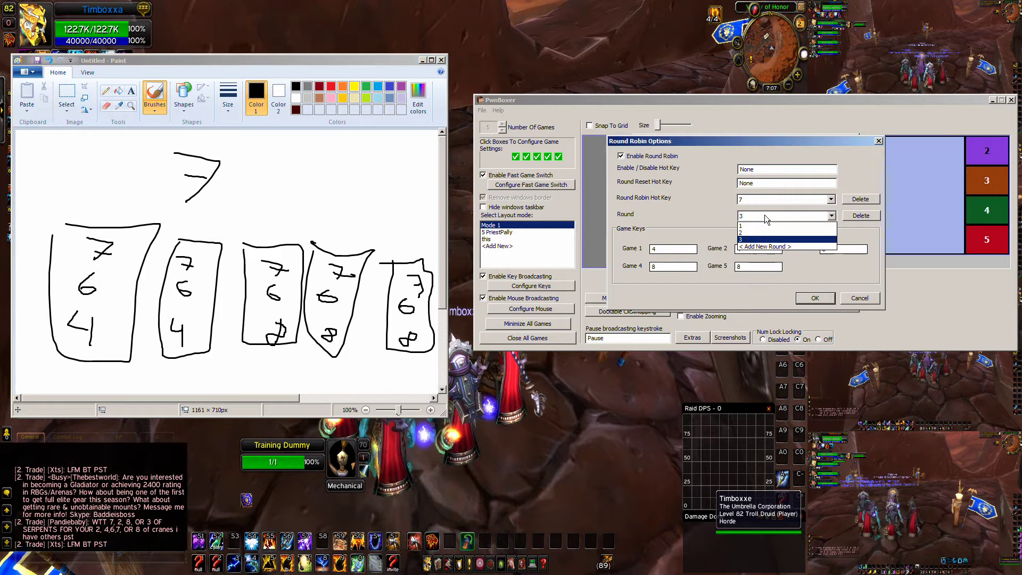
{"action": "left_click", "coordinate": [714, 221]}
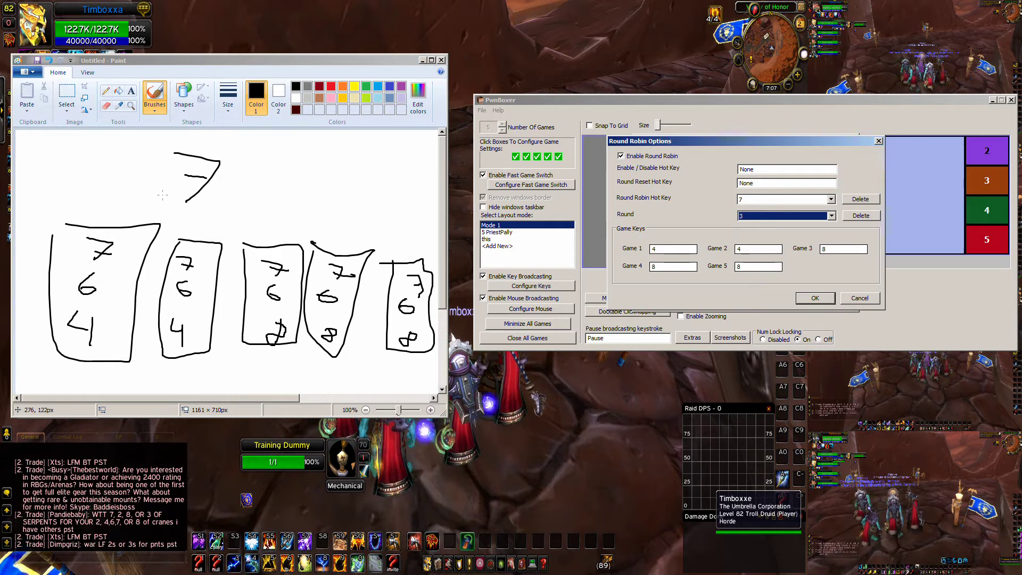
{"action": "left_click", "coordinate": [811, 299]}
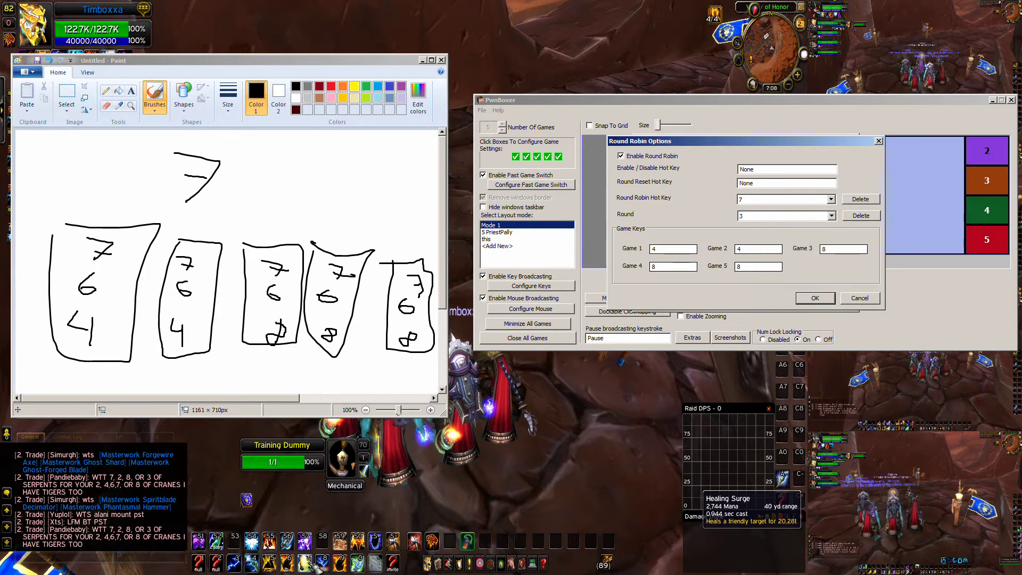
{"action": "left_click", "coordinate": [815, 300]}
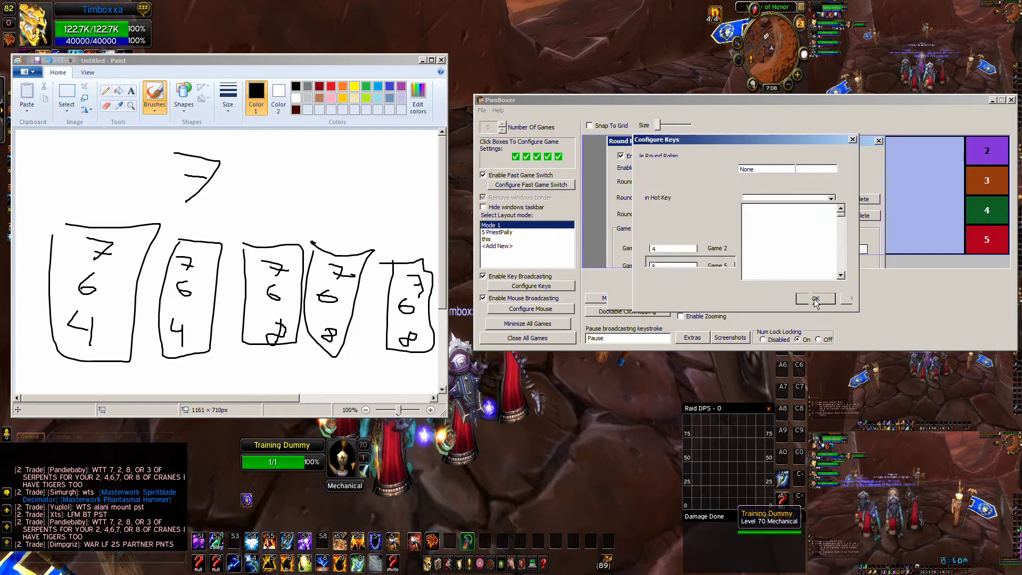
{"action": "left_click", "coordinate": [787, 299]}
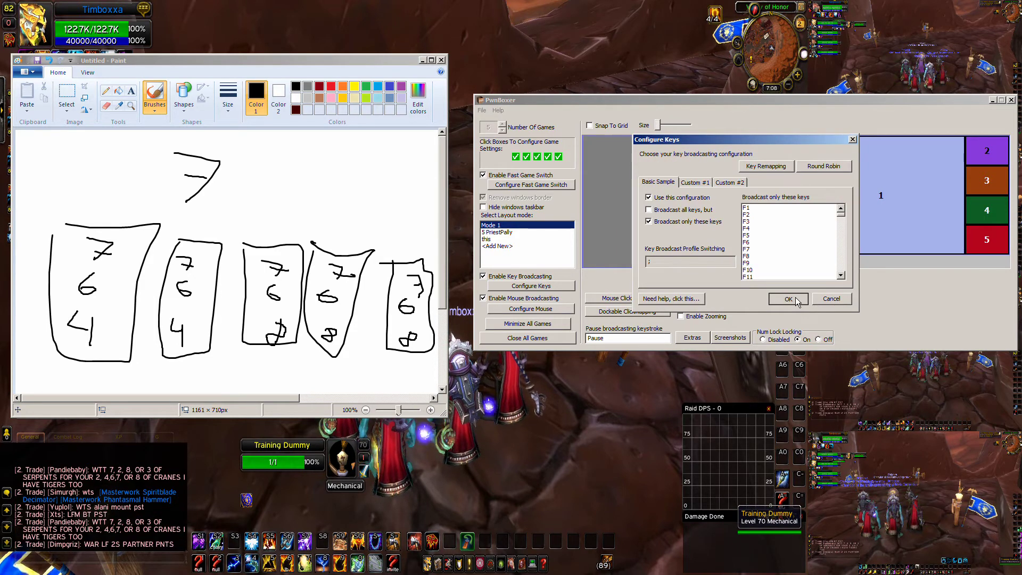
{"action": "left_click", "coordinate": [992, 100]}
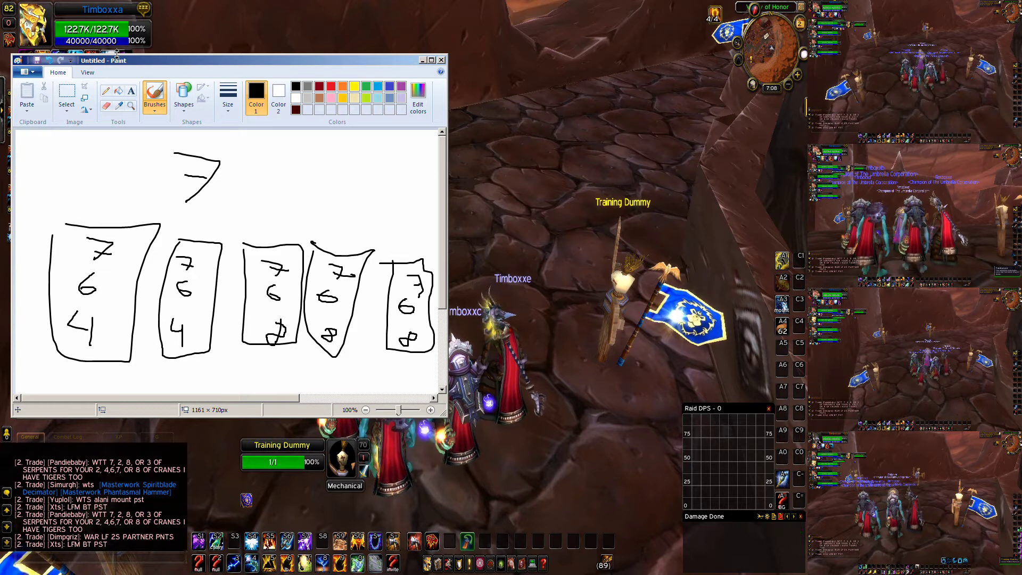
Step: Move the Paint window off the main game view and test the hot key 7 round robin in World of Warcraft
{"action": "mouse_move", "coordinate": [117, 54]}
{"action": "left_mouse_down"}
{"action": "mouse_move", "coordinate": [915, 55]}
{"action": "mouse_move", "coordinate": [926, 69]}
{"action": "left_mouse_up"}
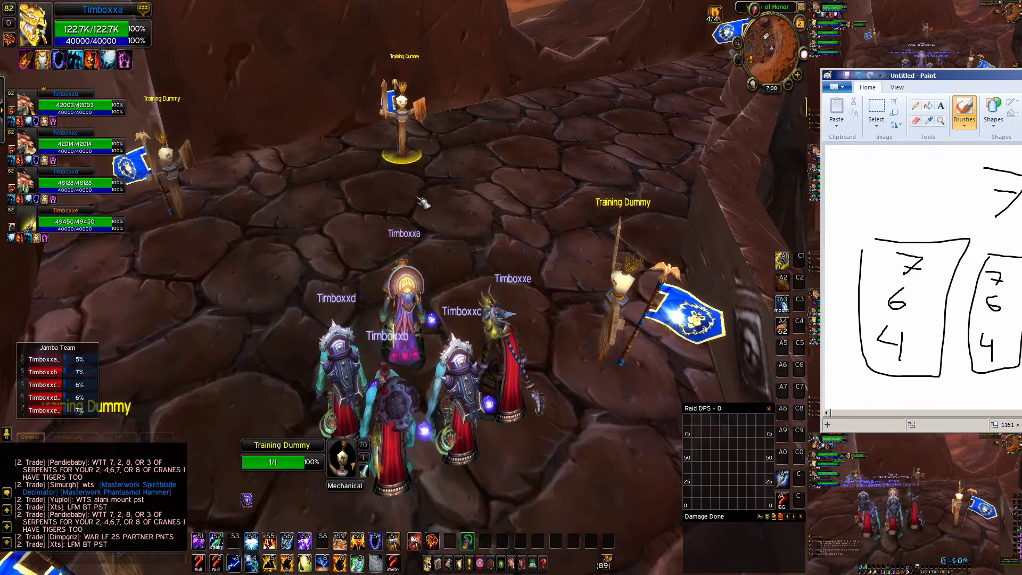
{"action": "left_click", "coordinate": [424, 203]}
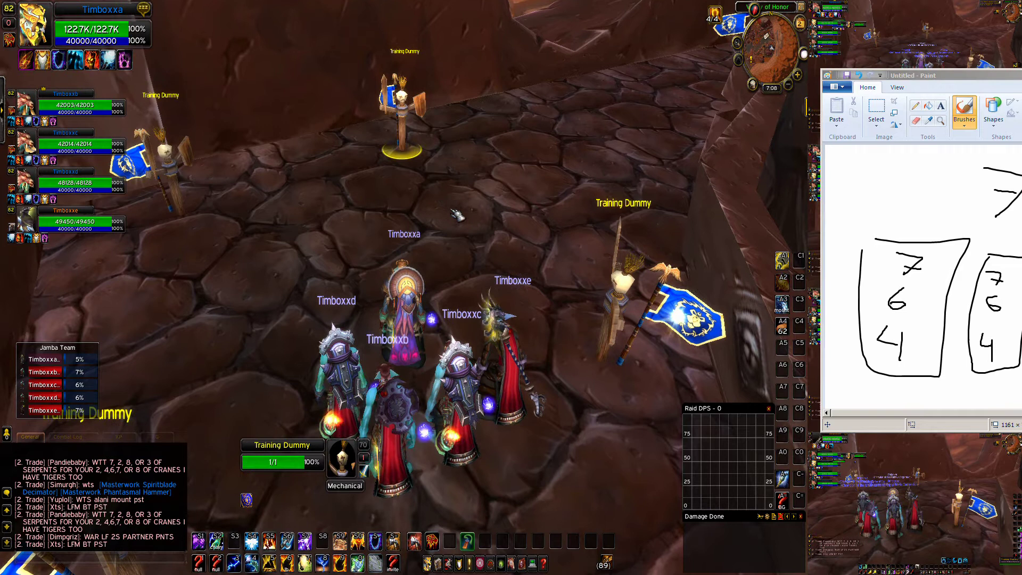
{"action": "key", "text": "7"}
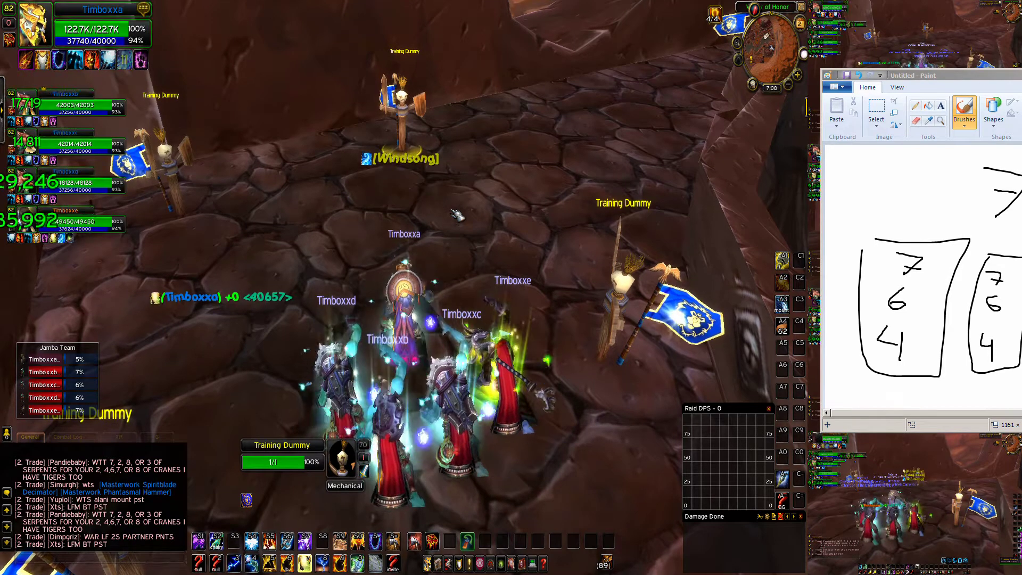
{"action": "key", "text": "6"}
{"action": "key", "text": "6"}
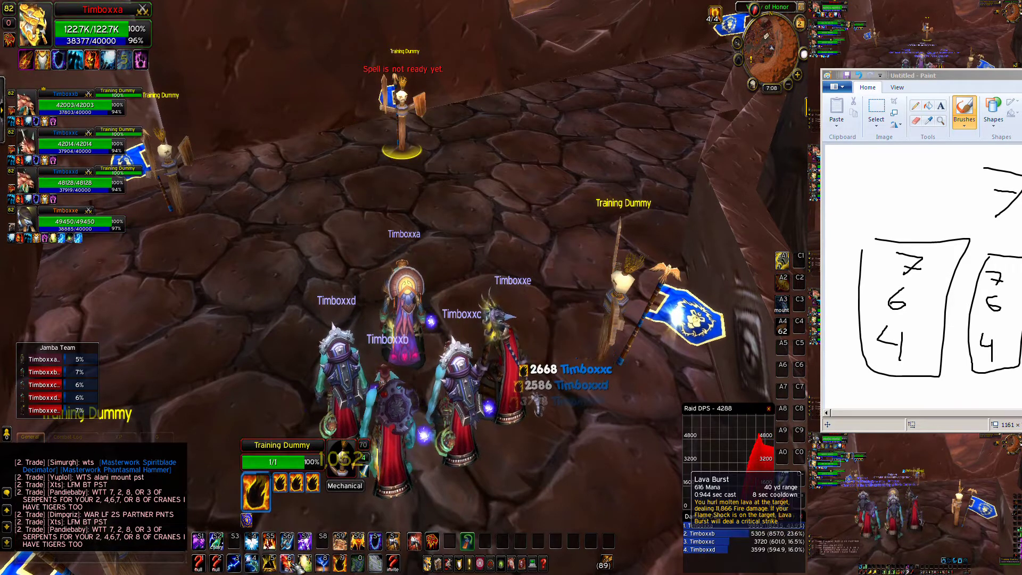
{"action": "key", "text": "4"}
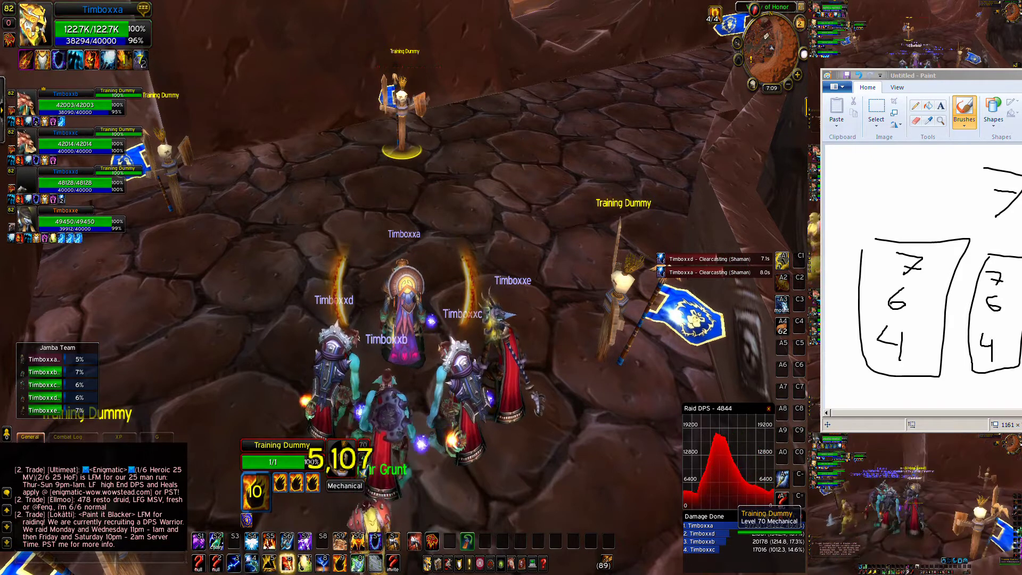
Step: Switch to PwnBoxer, reopen the round robin options from the key configuration, and select the hot key 7 round robin
{"action": "left_click", "coordinate": [367, 574]}
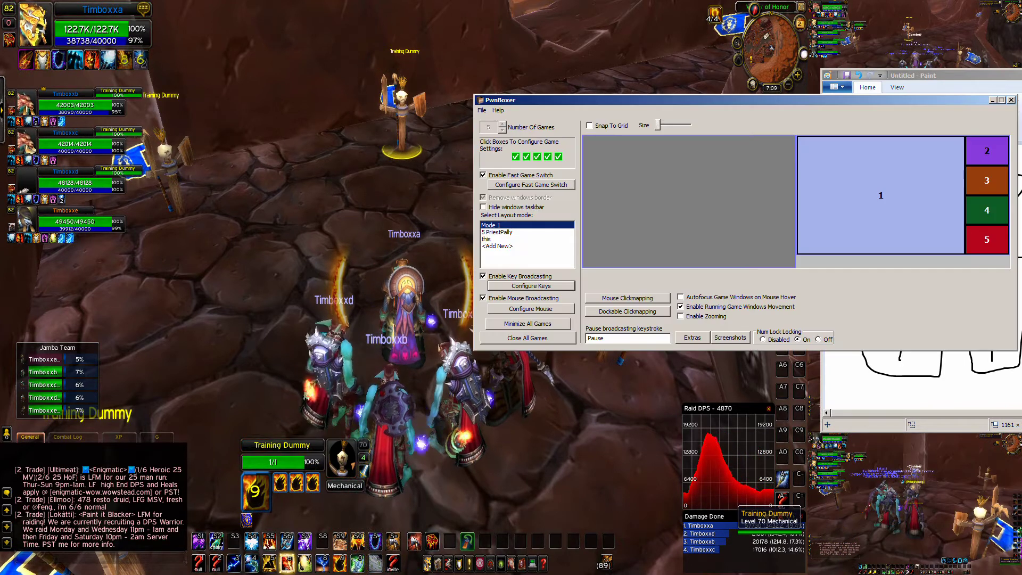
{"action": "left_click", "coordinate": [564, 286]}
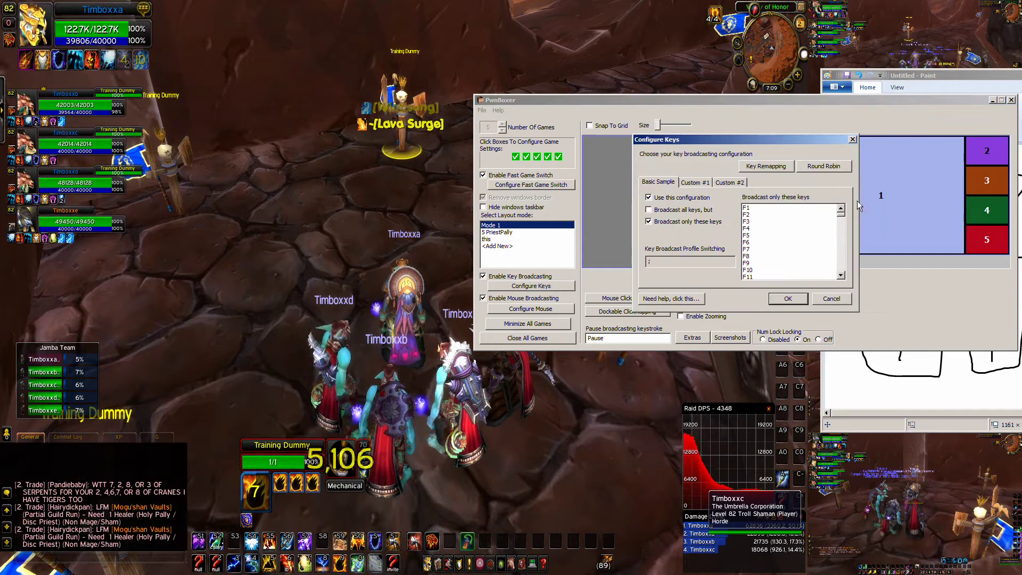
{"action": "left_click", "coordinate": [824, 166]}
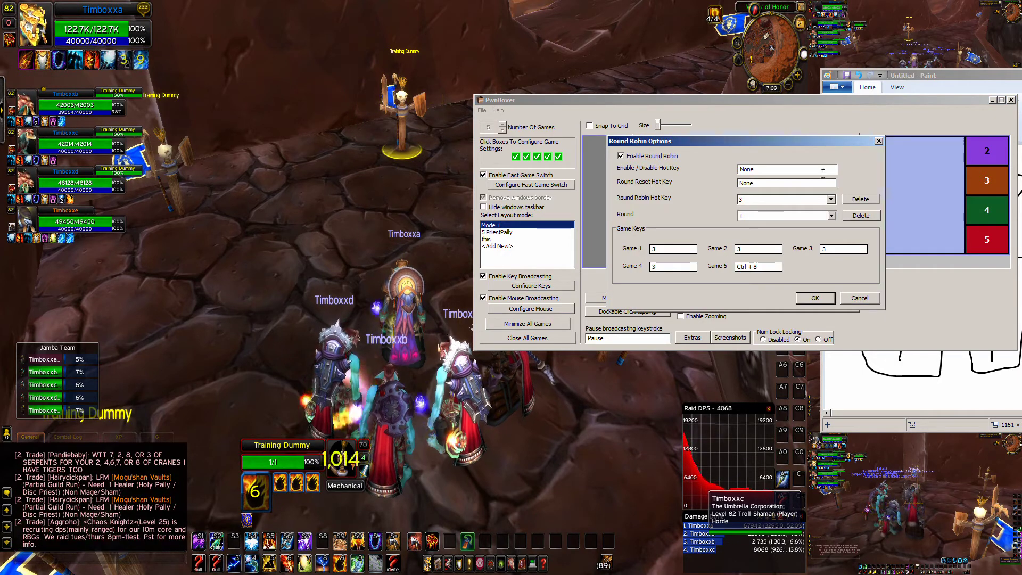
{"action": "left_click", "coordinate": [797, 197]}
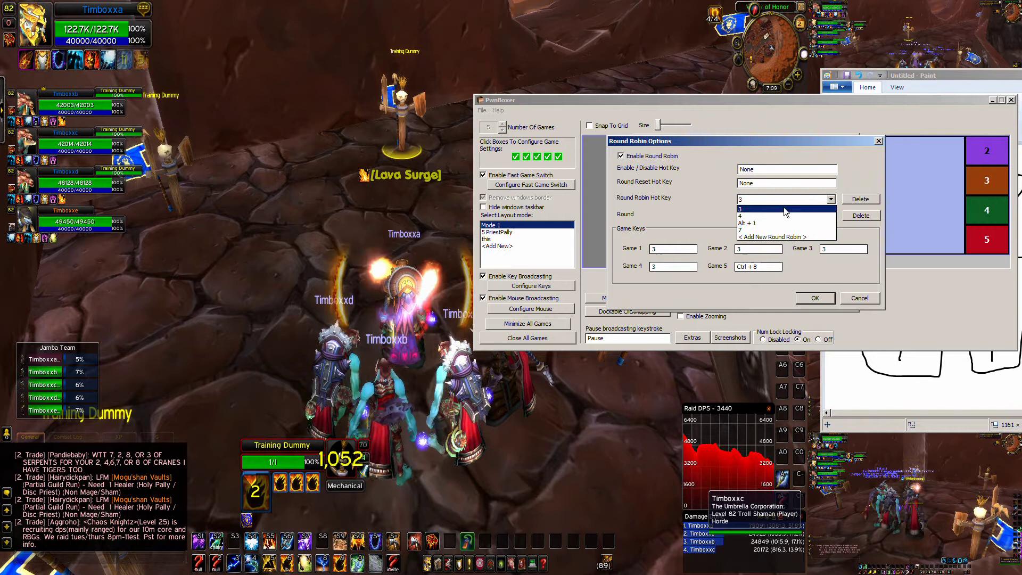
{"action": "left_click", "coordinate": [758, 229]}
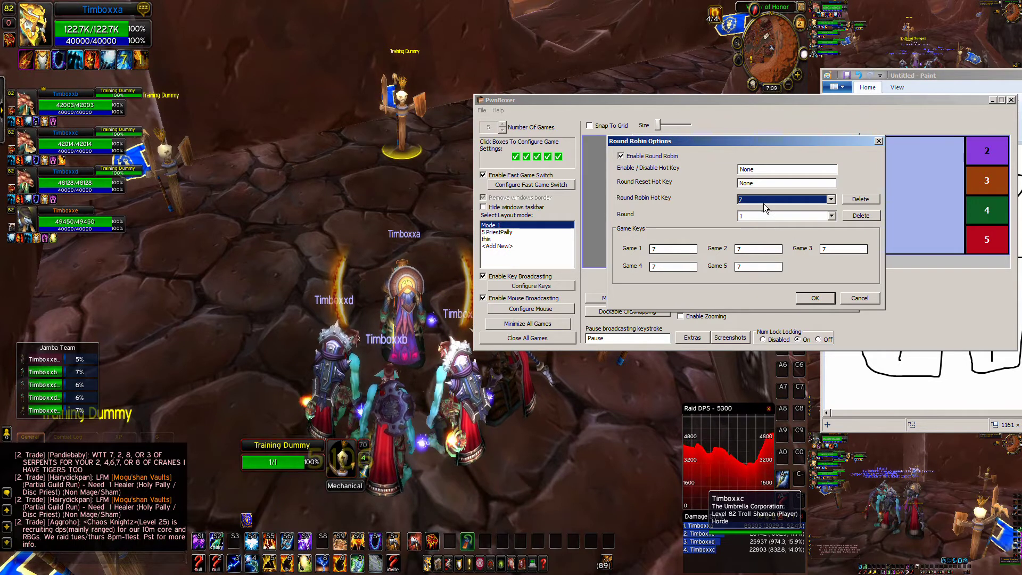
Step: Review the game keys assigned in rounds 1, 2 and 3 of the hot key 7 round robin
{"action": "left_click", "coordinate": [761, 216]}
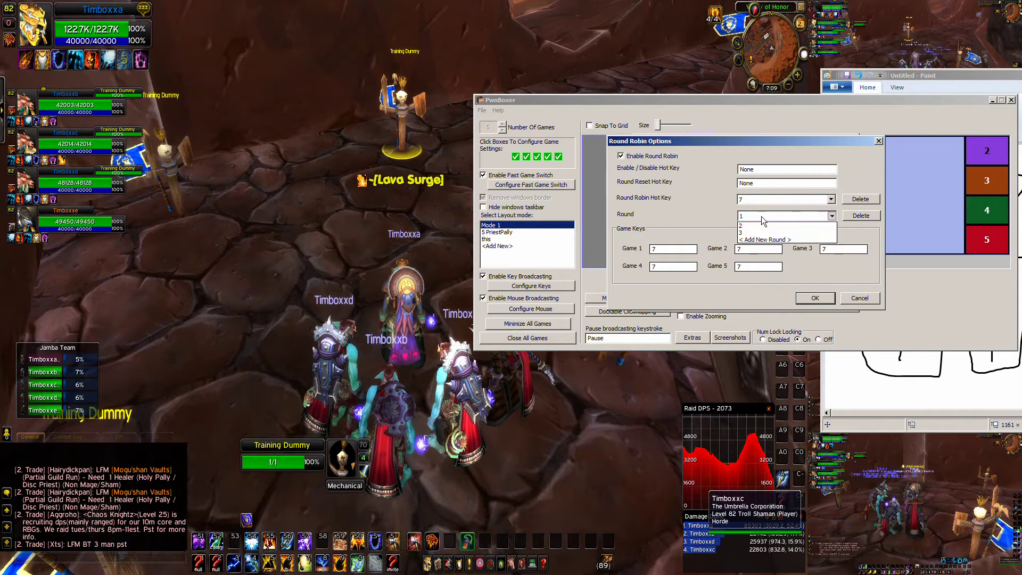
{"action": "left_click", "coordinate": [761, 224]}
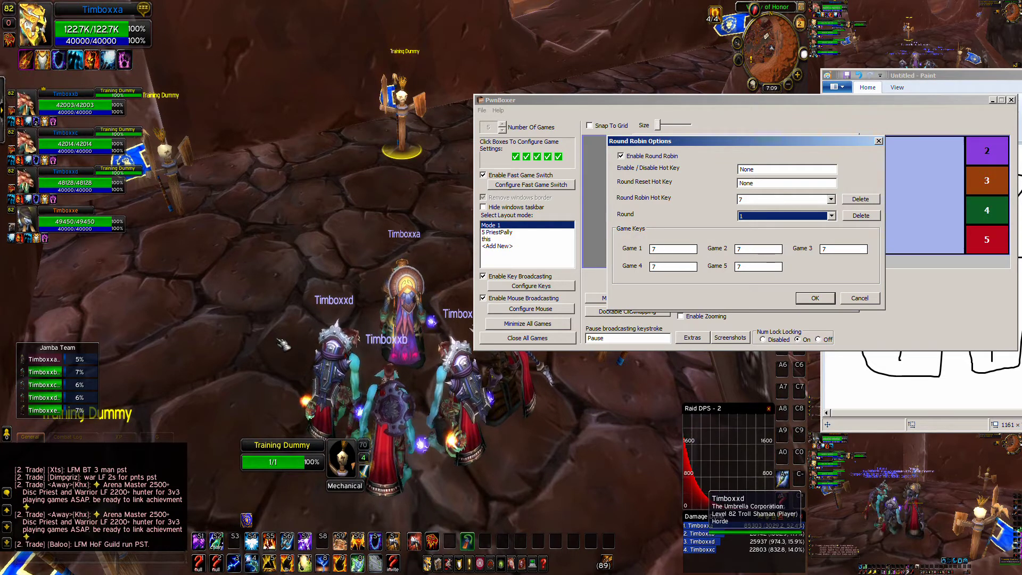
{"action": "left_click", "coordinate": [753, 217]}
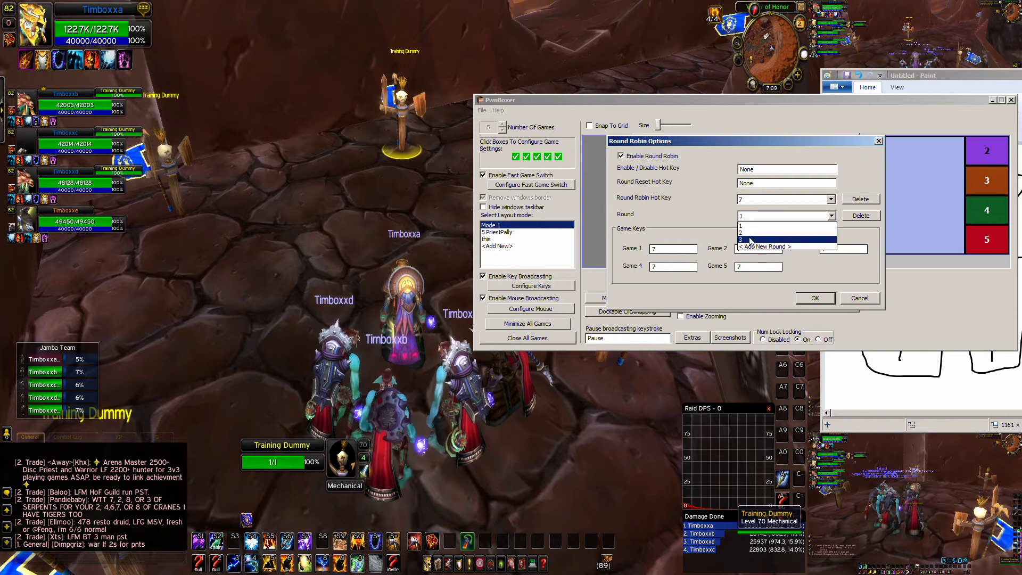
{"action": "left_click", "coordinate": [749, 233]}
{"action": "left_click", "coordinate": [753, 223]}
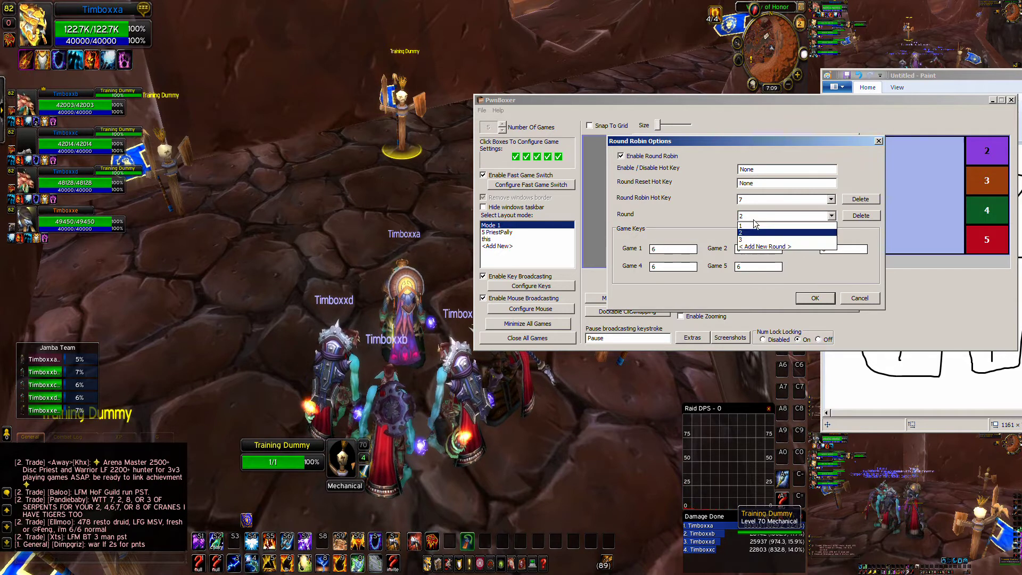
{"action": "left_click", "coordinate": [751, 241]}
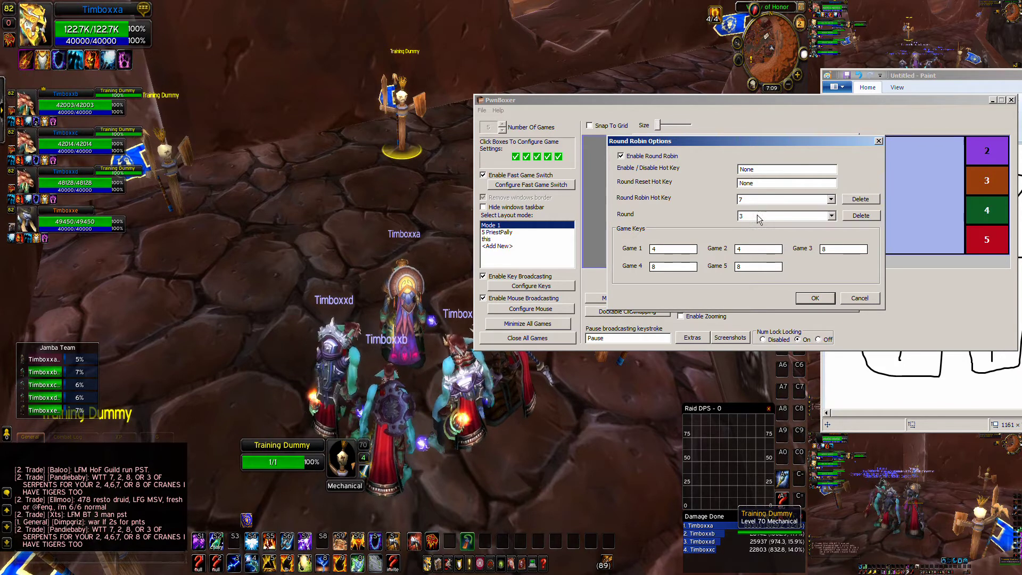
Step: Add round 4 to the hot key 7 round robin and assign key 6 to all five games
{"action": "left_click", "coordinate": [759, 220]}
{"action": "left_click", "coordinate": [758, 245]}
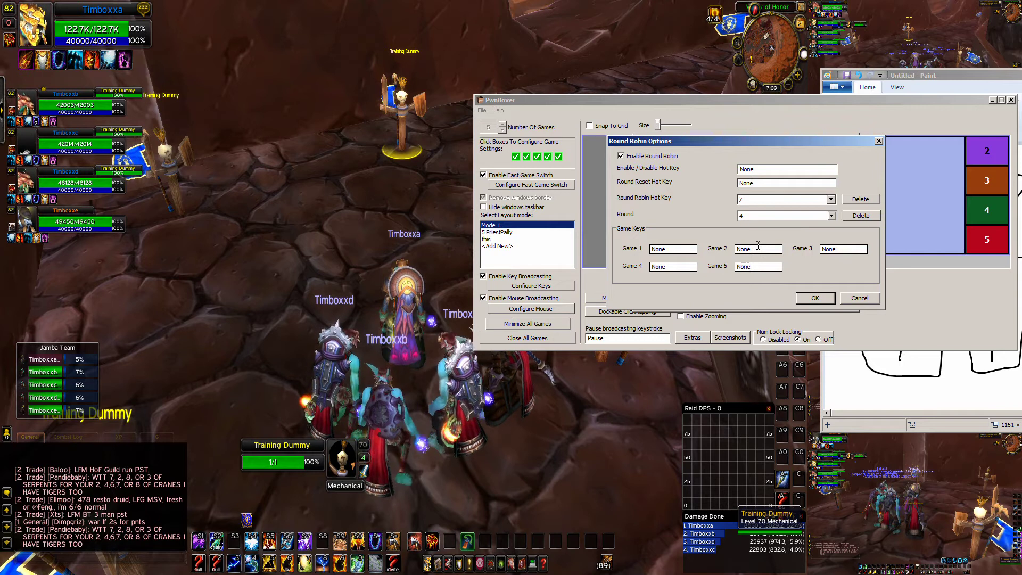
{"action": "left_click", "coordinate": [662, 249]}
{"action": "key", "text": "5"}
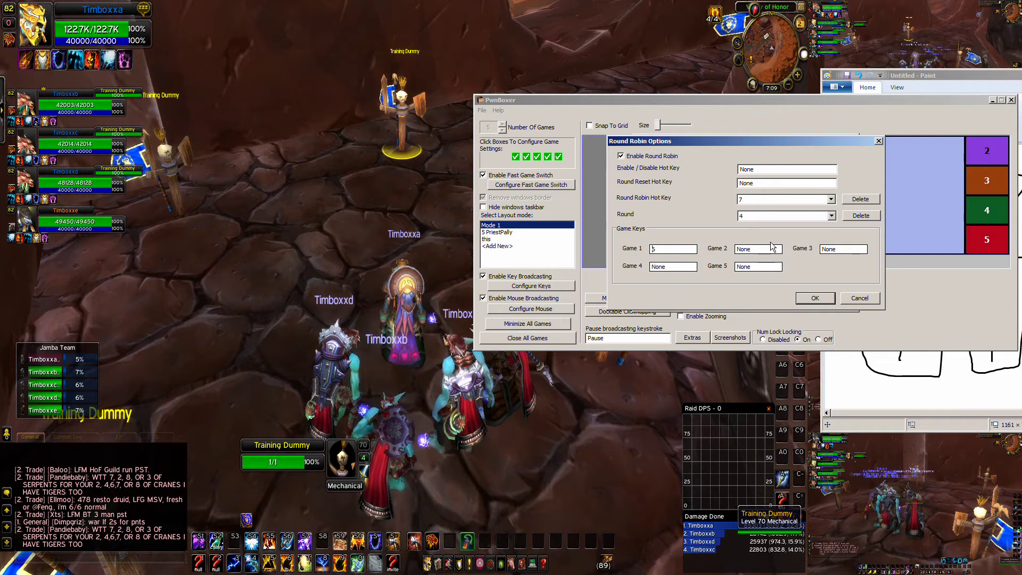
{"action": "left_click", "coordinate": [831, 248]}
{"action": "key", "text": "6"}
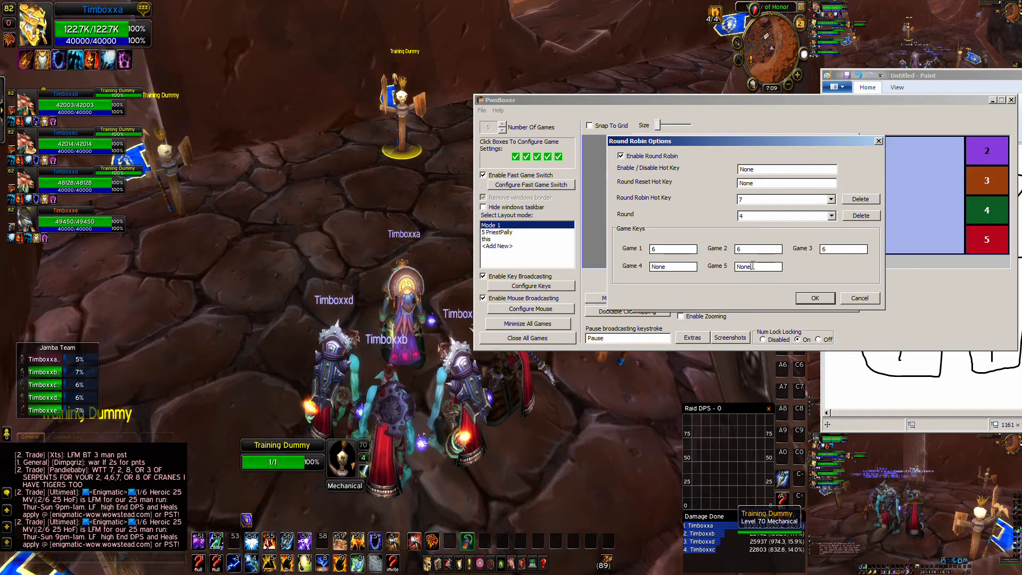
Step: Add round 5 to the hot key 7 round robin with key 6 for all five games
{"action": "left_click", "coordinate": [759, 216]}
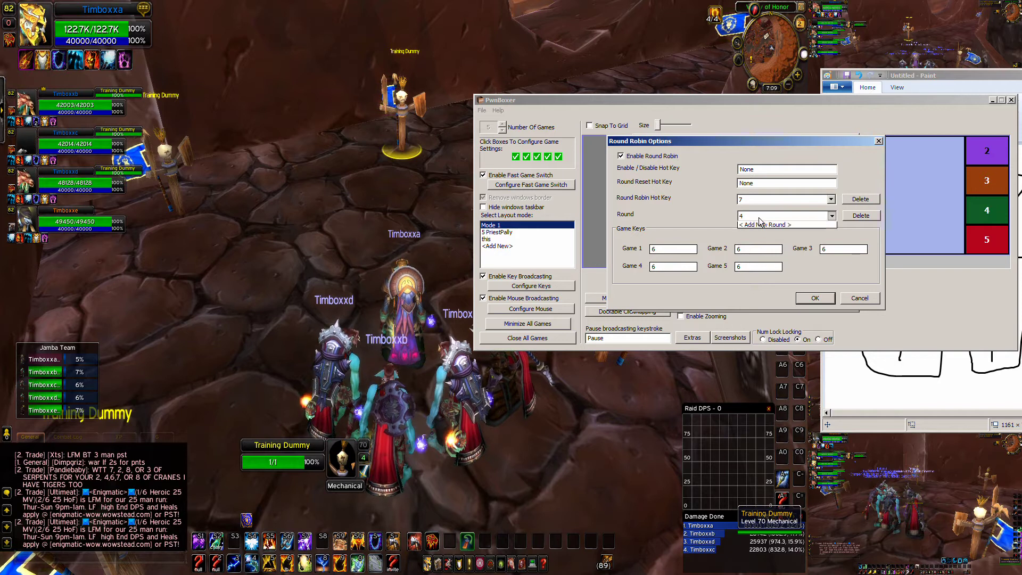
{"action": "left_click", "coordinate": [752, 254]}
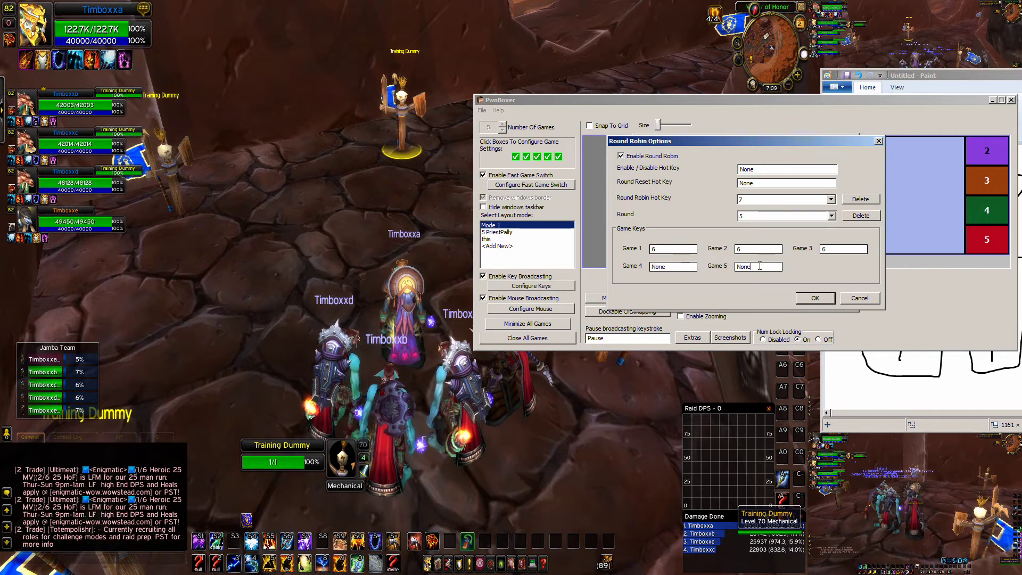
{"action": "key", "text": "6"}
Step: Add round 6 with key 3 for all five games and accept the round robin options
{"action": "left_click", "coordinate": [770, 215]}
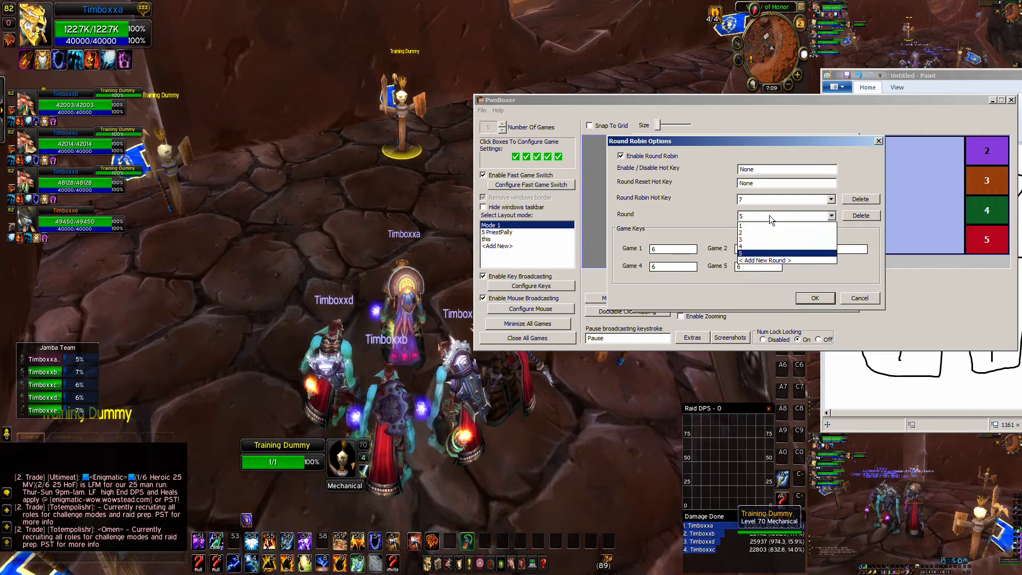
{"action": "left_click", "coordinate": [762, 261]}
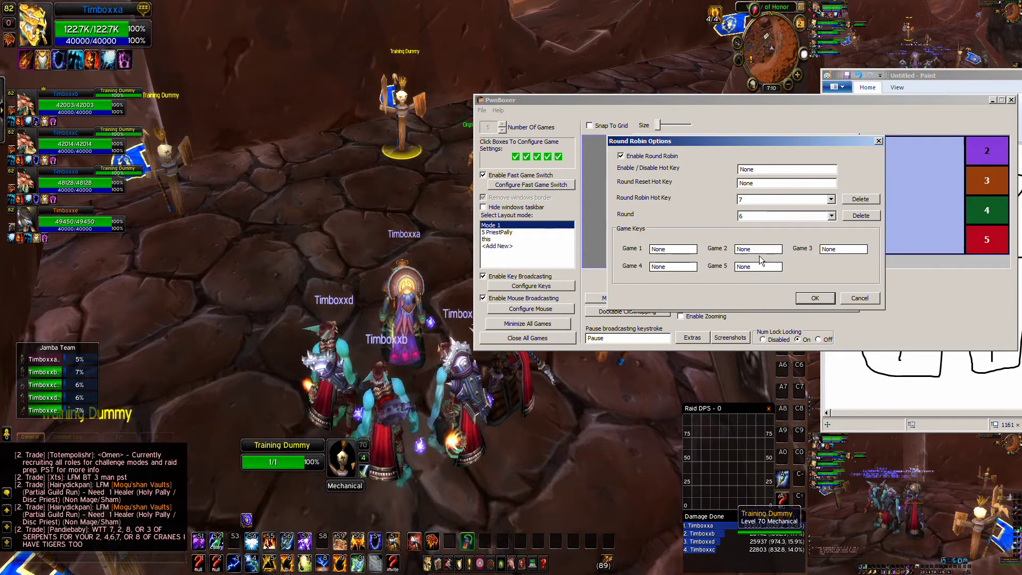
{"action": "left_click", "coordinate": [750, 249]}
{"action": "type", "text": "3"}
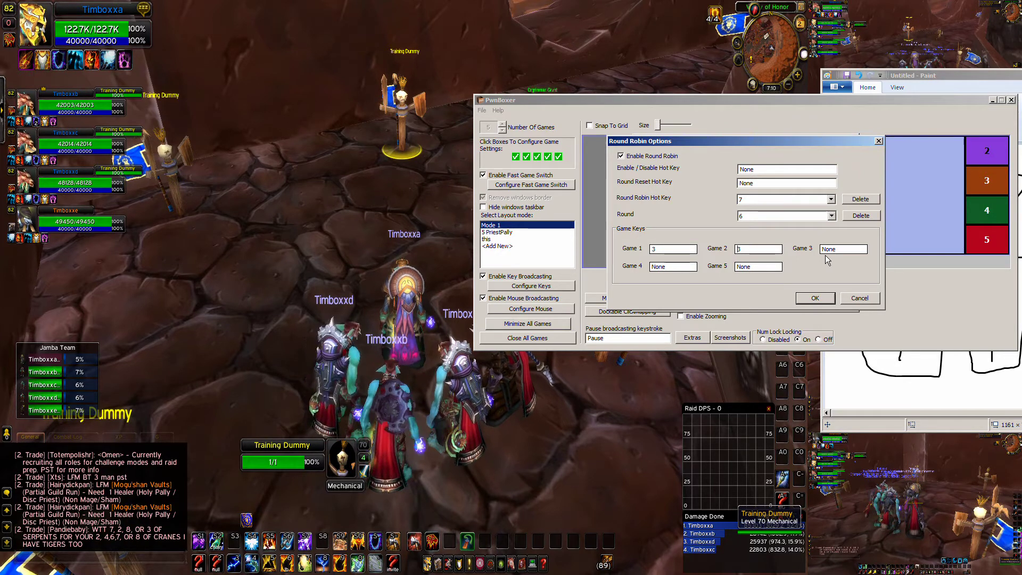
{"action": "left_click", "coordinate": [827, 249]}
{"action": "type", "text": "3"}
{"action": "left_click", "coordinate": [746, 266]}
{"action": "type", "text": "3"}
{"action": "left_click", "coordinate": [684, 267]}
{"action": "type", "text": "3"}
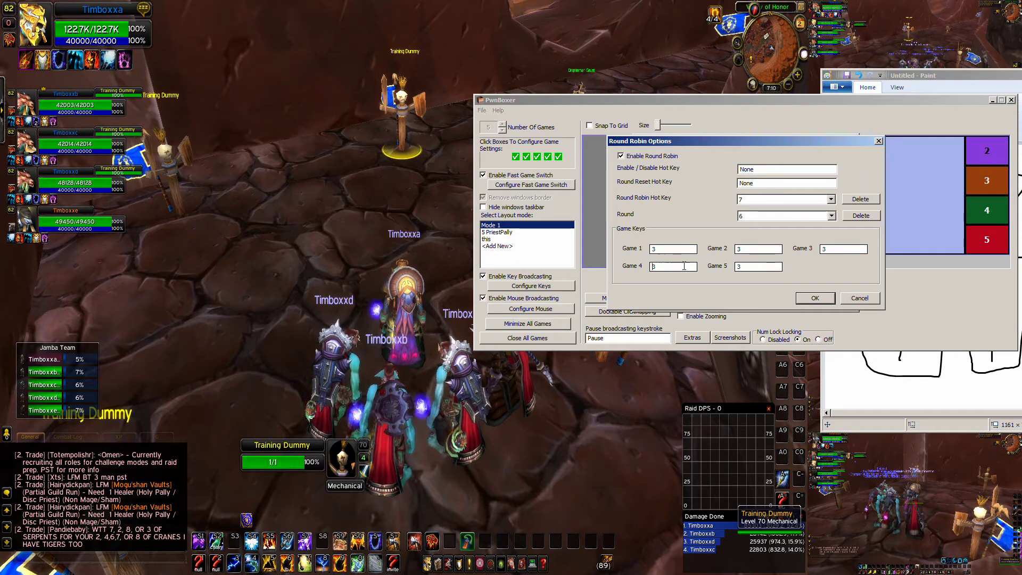
{"action": "left_click", "coordinate": [815, 298]}
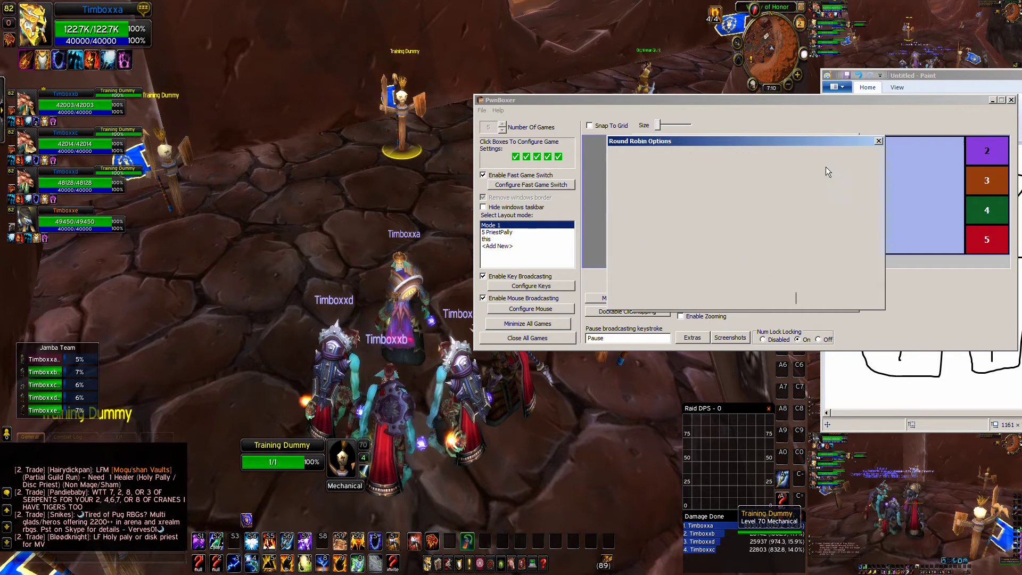
Step: Reopen the hot key 7 round robin and check the game keys assigned in round 6
{"action": "left_click", "coordinate": [761, 201]}
{"action": "left_click", "coordinate": [757, 227]}
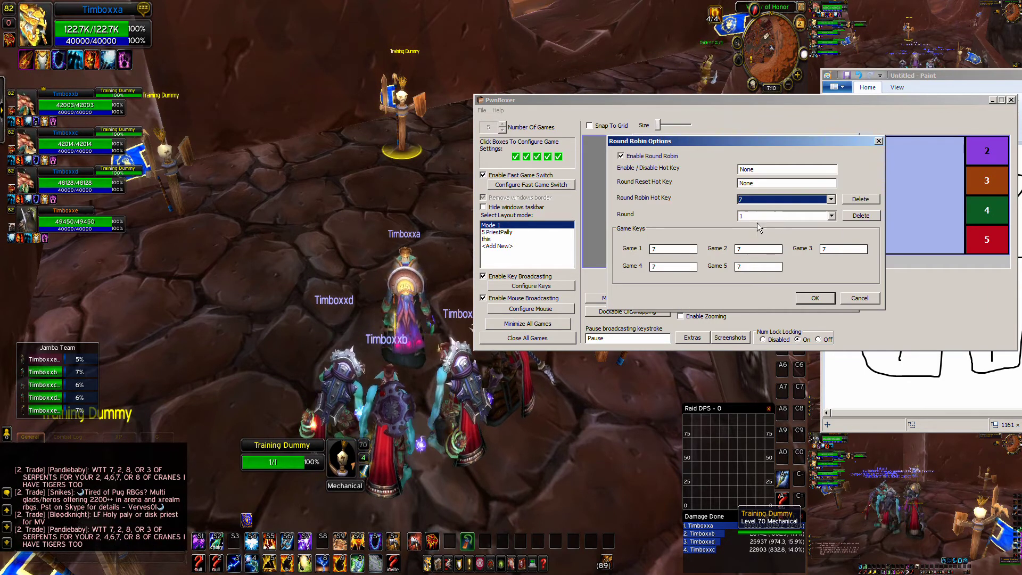
{"action": "left_click", "coordinate": [767, 216]}
{"action": "left_click", "coordinate": [763, 260]}
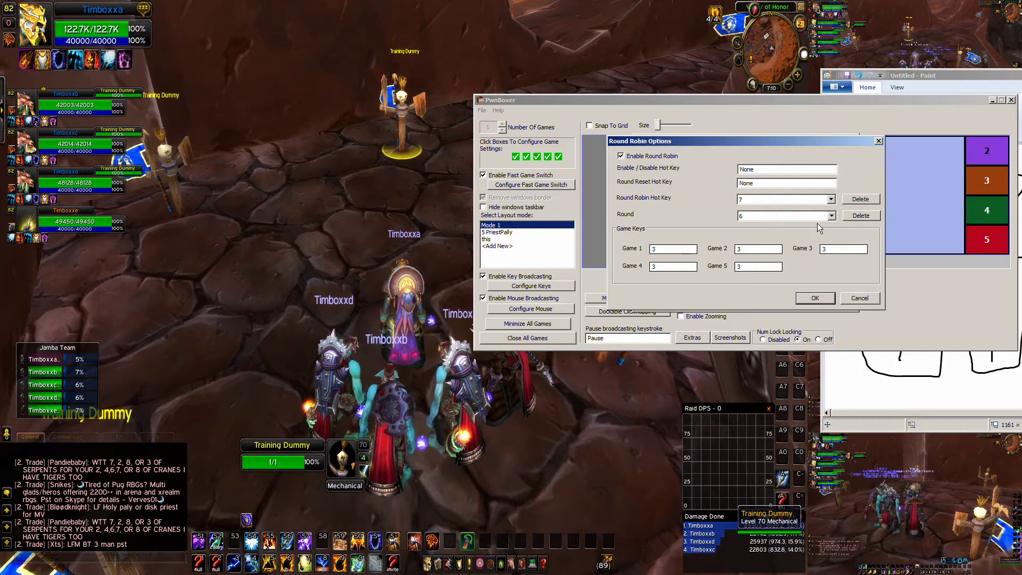
Step: Add round 7 with key 4 for all five games, and accept the round robin options and key broadcasting configuration
{"action": "left_click", "coordinate": [809, 215]}
{"action": "left_click", "coordinate": [766, 266]}
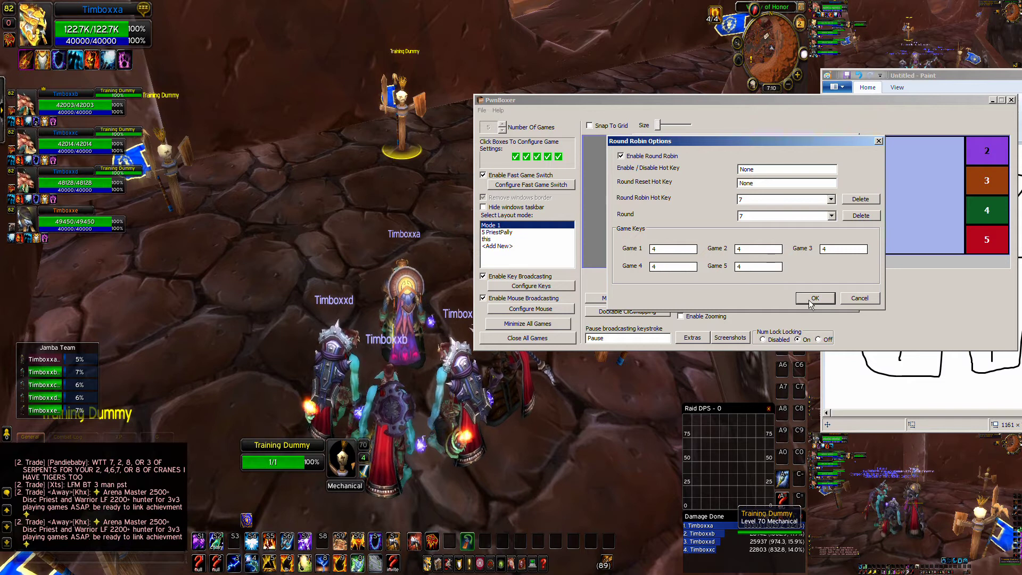
{"action": "left_click", "coordinate": [686, 247]}
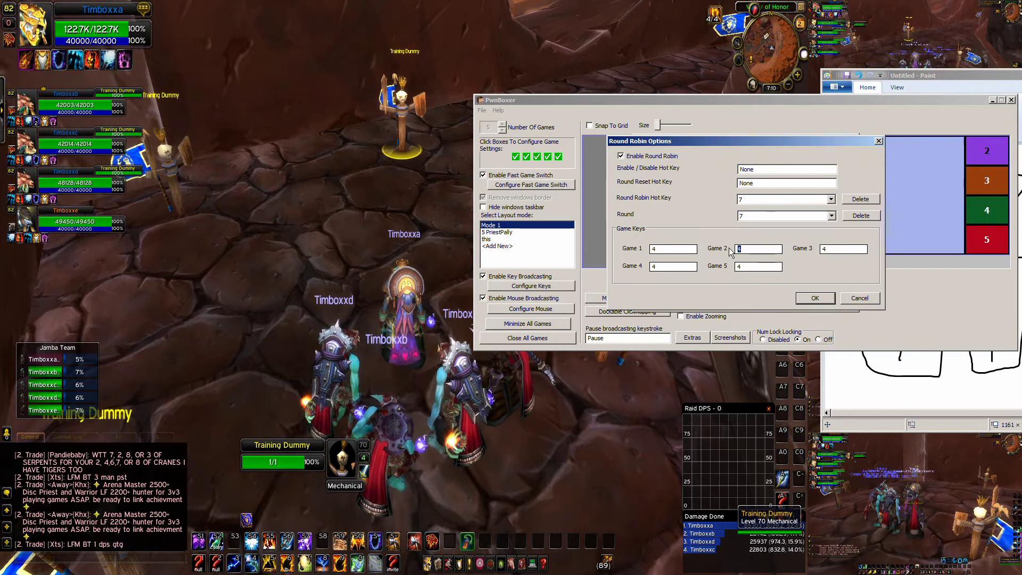
{"action": "left_click", "coordinate": [814, 299]}
{"action": "left_click", "coordinate": [793, 299]}
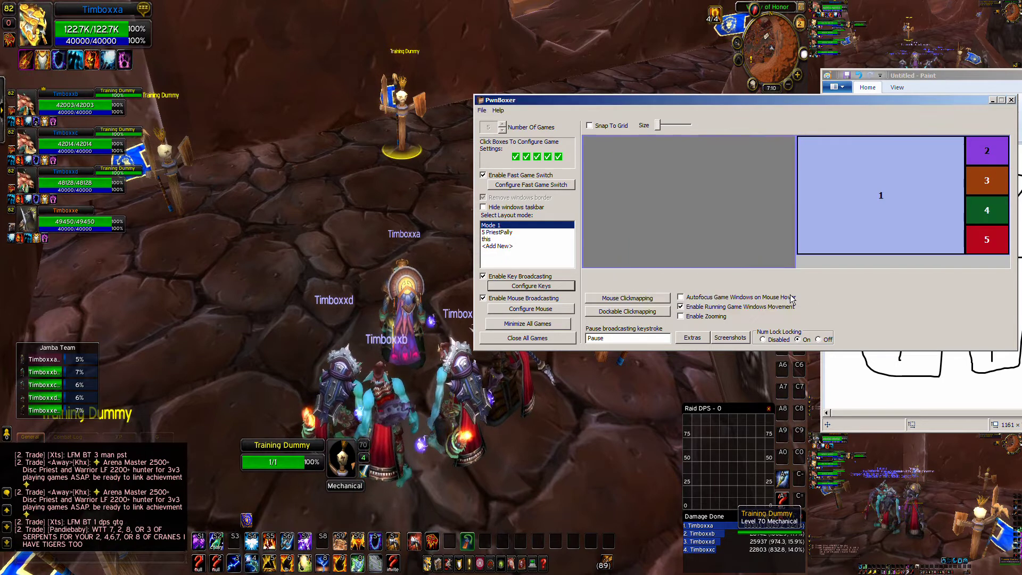
Step: Move the PwnBoxer window off the main game view and test the extended hot key 7 round robin on the training dummy
{"action": "mouse_move", "coordinate": [542, 102]}
{"action": "left_mouse_down"}
{"action": "mouse_move", "coordinate": [571, 116]}
{"action": "mouse_move", "coordinate": [914, 459]}
{"action": "mouse_move", "coordinate": [901, 451]}
{"action": "left_mouse_up"}
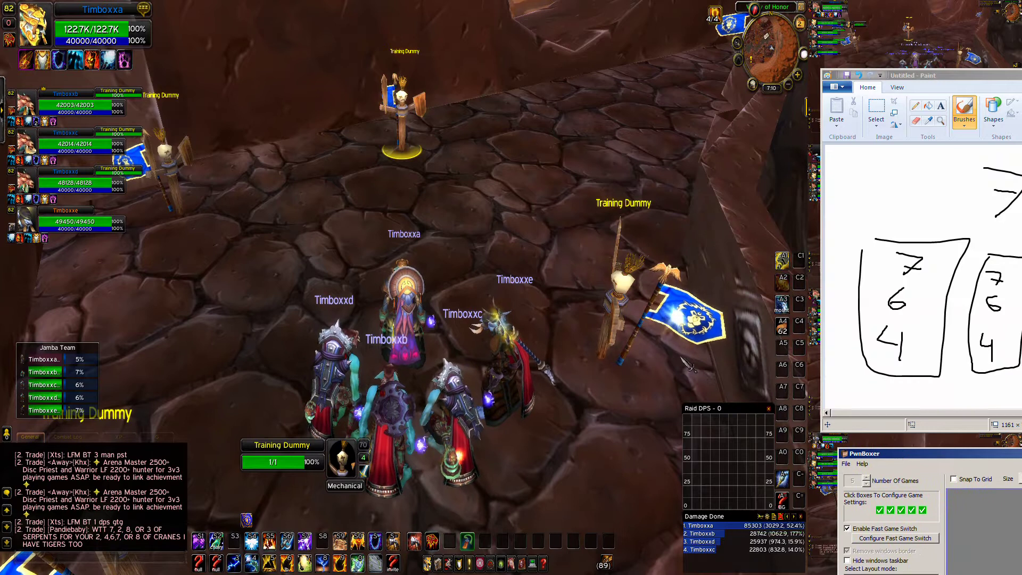
{"action": "left_click", "coordinate": [412, 129]}
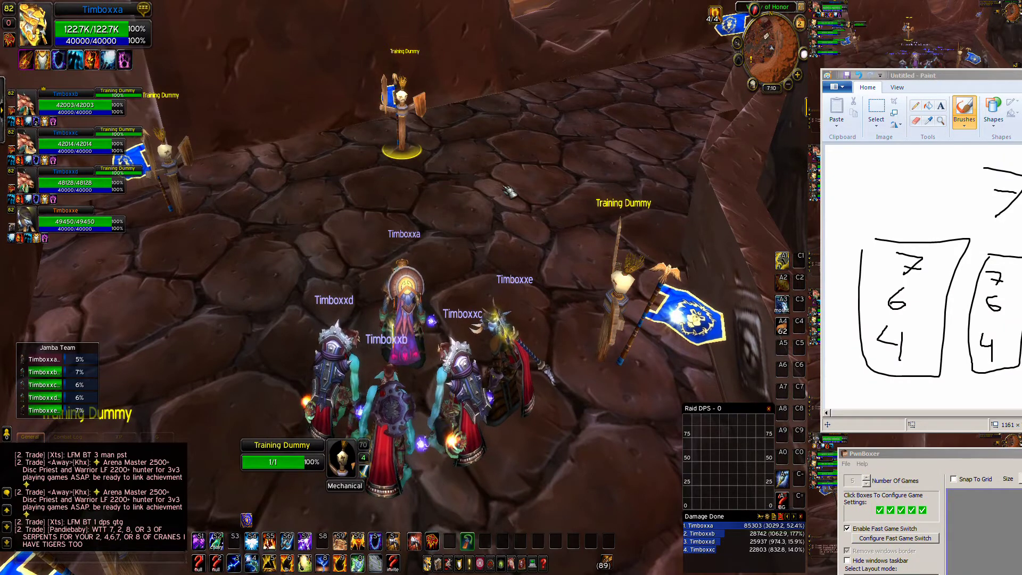
{"action": "key", "text": "7"}
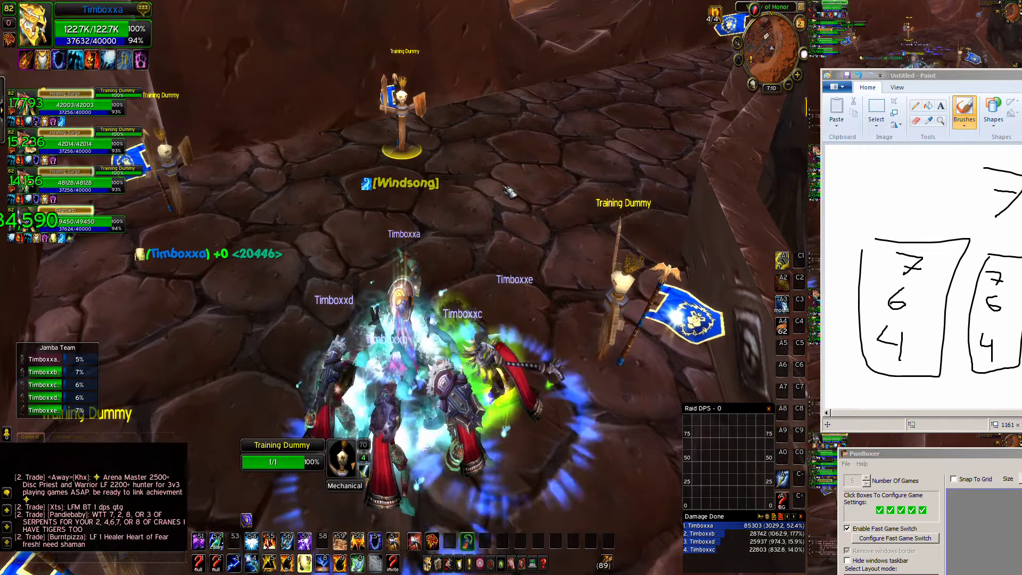
{"action": "key", "text": "9"}
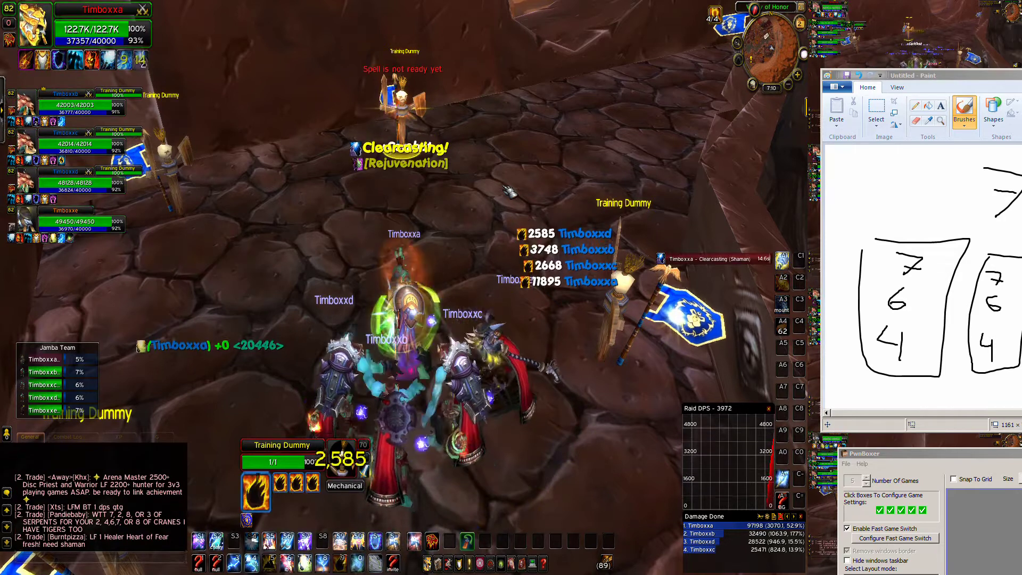
{"action": "mouse_move", "coordinate": [266, 499]}
{"action": "key", "text": "4"}
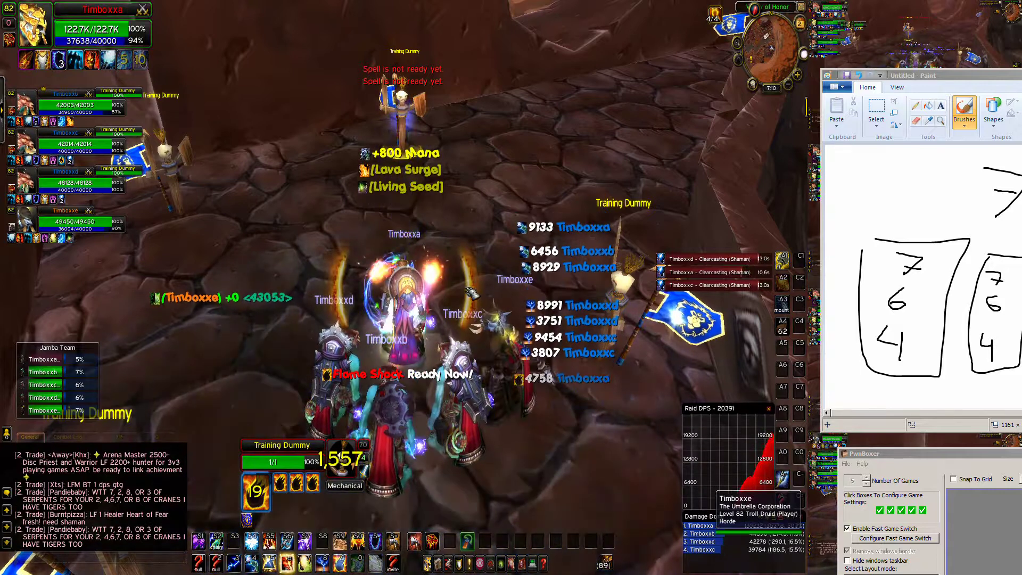
{"action": "key", "text": "6"}
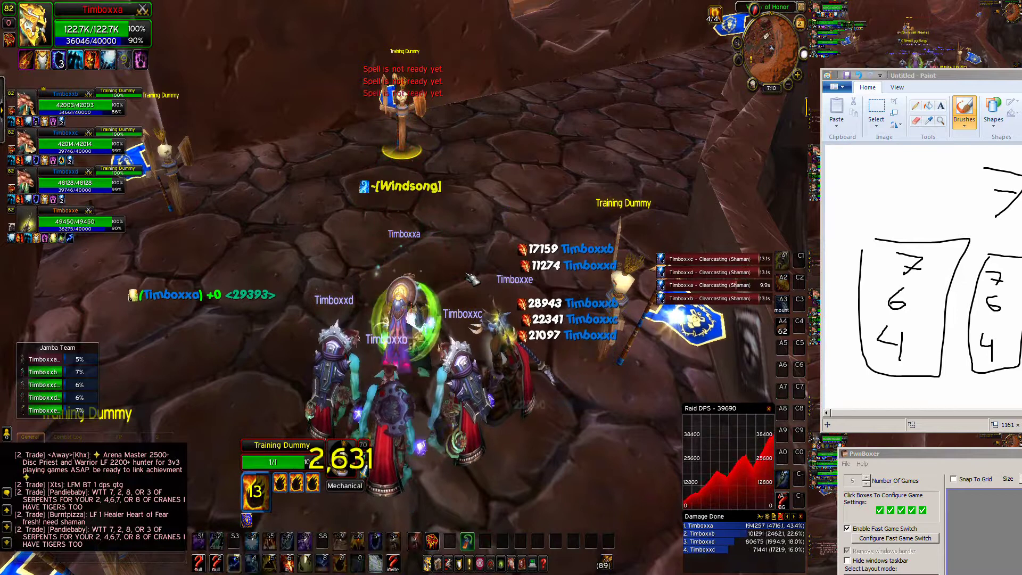
{"action": "key", "text": "3"}
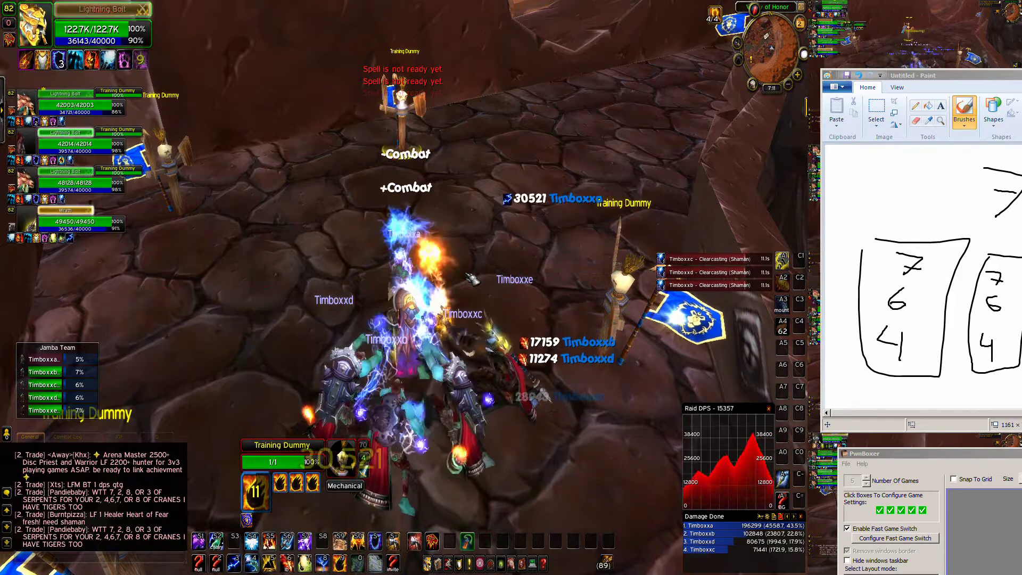
{"action": "key", "text": "4"}
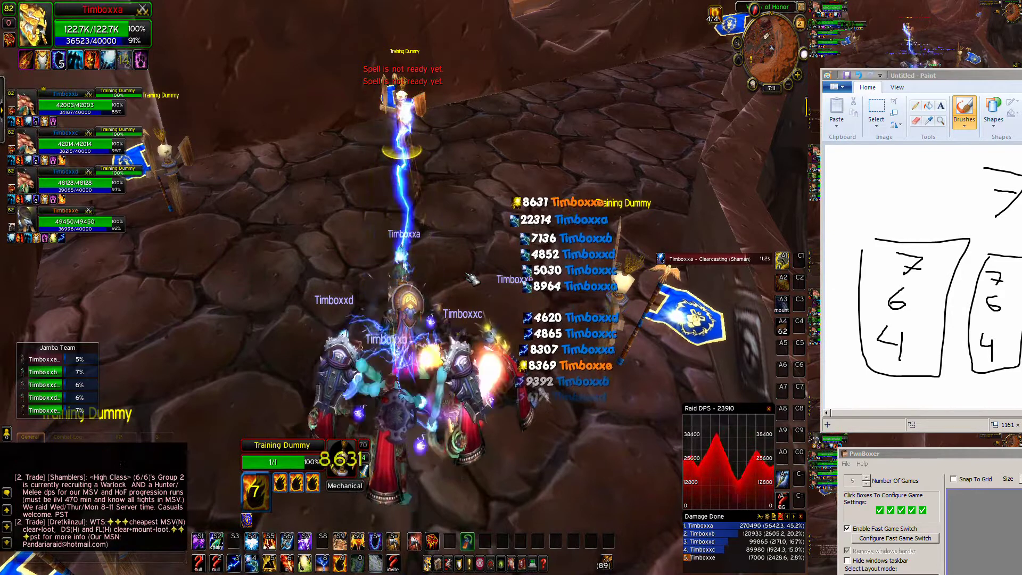
{"action": "key", "text": "7"}
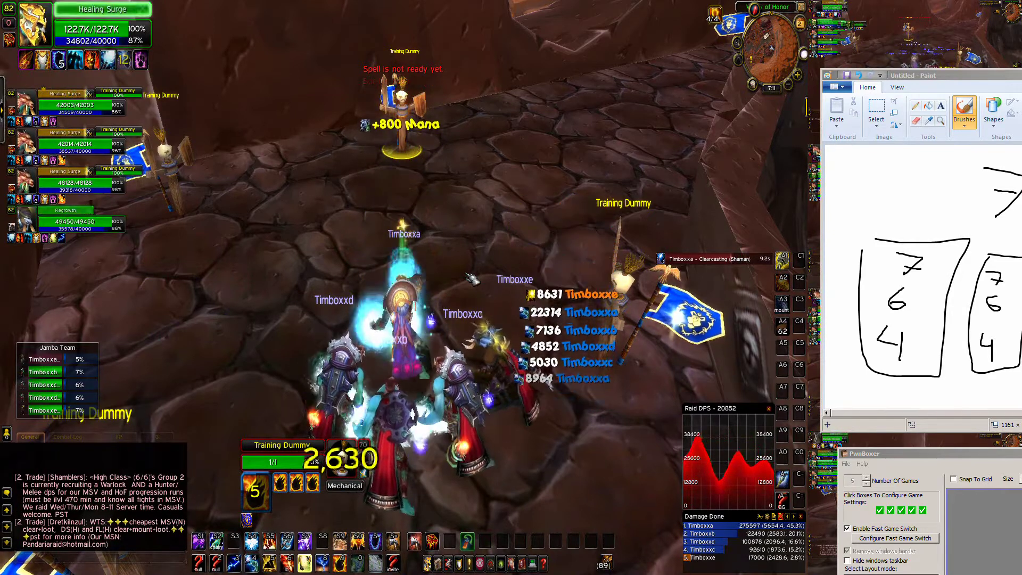
{"action": "key", "text": "6"}
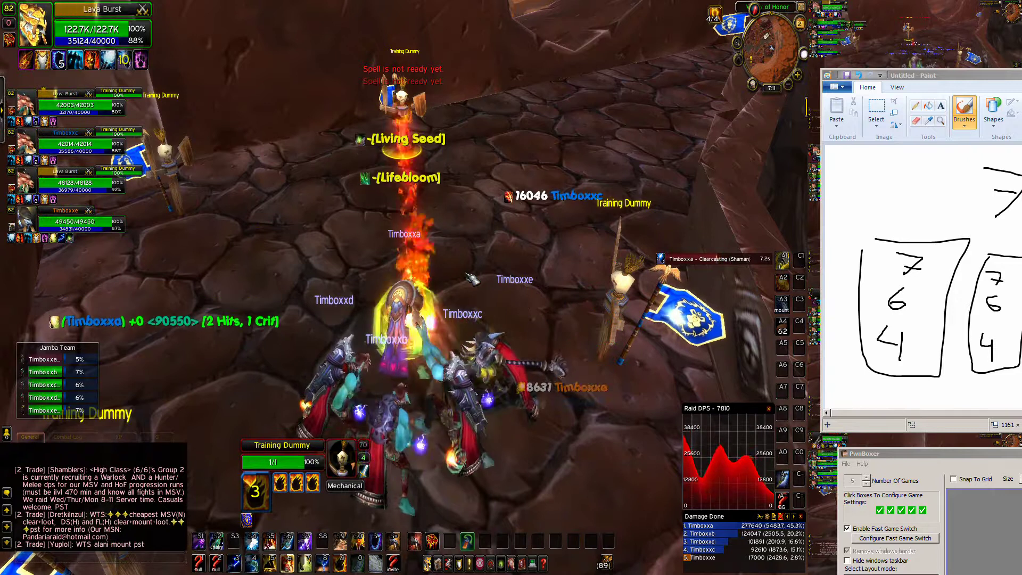
{"action": "key", "text": "4"}
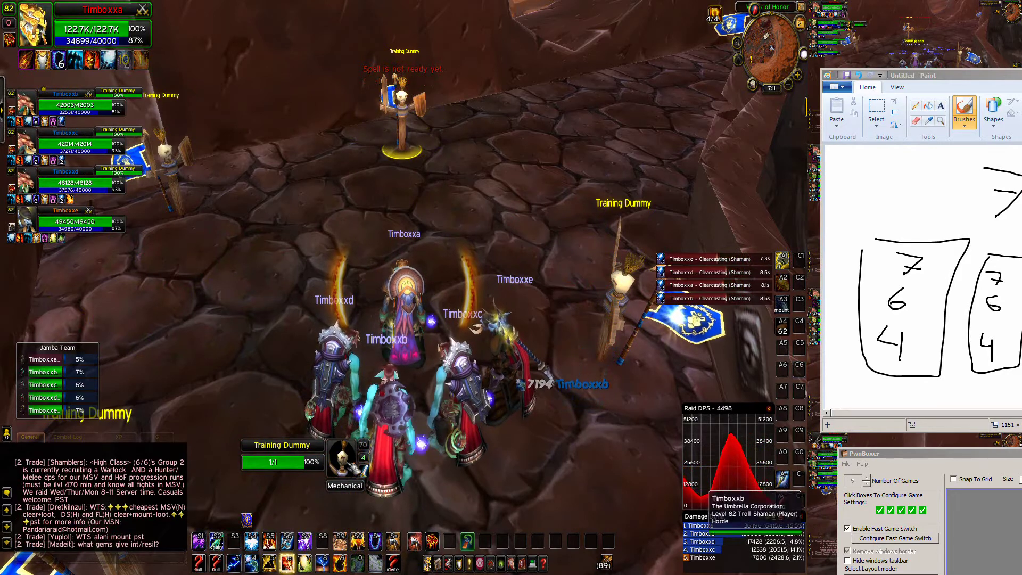
{"action": "key", "text": "6"}
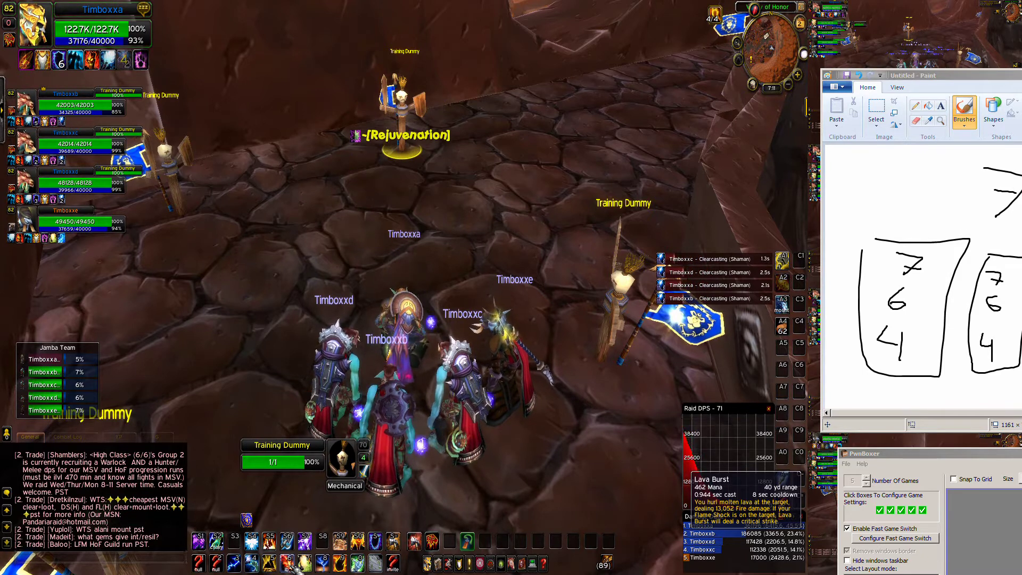
Step: Bring the PwnBoxer window back into view, open the round robin options from the key configuration, and select hot key 7
{"action": "left_click_drag", "start_coordinate": [916, 455], "coordinate": [541, 145]}
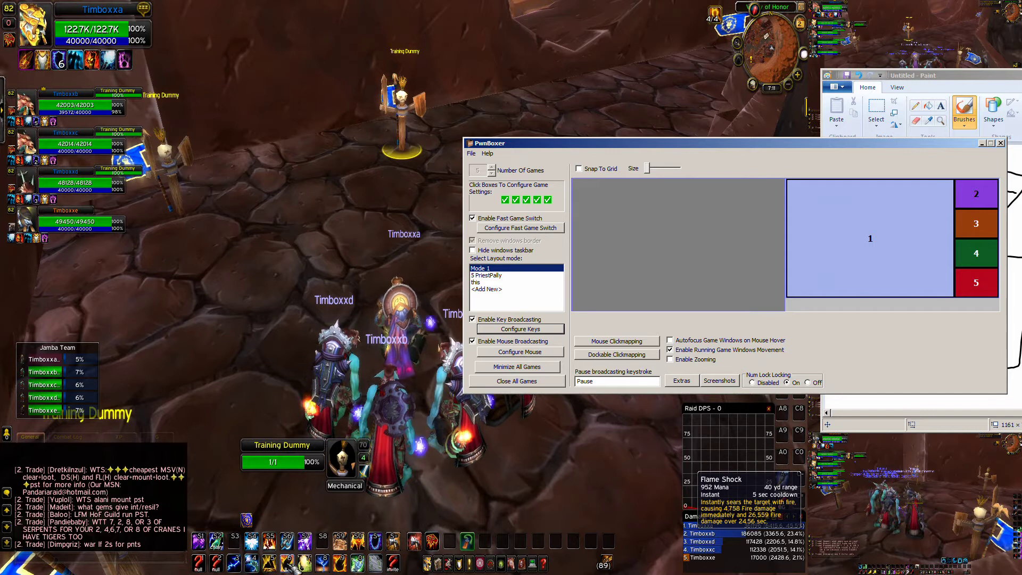
{"action": "left_click", "coordinate": [552, 331]}
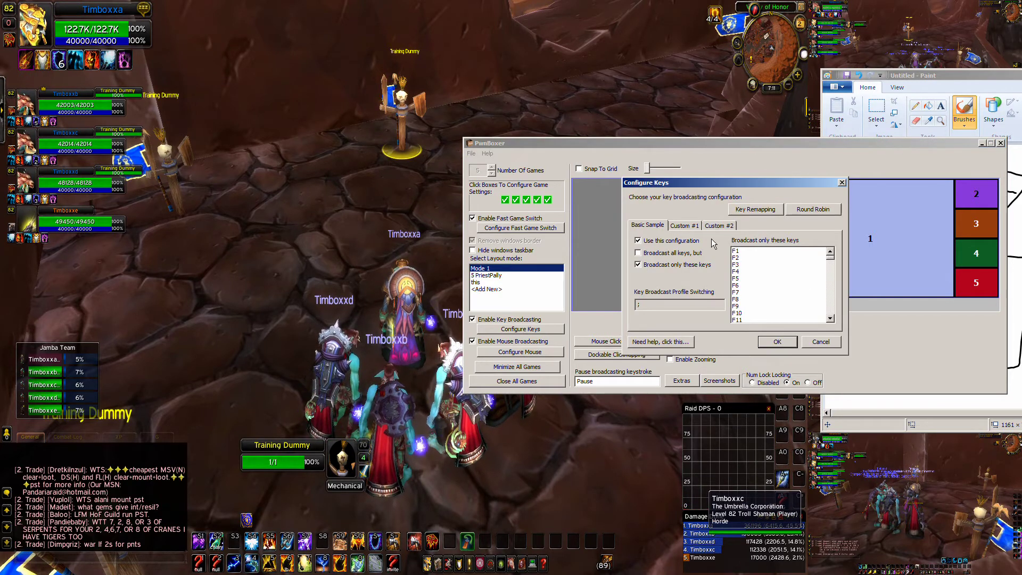
{"action": "left_click", "coordinate": [821, 207]}
{"action": "left_click", "coordinate": [819, 243]}
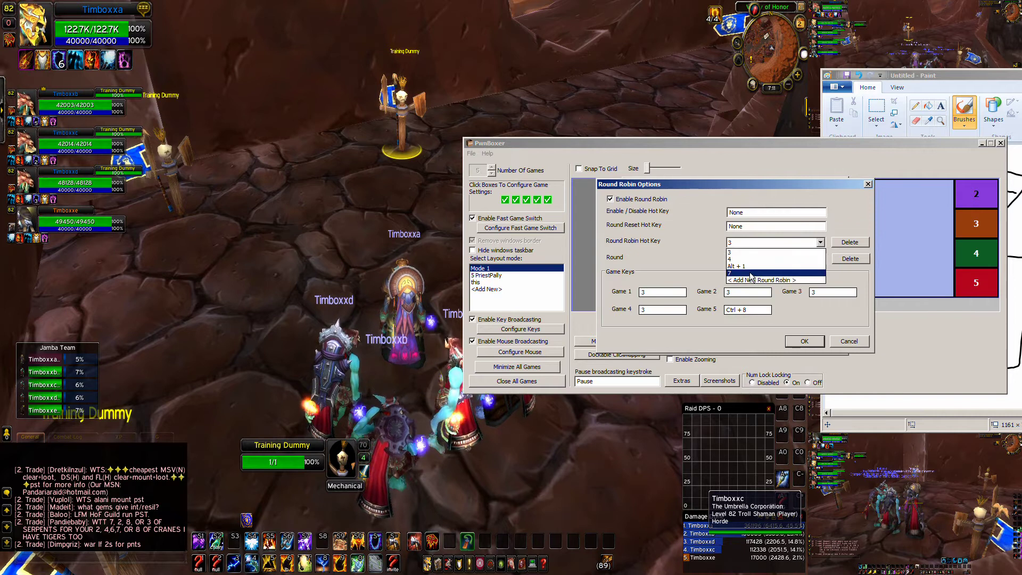
{"action": "left_click", "coordinate": [762, 272]}
Step: Delete rounds from the hot key 7 round robin until only one round remains
{"action": "left_click", "coordinate": [820, 259]}
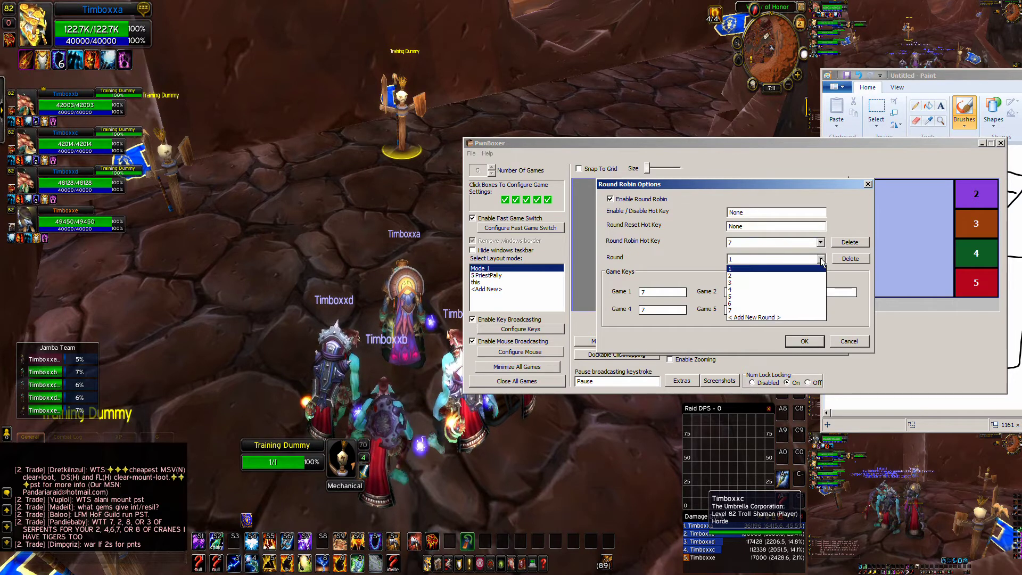
{"action": "left_click", "coordinate": [821, 259]}
{"action": "left_click", "coordinate": [848, 261]}
{"action": "left_click", "coordinate": [821, 259]}
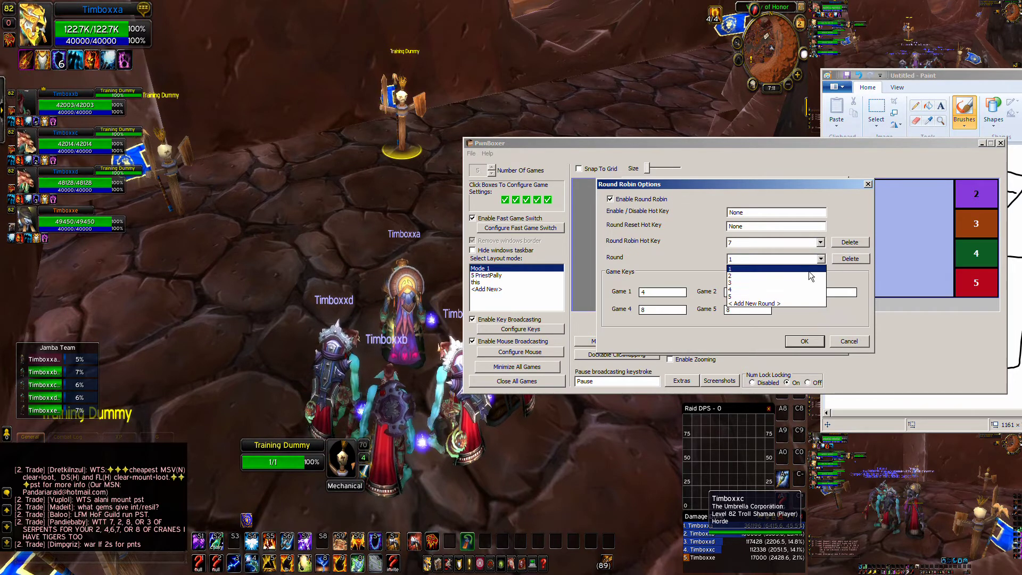
{"action": "left_click", "coordinate": [801, 299]}
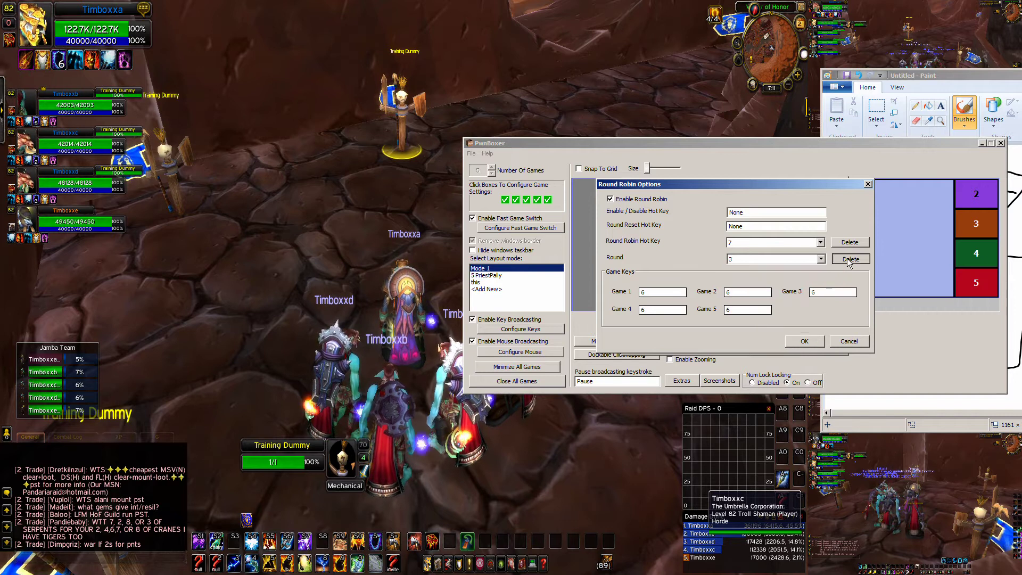
{"action": "left_click", "coordinate": [821, 259]}
{"action": "left_click", "coordinate": [825, 268]}
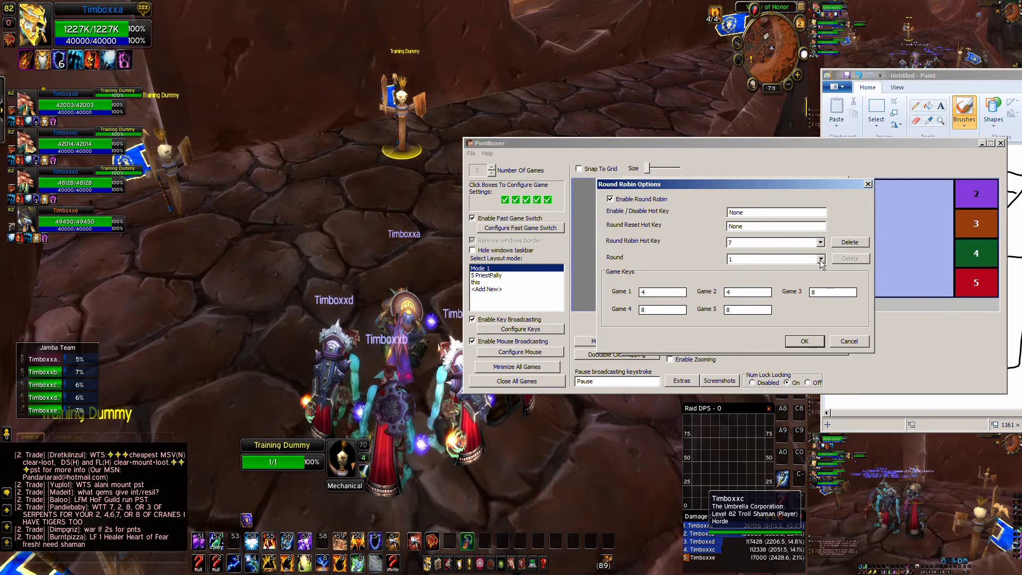
Step: Set round 1 to key 3 for all five games and add round 2 with key 4 for games 1 to 4
{"action": "left_click", "coordinate": [821, 261]}
{"action": "left_click", "coordinate": [771, 266]}
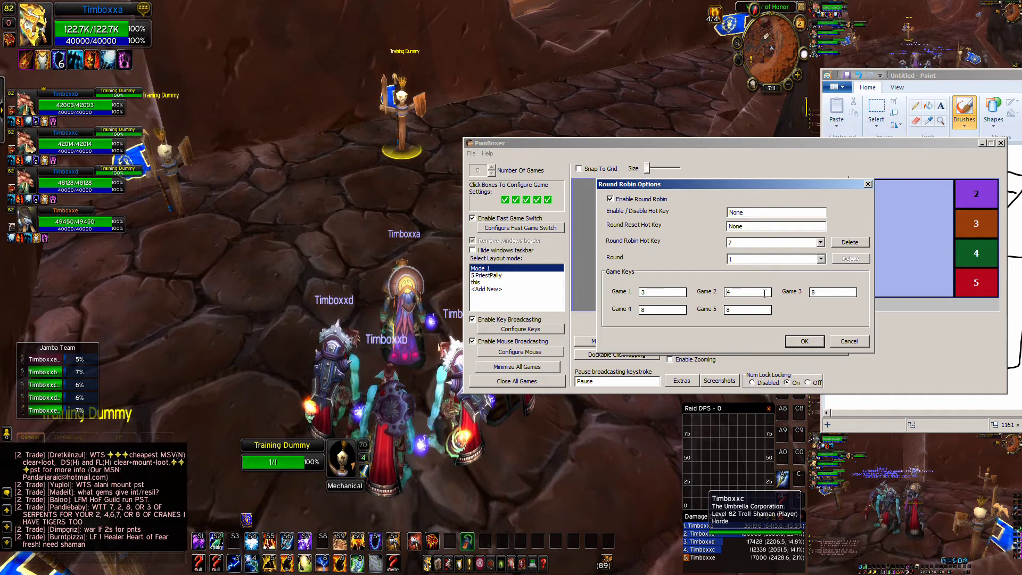
{"action": "left_click", "coordinate": [753, 259]}
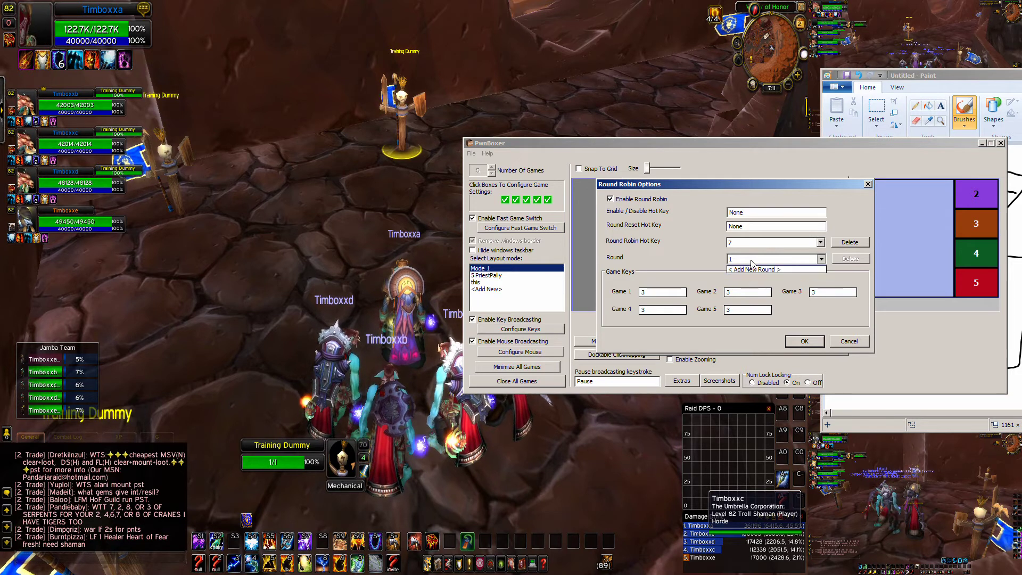
{"action": "left_click", "coordinate": [741, 281]}
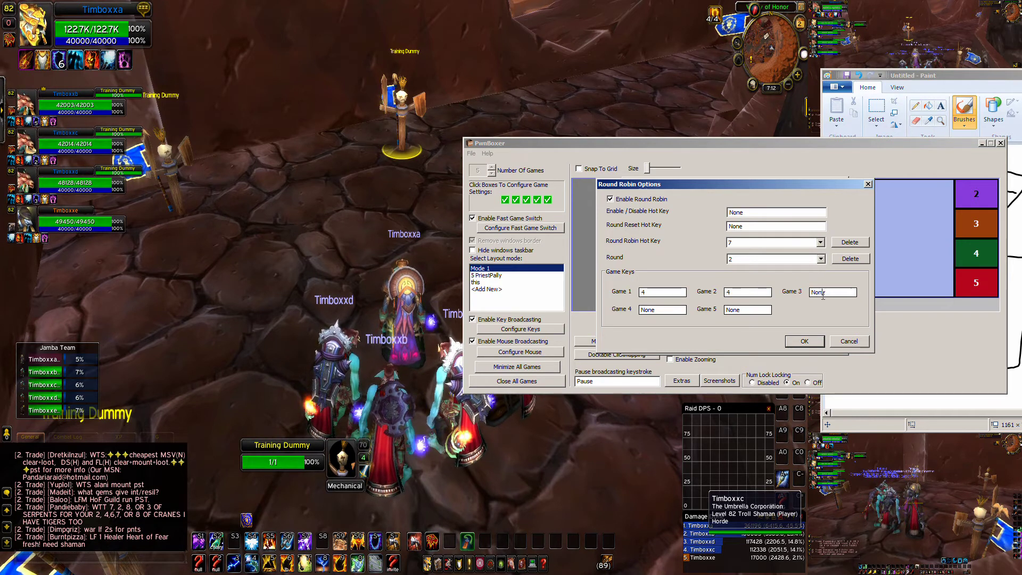
{"action": "left_click", "coordinate": [823, 292]}
{"action": "key", "text": "4"}
{"action": "left_click", "coordinate": [670, 310]}
{"action": "key", "text": "4"}
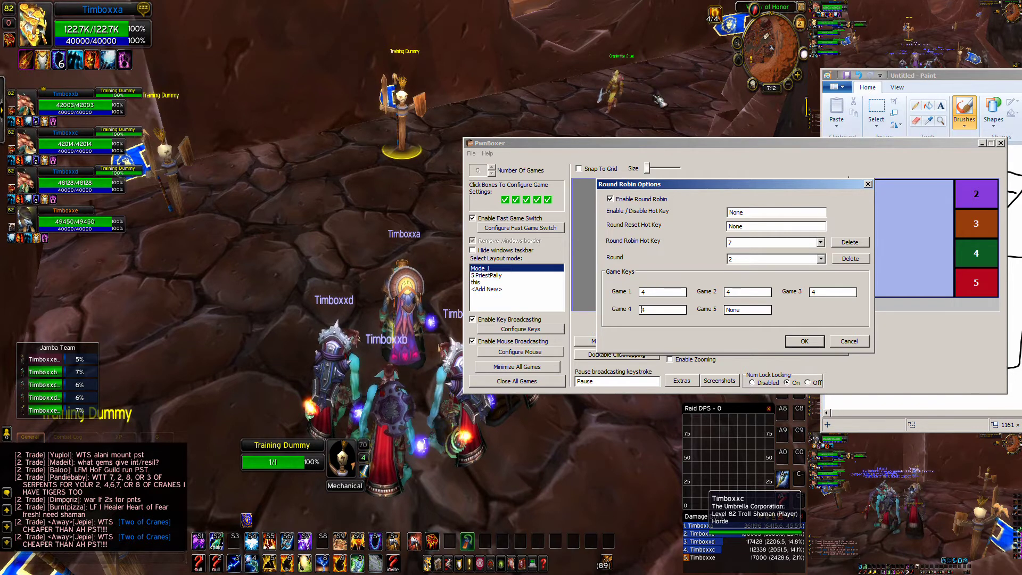
Step: Accept the round robin options and the key broadcasting configuration
{"action": "left_click", "coordinate": [670, 104]}
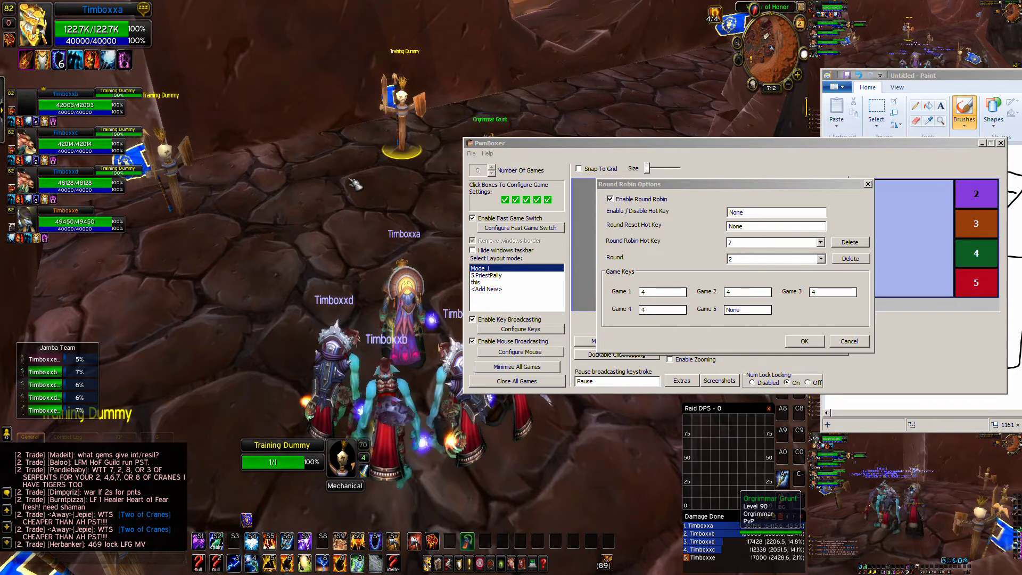
{"action": "left_click", "coordinate": [803, 341]}
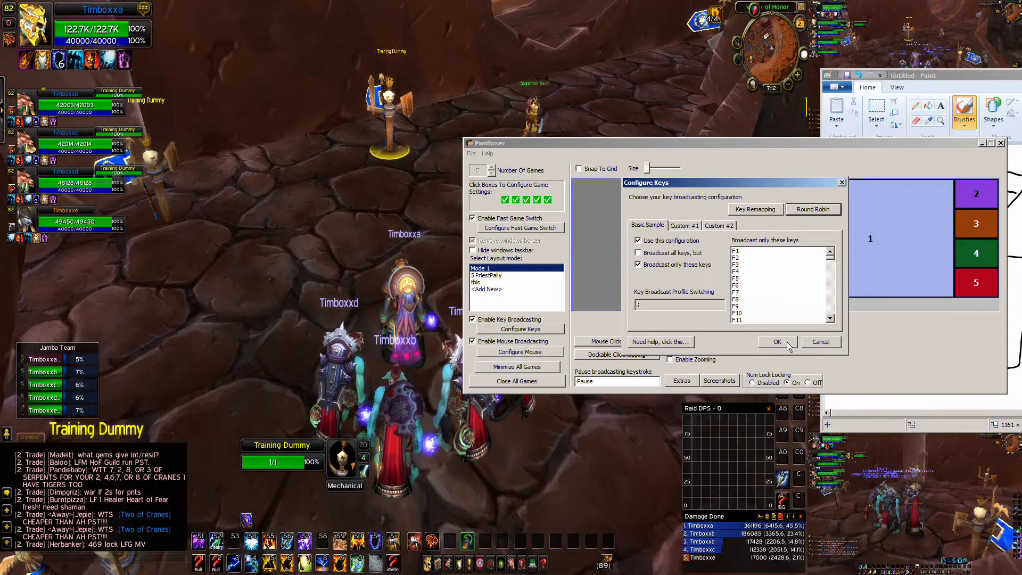
{"action": "left_click", "coordinate": [782, 343]}
Step: Switch to the fifth game and move the PwnBoxer window off the main game view
{"action": "left_click", "coordinate": [345, 221]}
{"action": "key", "text": "F5"}
{"action": "left_click_drag", "start_coordinate": [580, 144], "coordinate": [974, 451]}
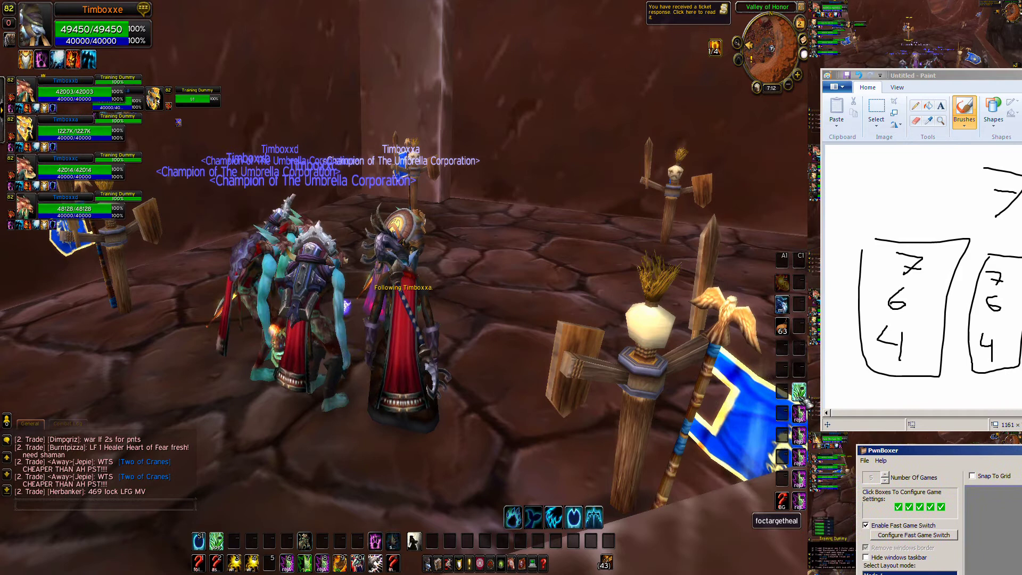
Step: Check the fifth game's action bar bindings in Bartender4's binding mode through /bt, cancel it and return to the first game
{"action": "left_click", "coordinate": [611, 278]}
{"action": "key", "text": "Return"}
{"action": "type", "text": "/bt"}
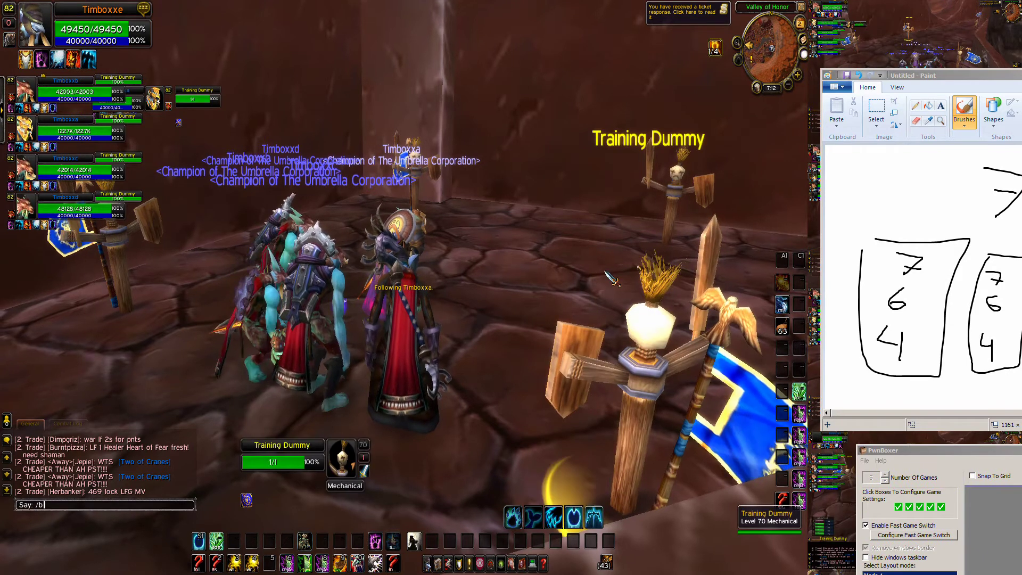
{"action": "key", "text": "Return"}
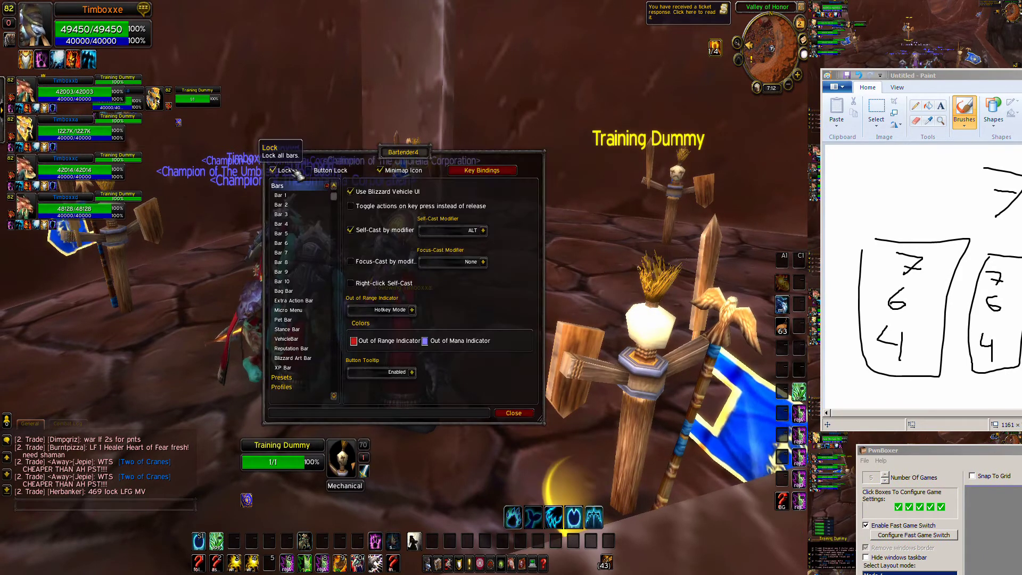
{"action": "left_click", "coordinate": [482, 169]}
{"action": "key", "text": "ctrl+8"}
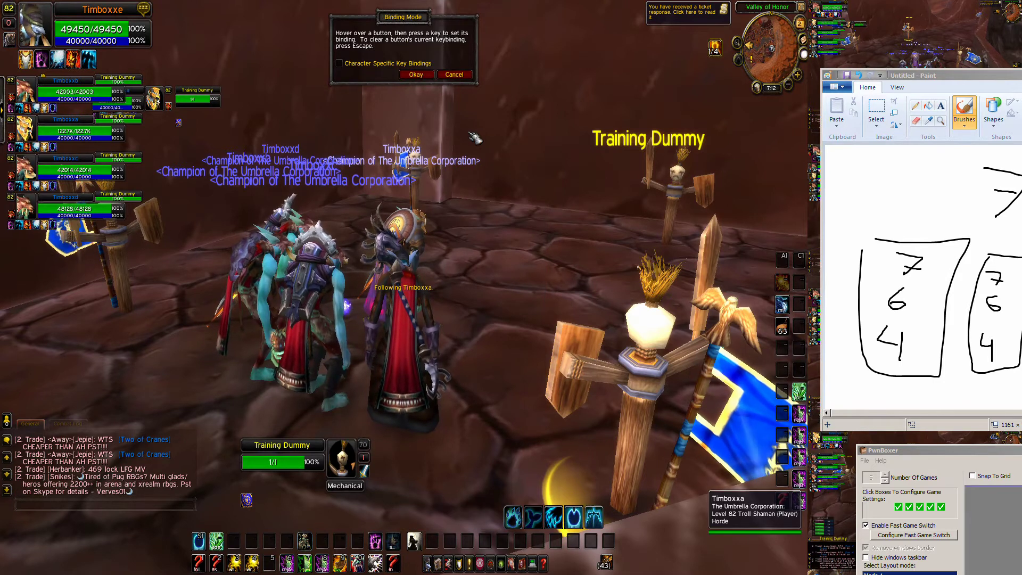
{"action": "left_click", "coordinate": [454, 75]}
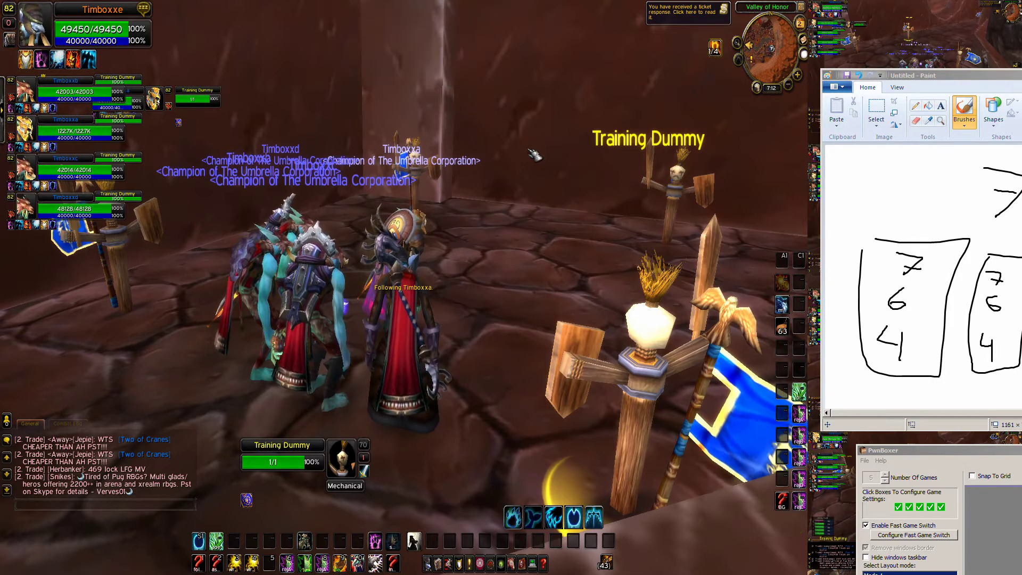
{"action": "key", "text": "F1"}
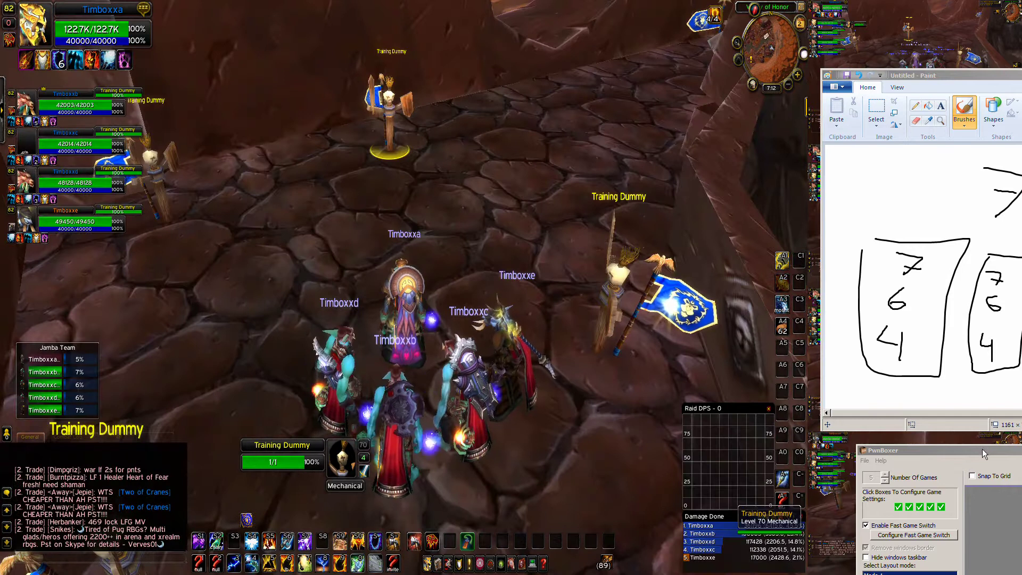
Step: Bring the PwnBoxer window back over the game, open the round robin options and select hot key 7
{"action": "left_click_drag", "start_coordinate": [982, 448], "coordinate": [723, 187]}
{"action": "left_click", "coordinate": [500, 218]}
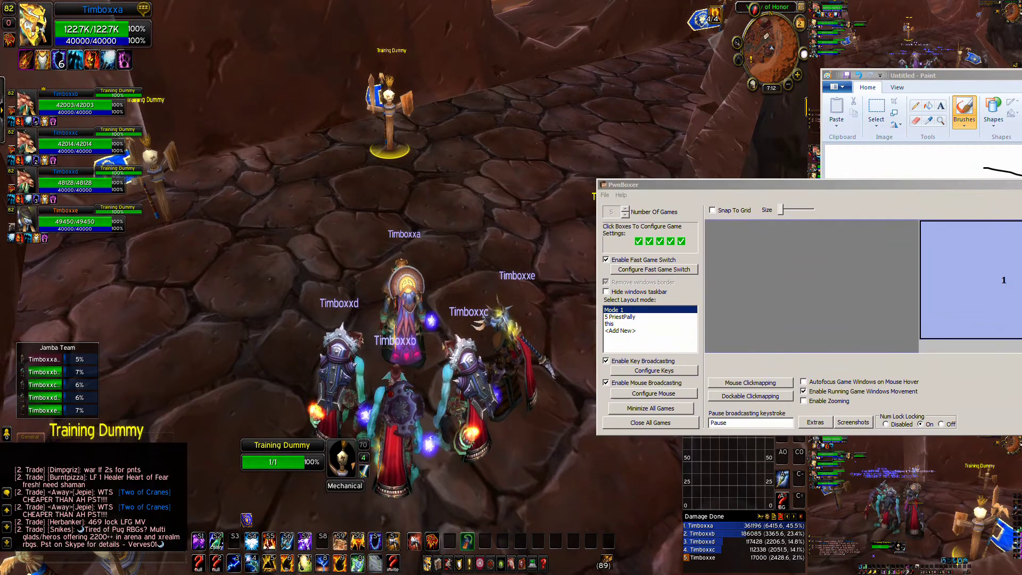
{"action": "left_click_drag", "start_coordinate": [500, 218], "coordinate": [466, 205]}
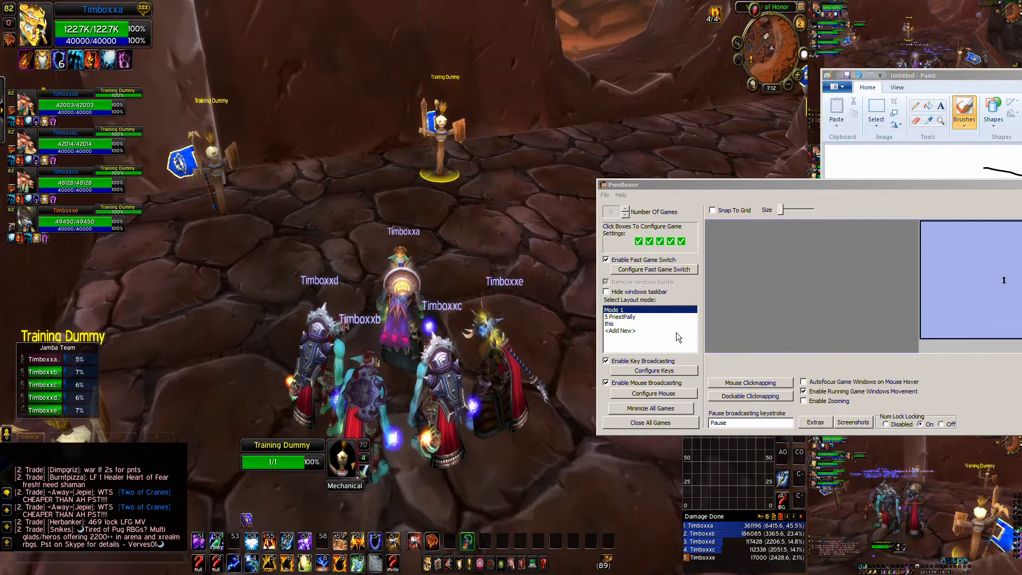
{"action": "left_click", "coordinate": [681, 371]}
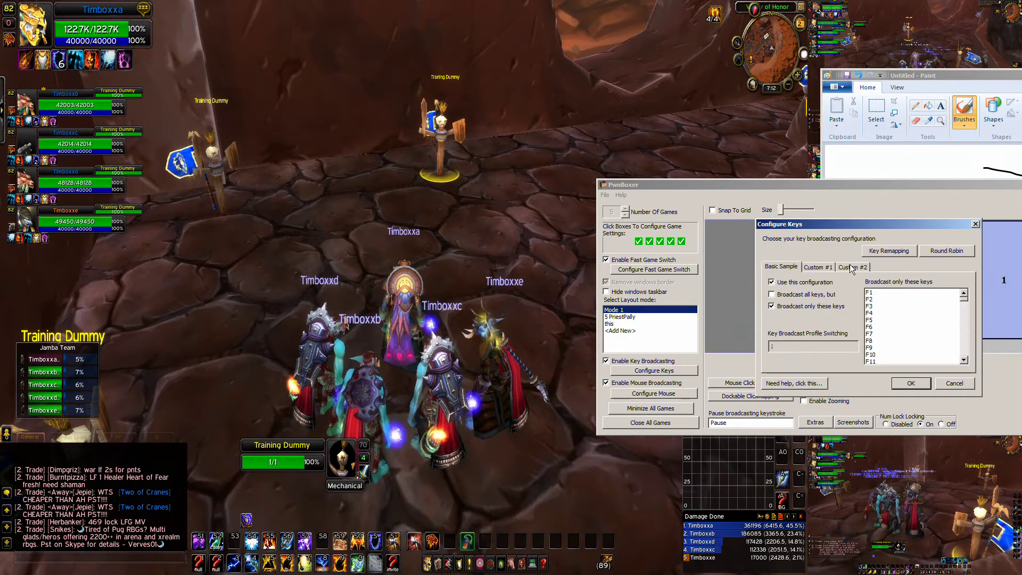
{"action": "left_click", "coordinate": [937, 253]}
{"action": "left_click_drag", "start_coordinate": [904, 226], "coordinate": [545, 184]}
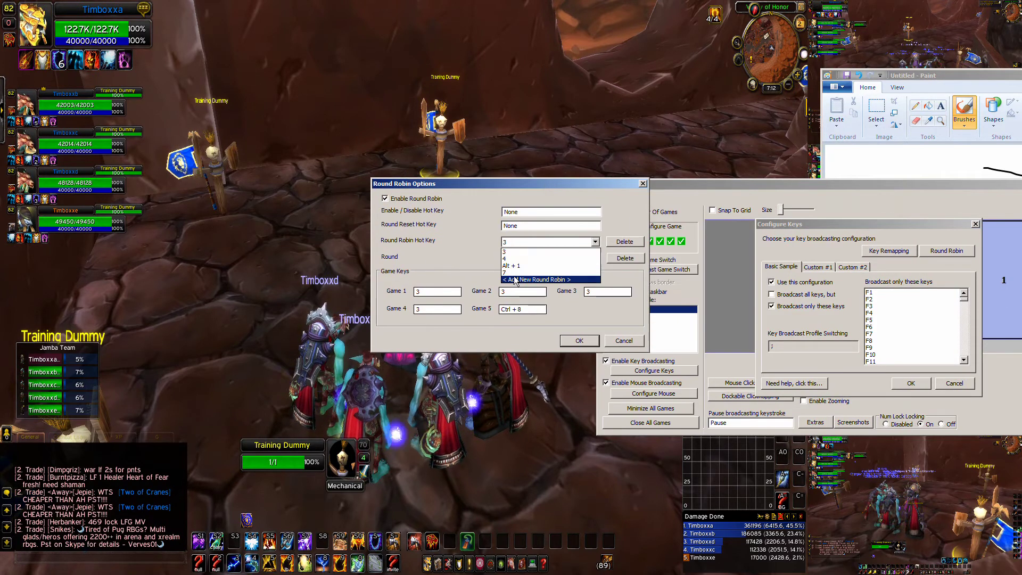
{"action": "left_click", "coordinate": [514, 273]}
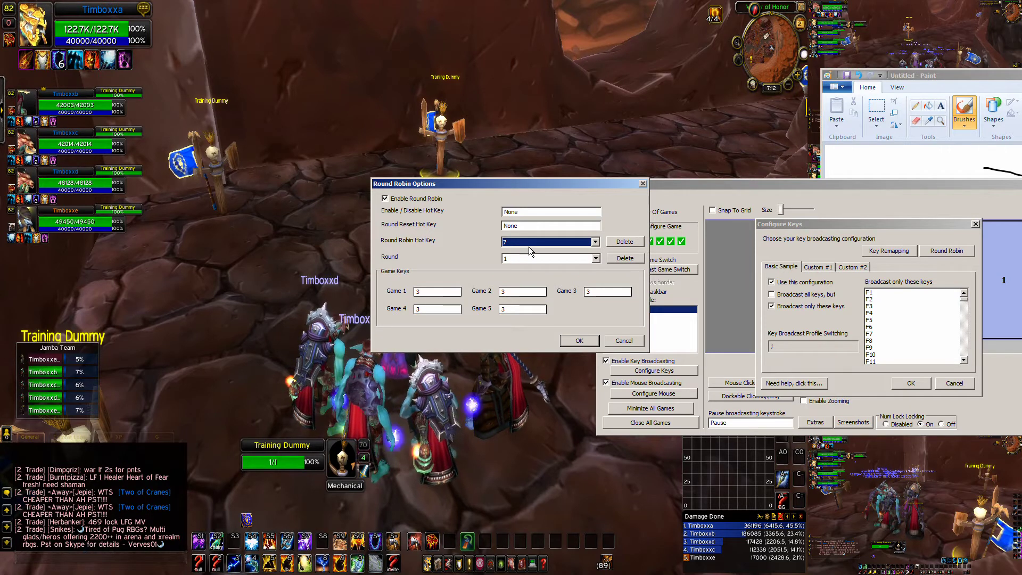
Step: Set the game 5 key to Ctrl + 7 in round 1 and to Ctrl + 8 in round 2
{"action": "left_click", "coordinate": [526, 258]}
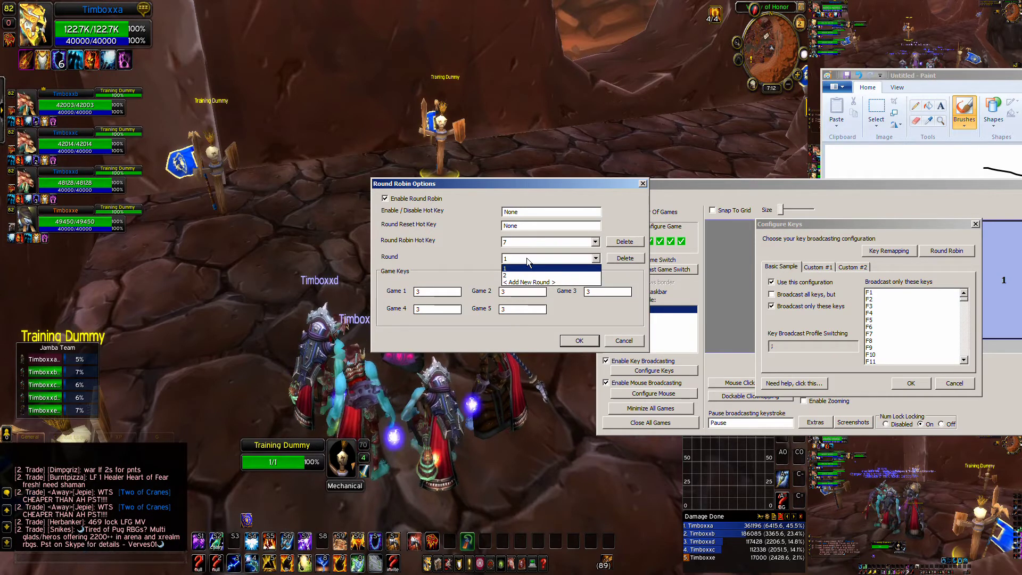
{"action": "left_click", "coordinate": [526, 258]}
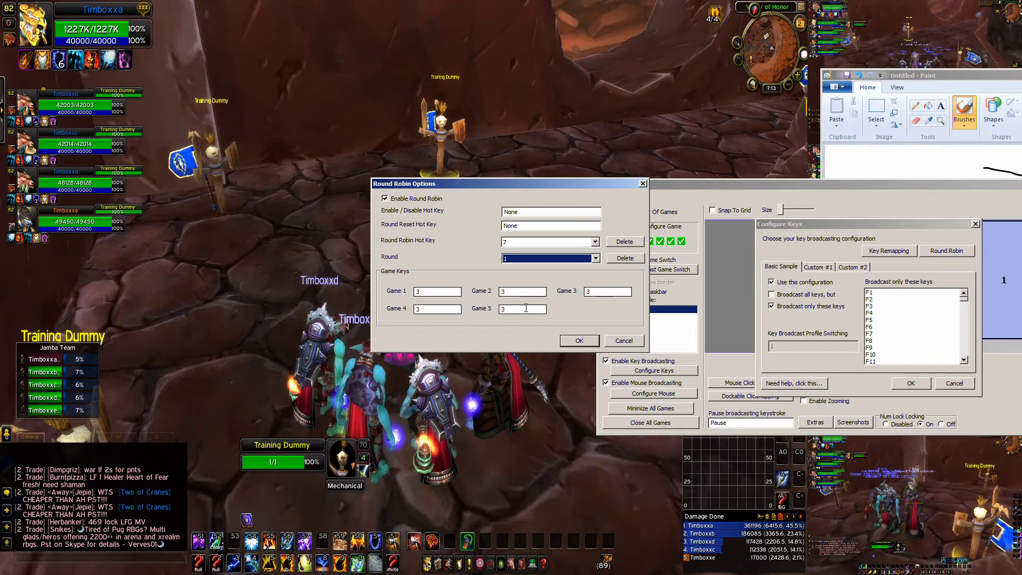
{"action": "left_click", "coordinate": [453, 310]}
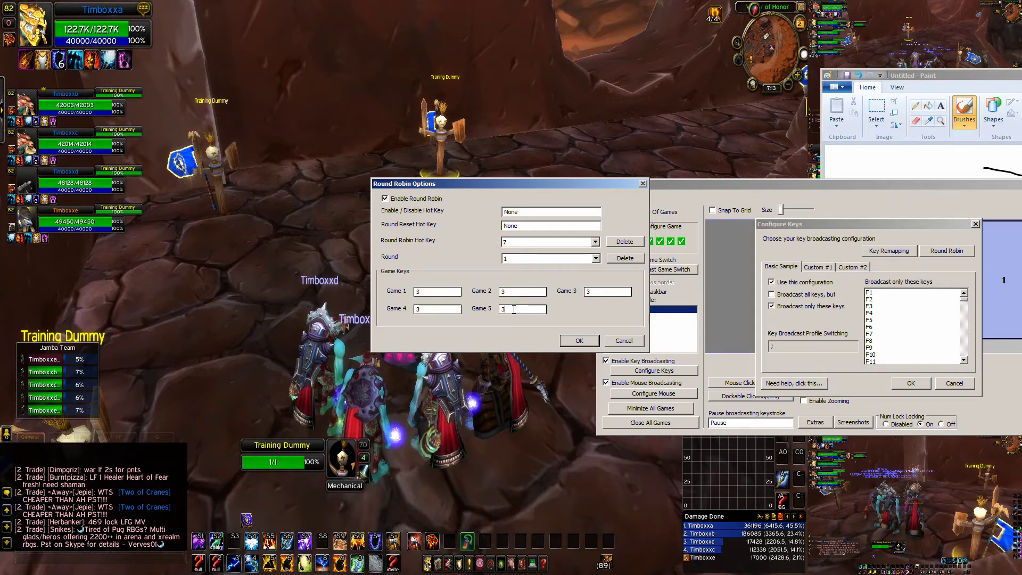
{"action": "left_click", "coordinate": [529, 258]}
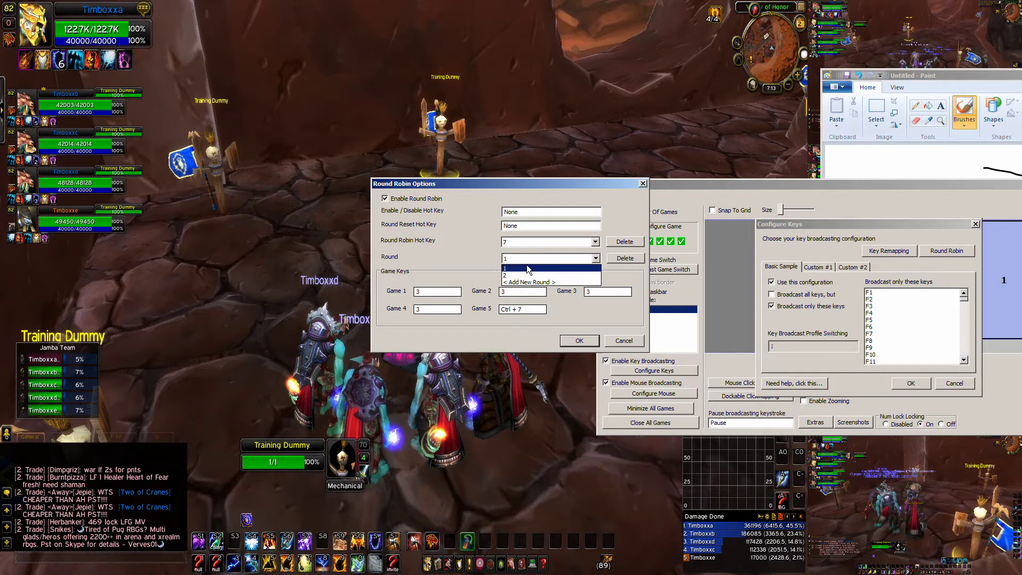
{"action": "left_click", "coordinate": [527, 273]}
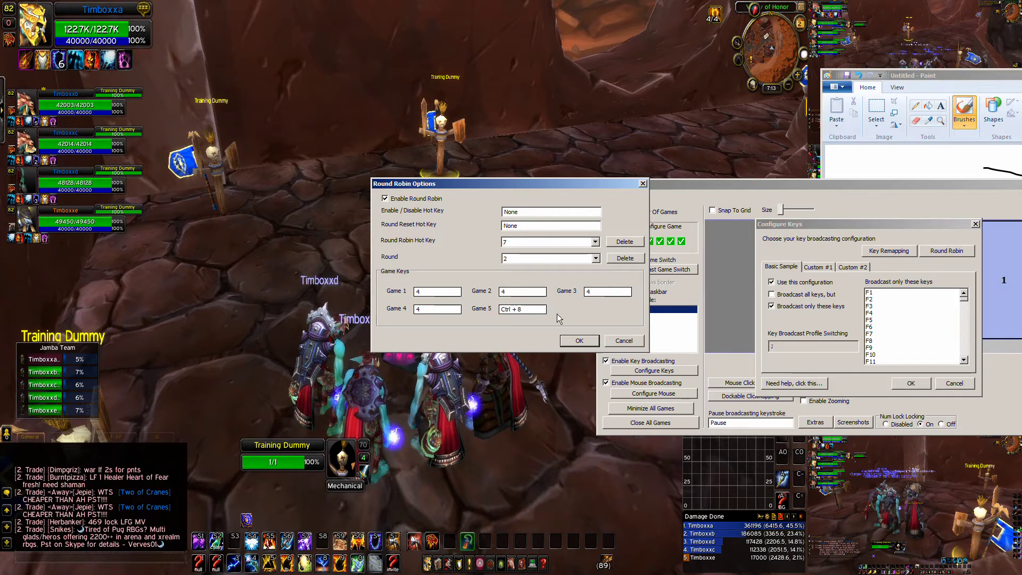
Step: Add round 3 with key 5 for games 1 to 4 and Shift + = for game 5
{"action": "left_click", "coordinate": [530, 258]}
{"action": "left_click", "coordinate": [523, 280]}
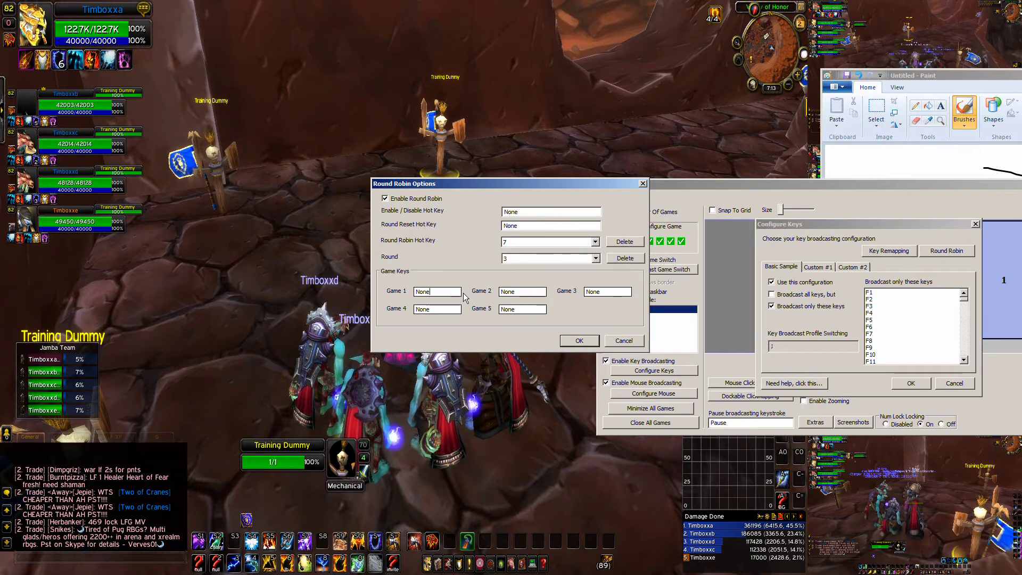
{"action": "left_click", "coordinate": [443, 309]}
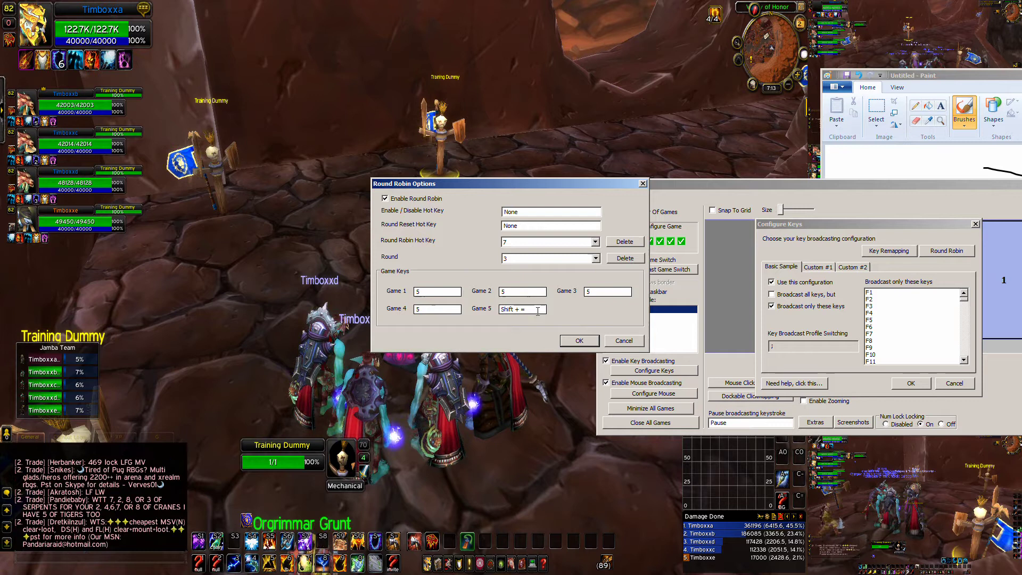
Step: Add round 4 with key 6 for games 1 to 4 and Shift + = for game 5
{"action": "left_click", "coordinate": [528, 260]}
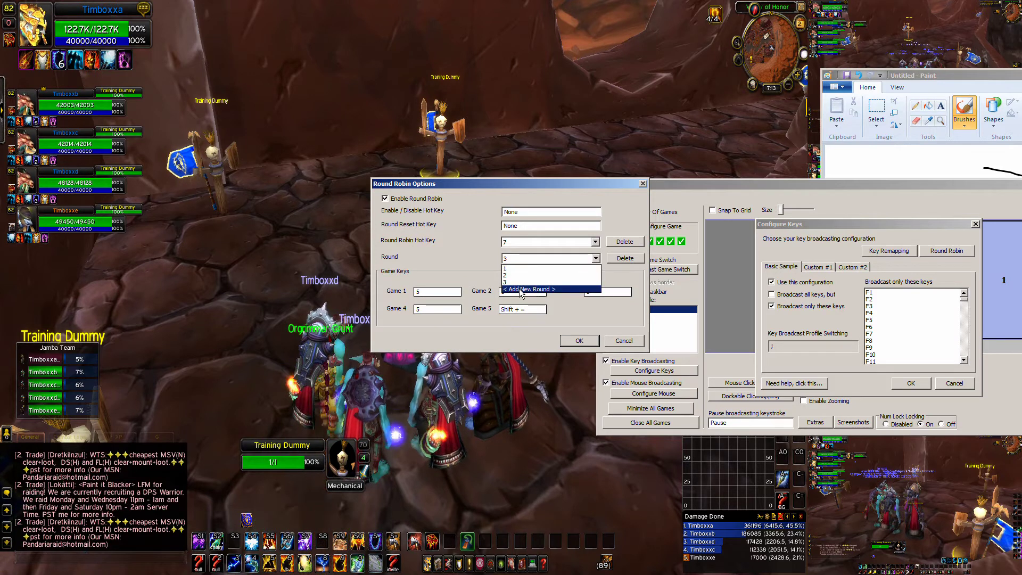
{"action": "left_click", "coordinate": [521, 289]}
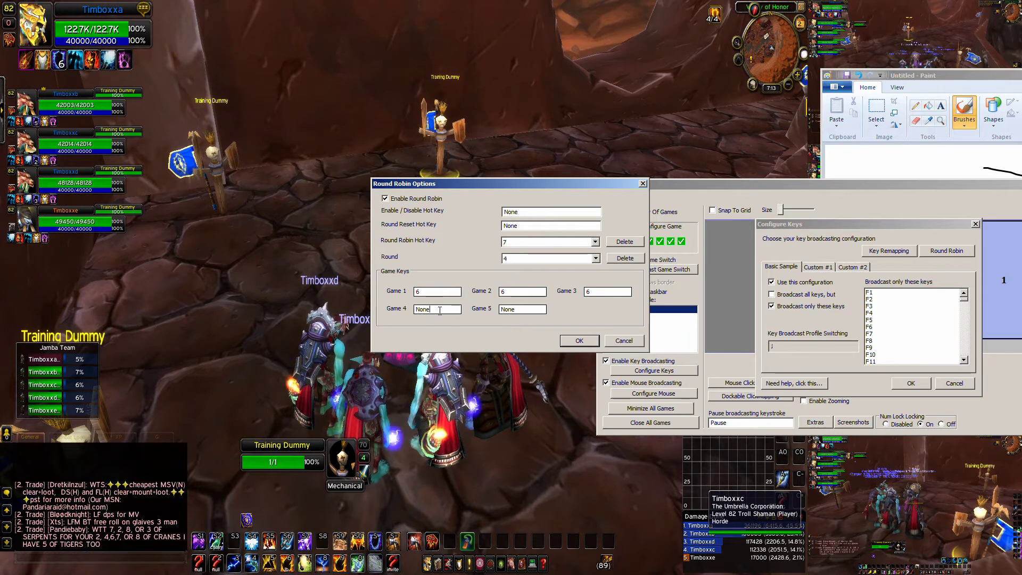
{"action": "left_click", "coordinate": [523, 309]}
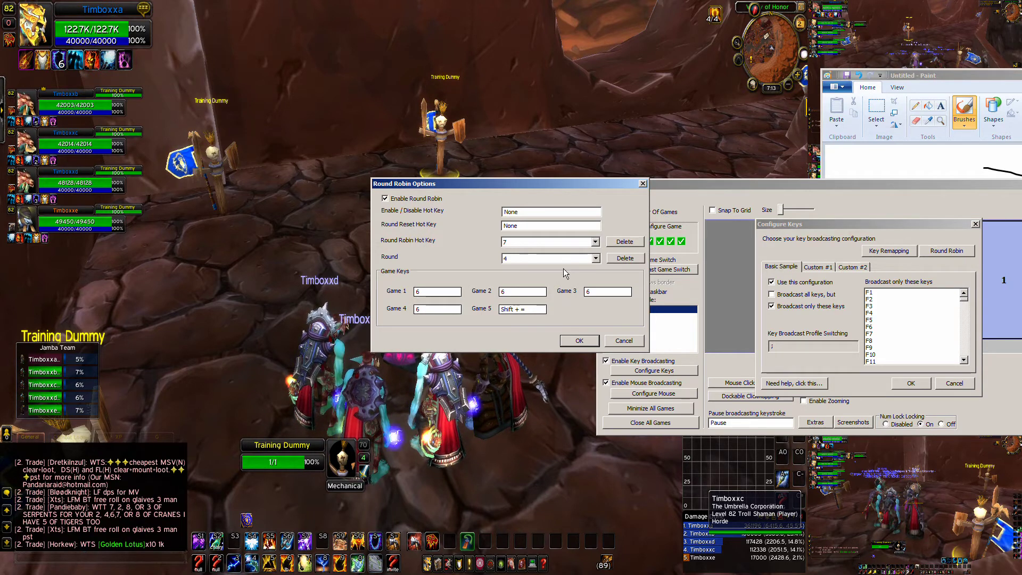
{"action": "left_click", "coordinate": [558, 261]}
{"action": "left_click", "coordinate": [558, 263]}
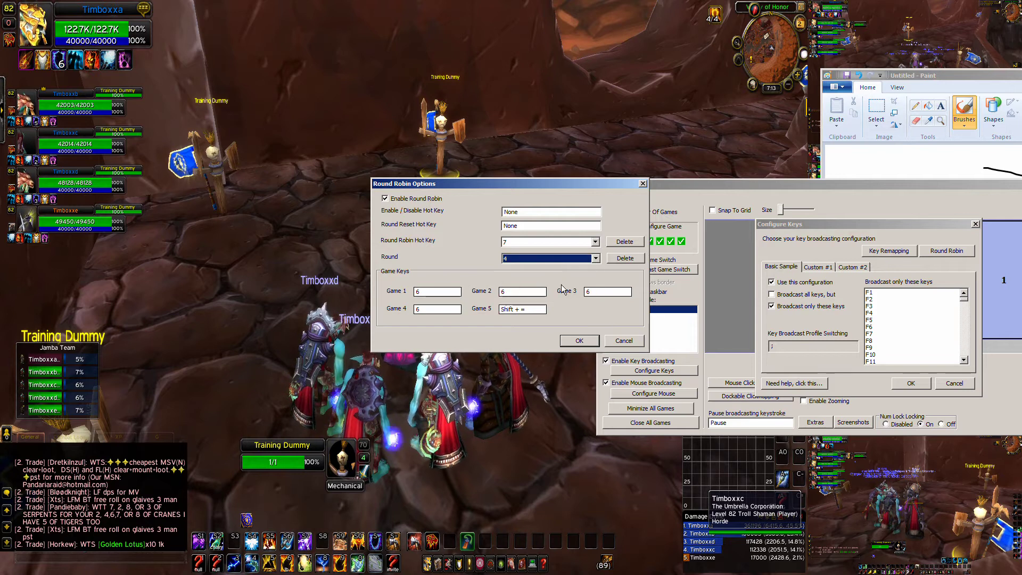
Step: Accept the four-round setup and key broadcasting configuration, and move the PwnBoxer window off the main game view
{"action": "left_click", "coordinate": [579, 341]}
{"action": "left_click", "coordinate": [911, 383]}
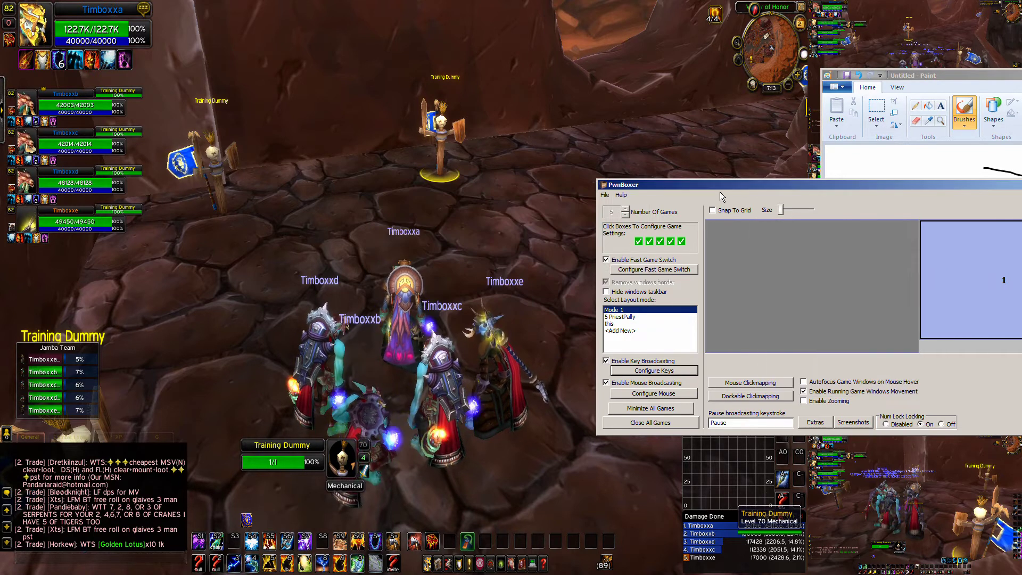
{"action": "left_click_drag", "start_coordinate": [663, 185], "coordinate": [919, 443]}
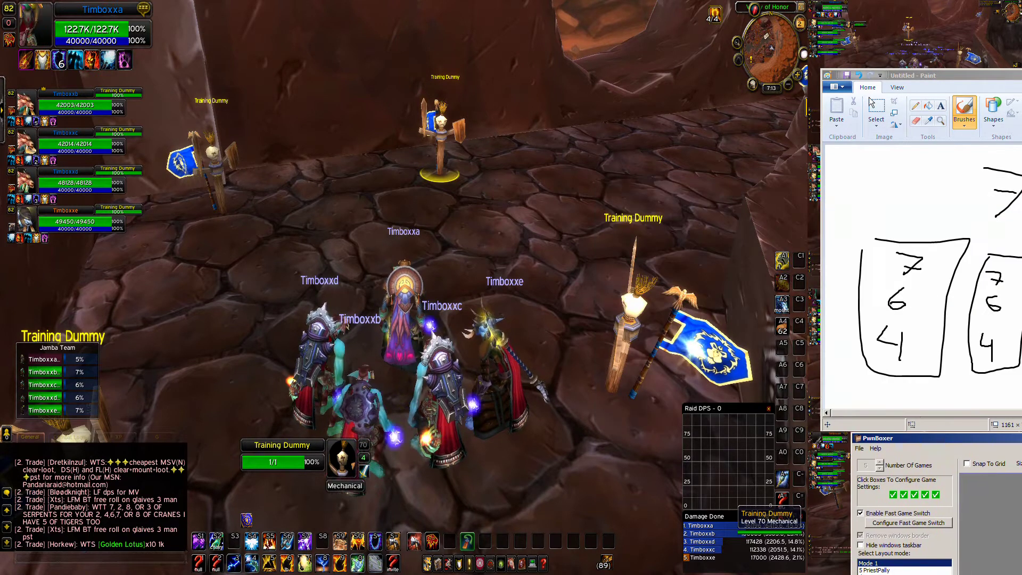
Step: Test the rebuilt hot key 7 round robin on the training dummy from the first game
{"action": "left_click", "coordinate": [520, 249]}
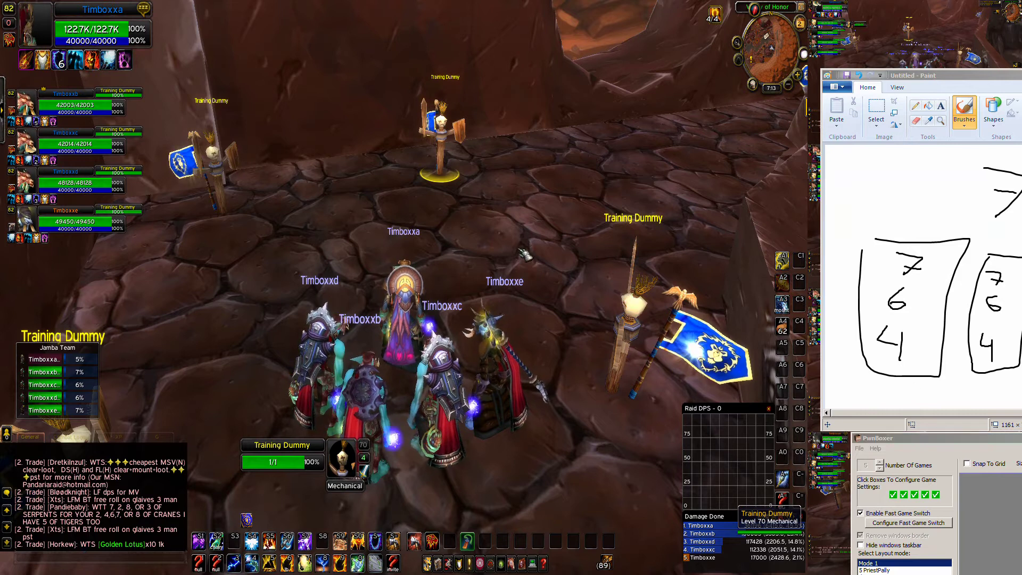
{"action": "left_click_drag", "start_coordinate": [468, 213], "coordinate": [488, 216]}
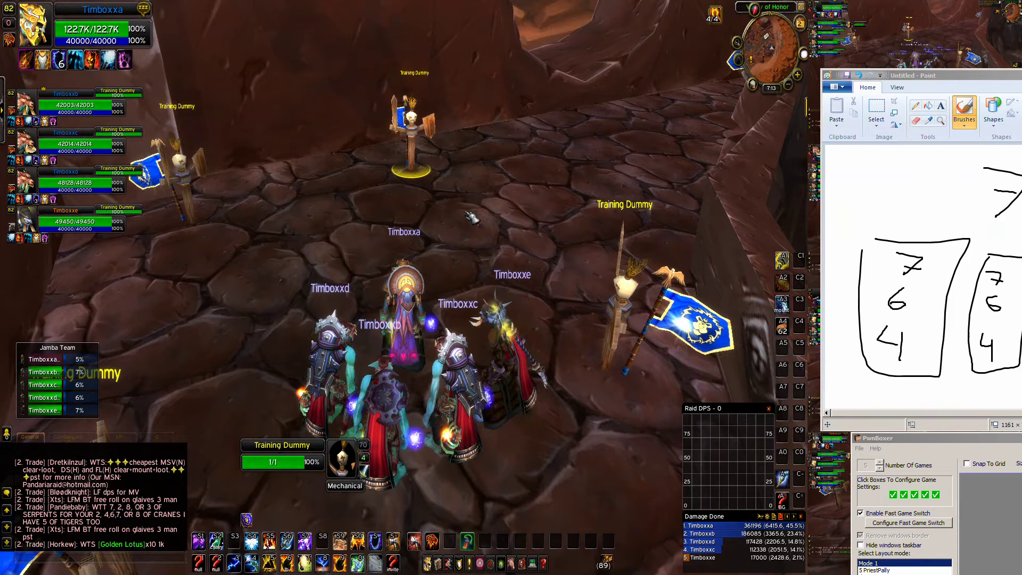
{"action": "key", "text": "space"}
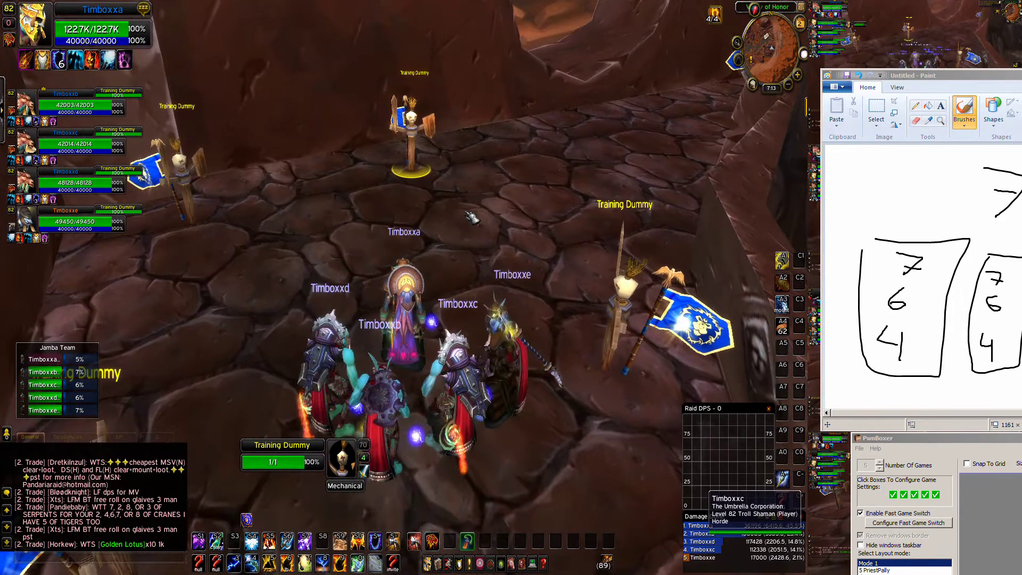
{"action": "key", "text": "7"}
{"action": "key", "text": "7"}
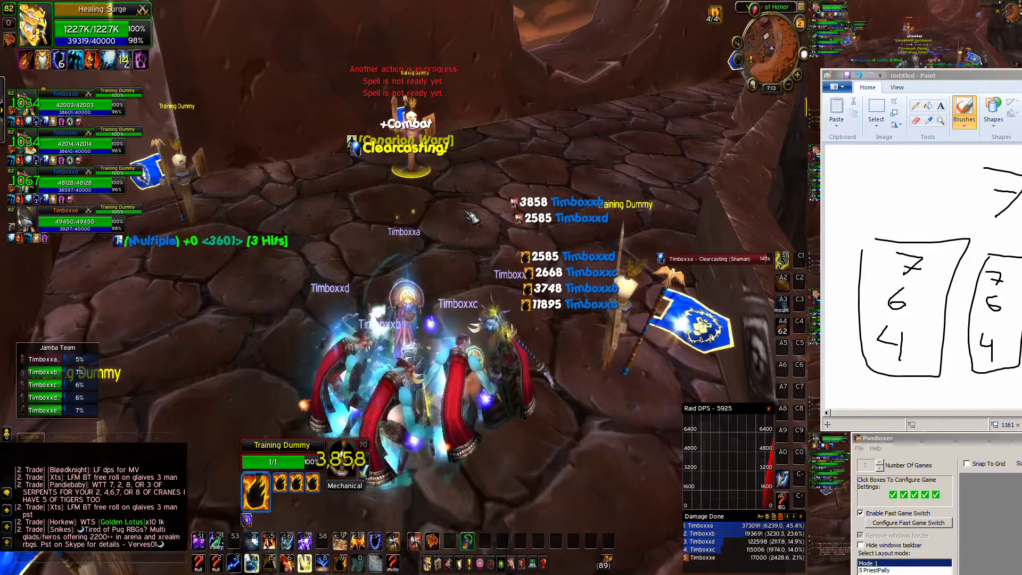
{"action": "key", "text": "6"}
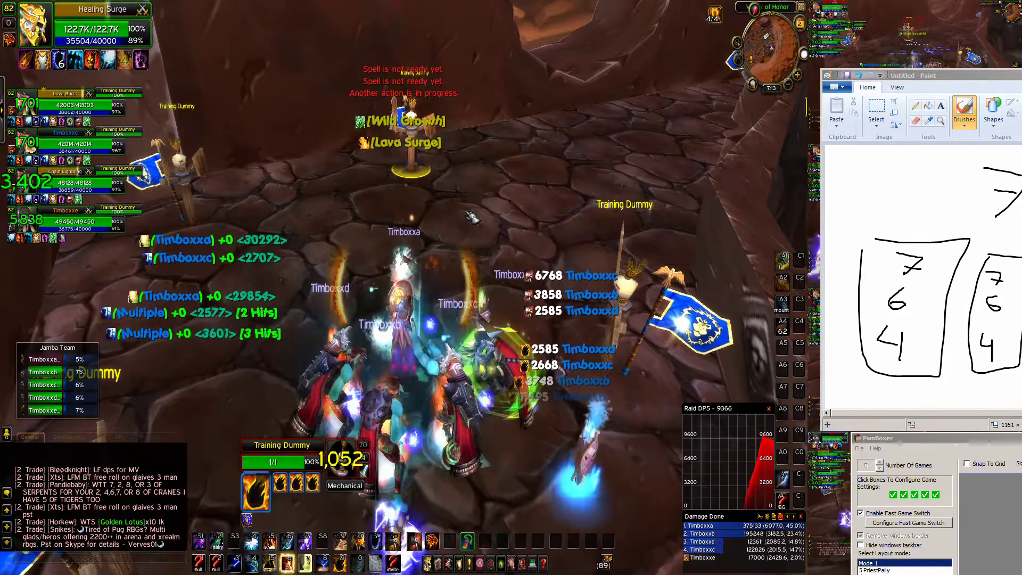
Step: Keep firing the four-round round robin at the training dummy until the main character's mana is nearly spent
{"action": "key", "text": "1"}
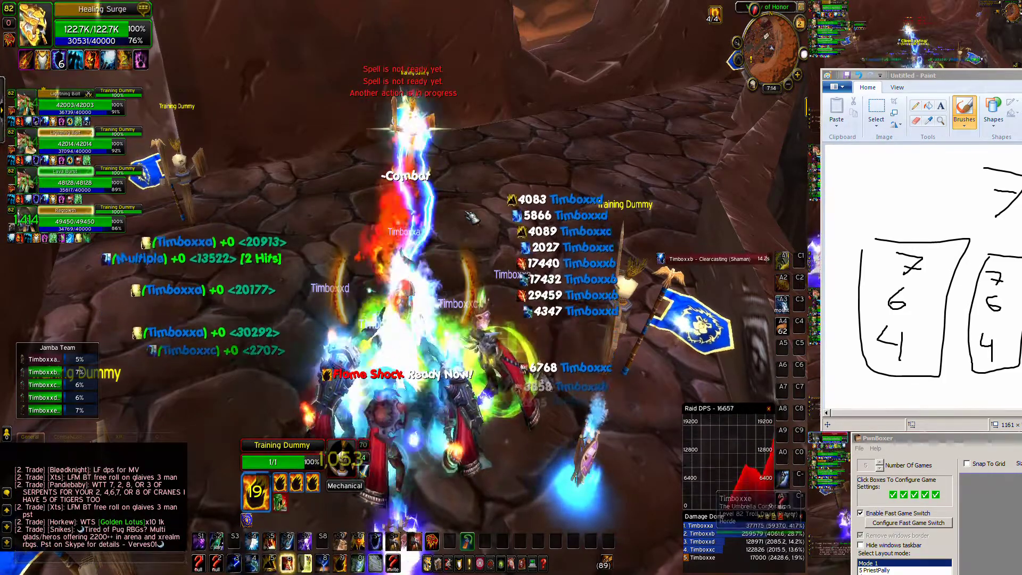
{"action": "key", "text": "1"}
{"action": "key", "text": "1"}
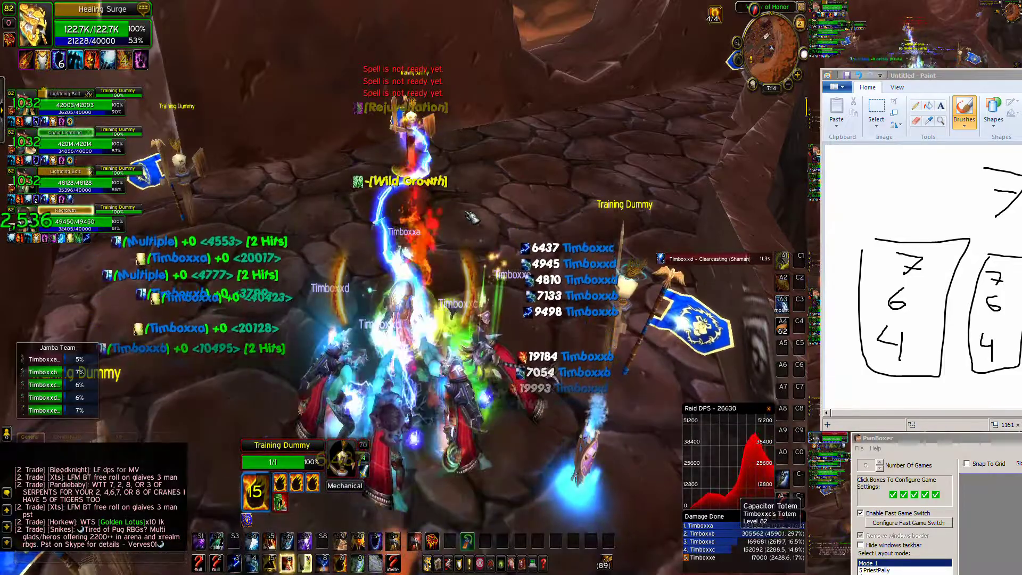
{"action": "key", "text": "1"}
{"action": "key", "text": "1"}
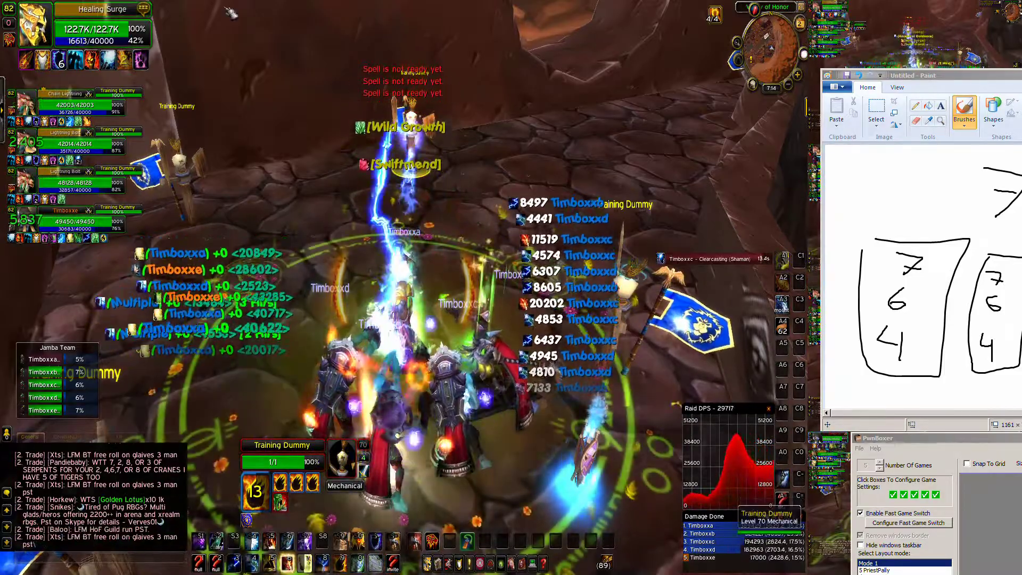
{"action": "key", "text": "1"}
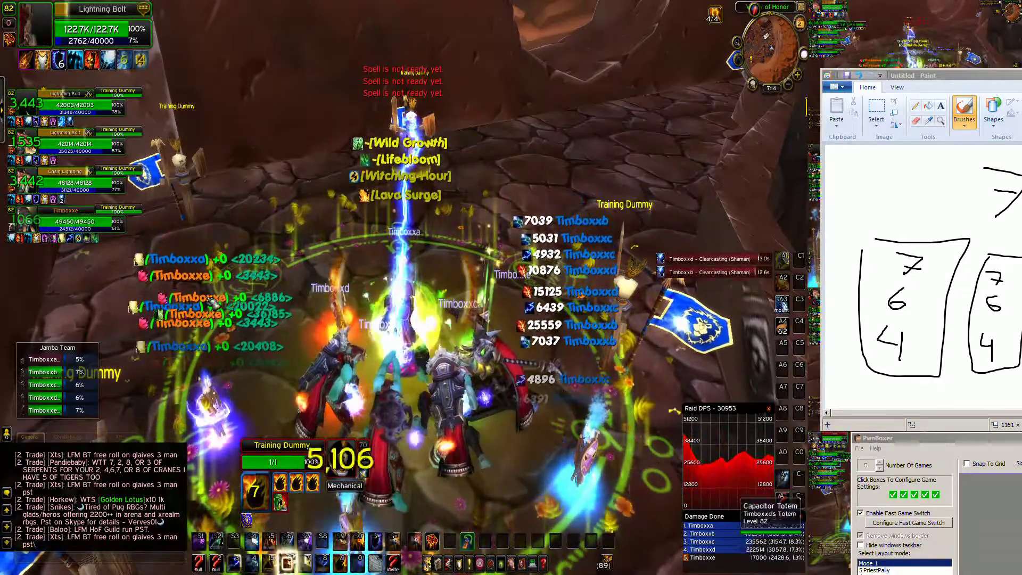
{"action": "key", "text": "3"}
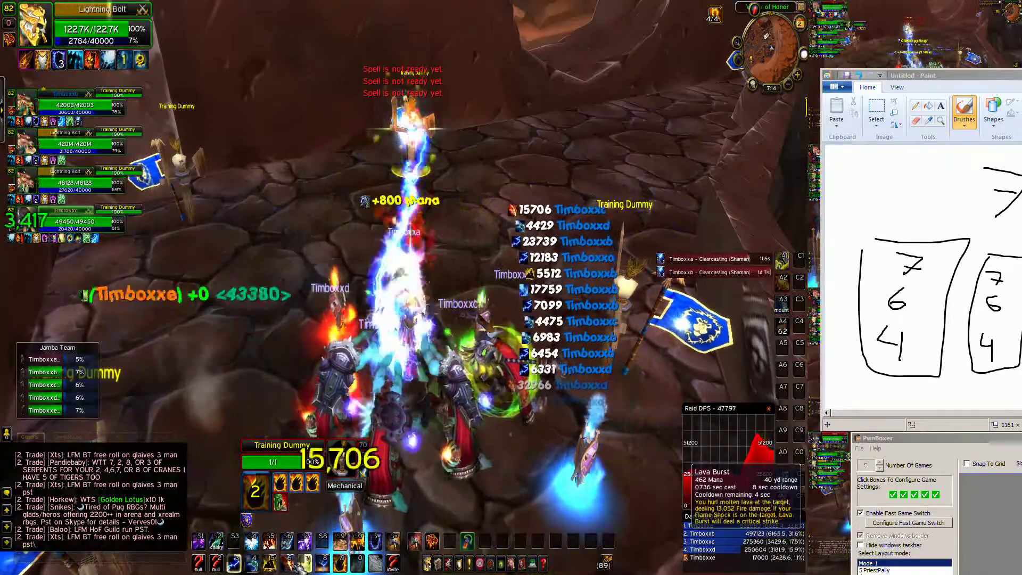
{"action": "left_click_drag", "start_coordinate": [455, 296], "coordinate": [487, 293]}
{"action": "key", "text": "3"}
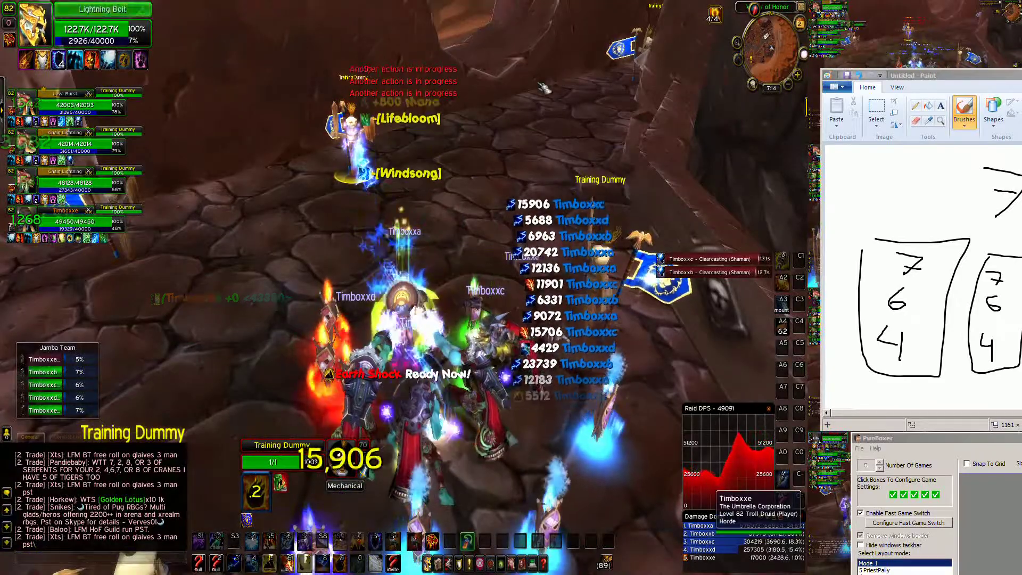
{"action": "key", "text": "3"}
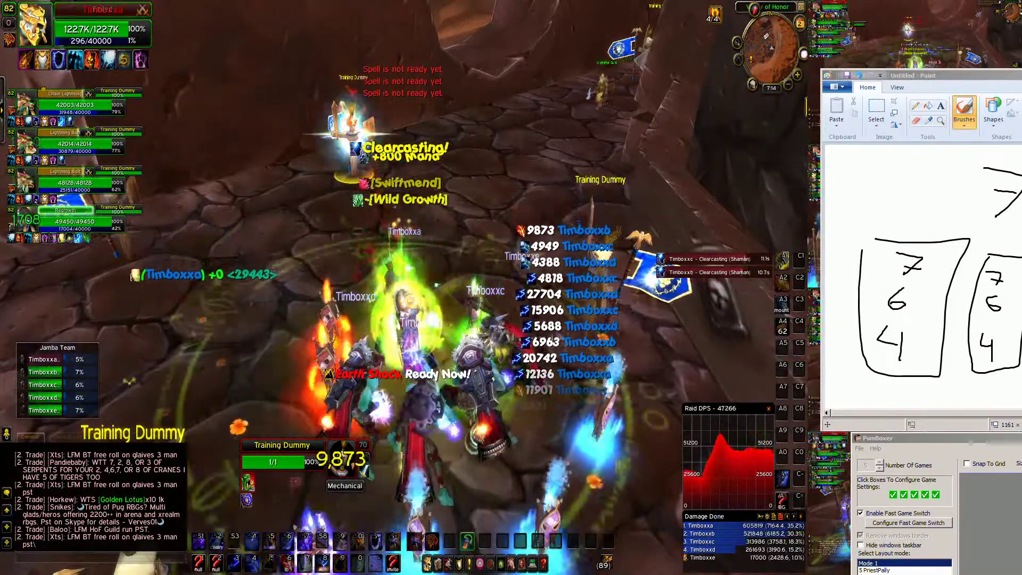
{"action": "left_click_drag", "start_coordinate": [518, 146], "coordinate": [508, 125]}
{"action": "key", "text": "3"}
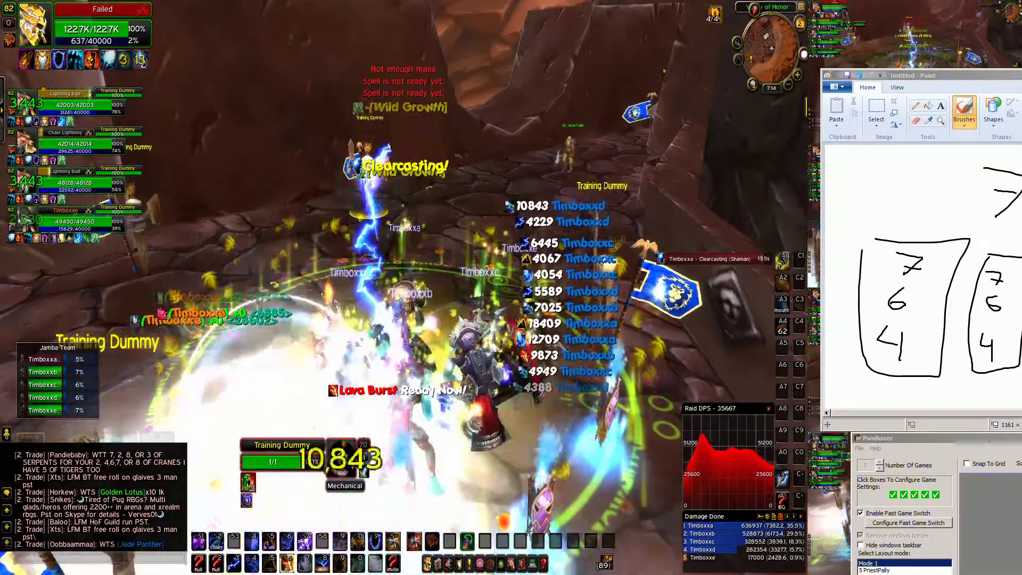
{"action": "key", "text": "3"}
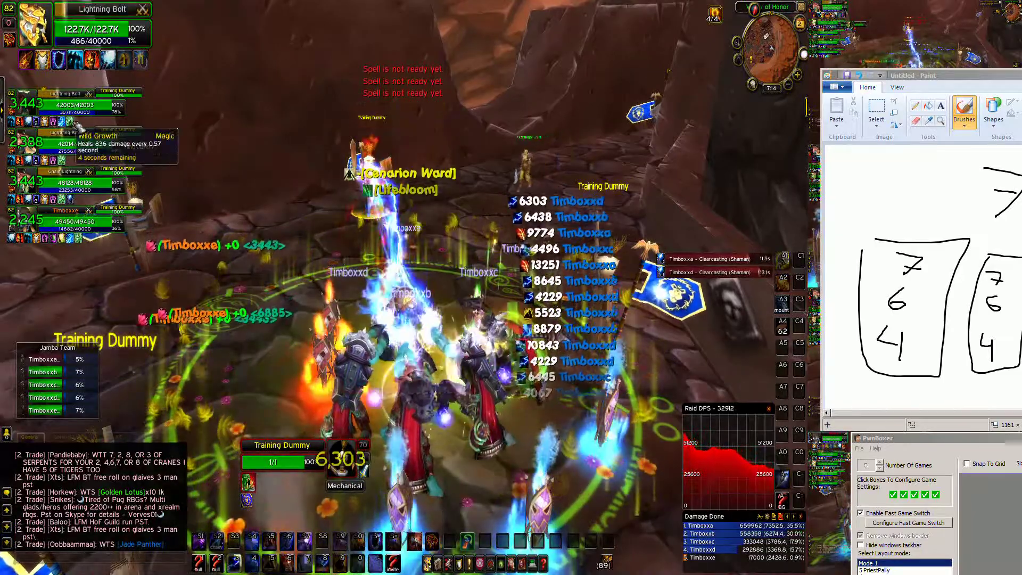
{"action": "key", "text": "3"}
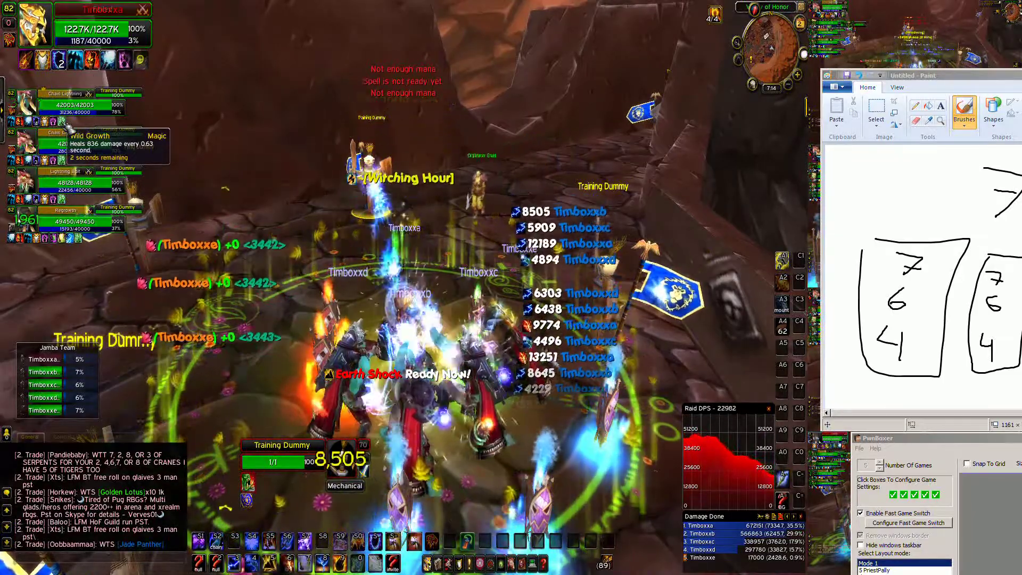
{"action": "key", "text": "3"}
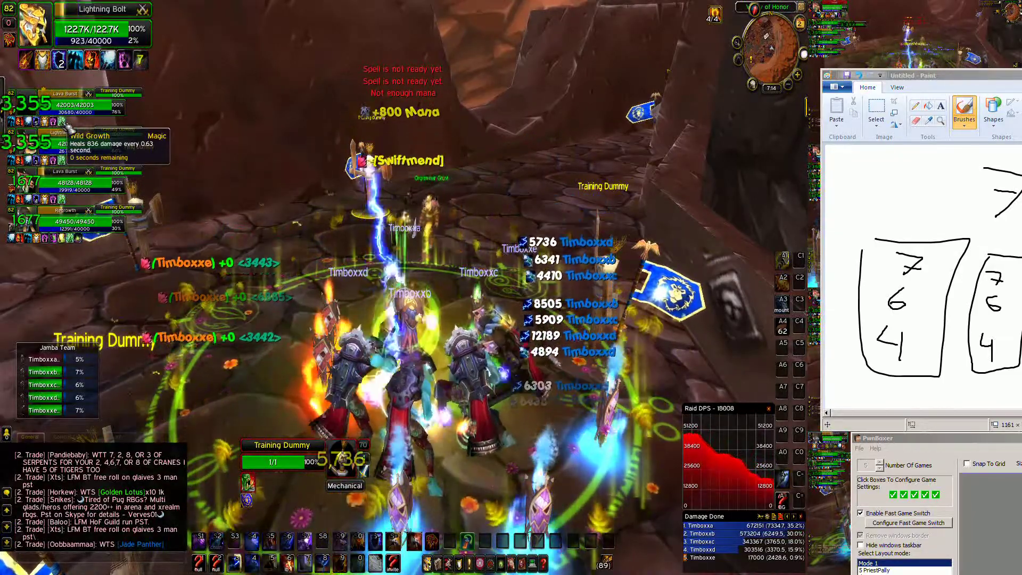
{"action": "key", "text": "3"}
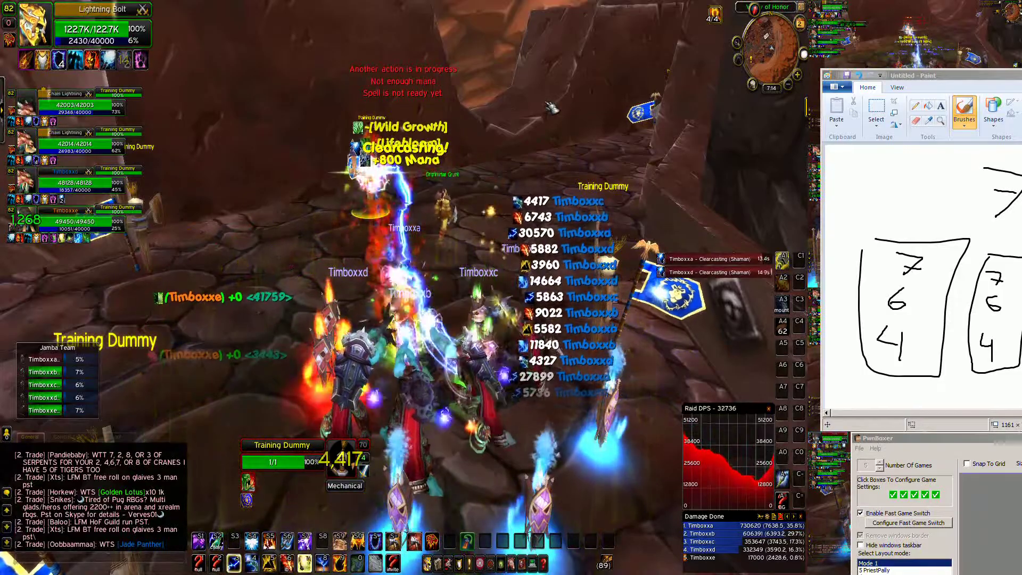
{"action": "key", "text": "7"}
{"action": "key", "text": "3"}
{"action": "key", "text": "3"}
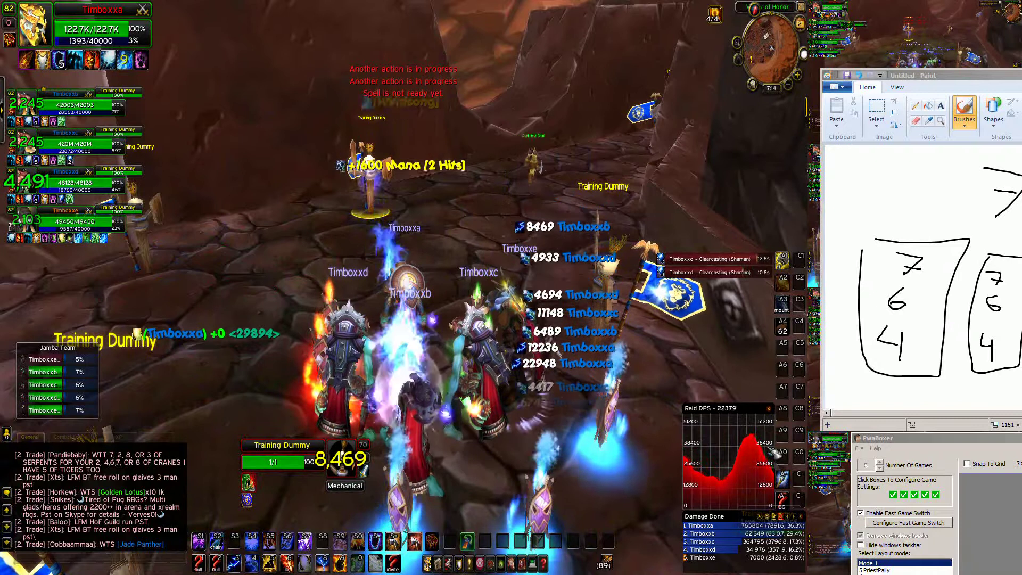
Step: Stop attacking and have the team drink out of combat until the main character's mana is full
{"action": "key", "text": "alt+4"}
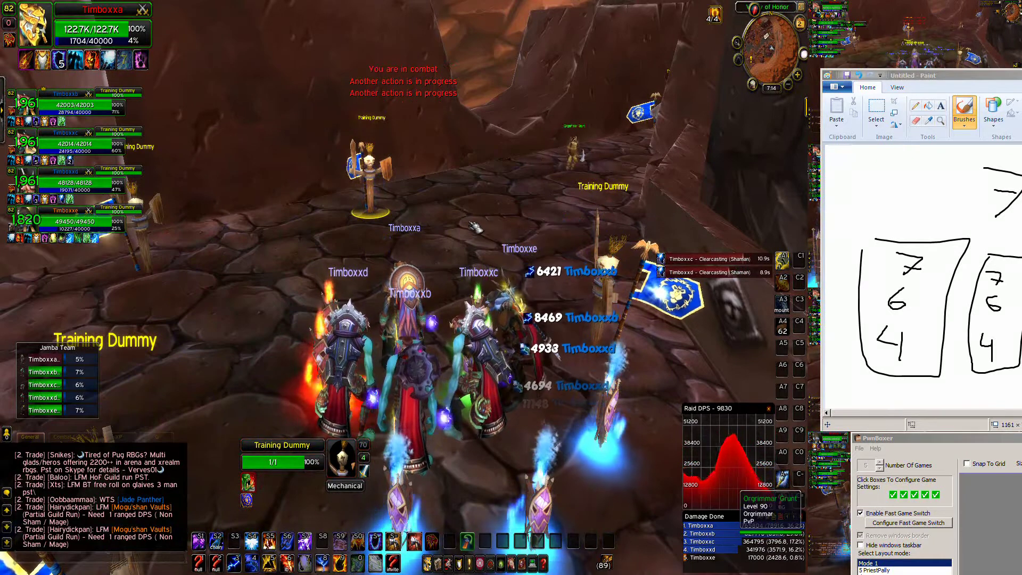
{"action": "left_click_drag", "start_coordinate": [481, 225], "coordinate": [455, 226]}
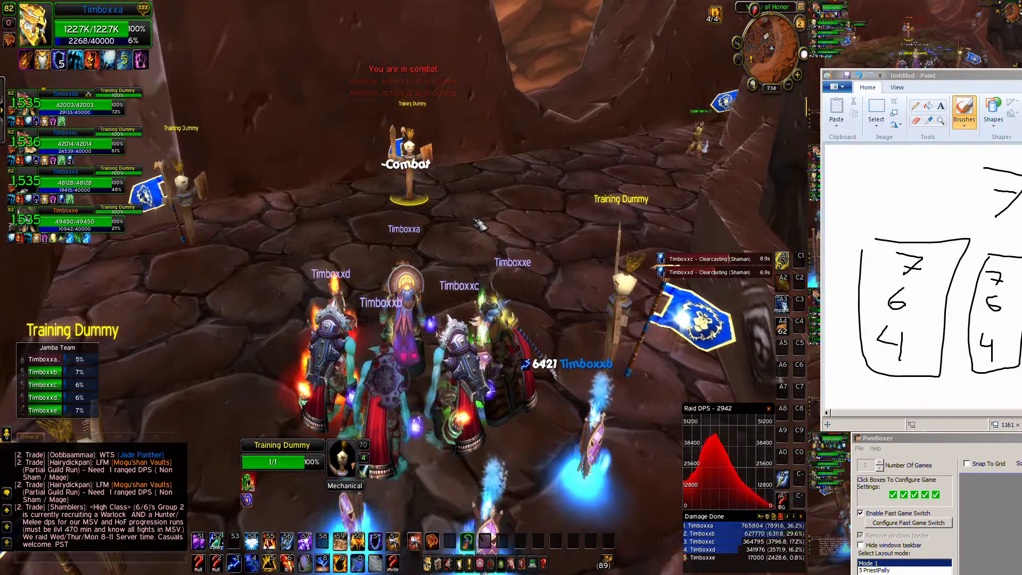
{"action": "key", "text": "3"}
{"action": "key", "text": "3"}
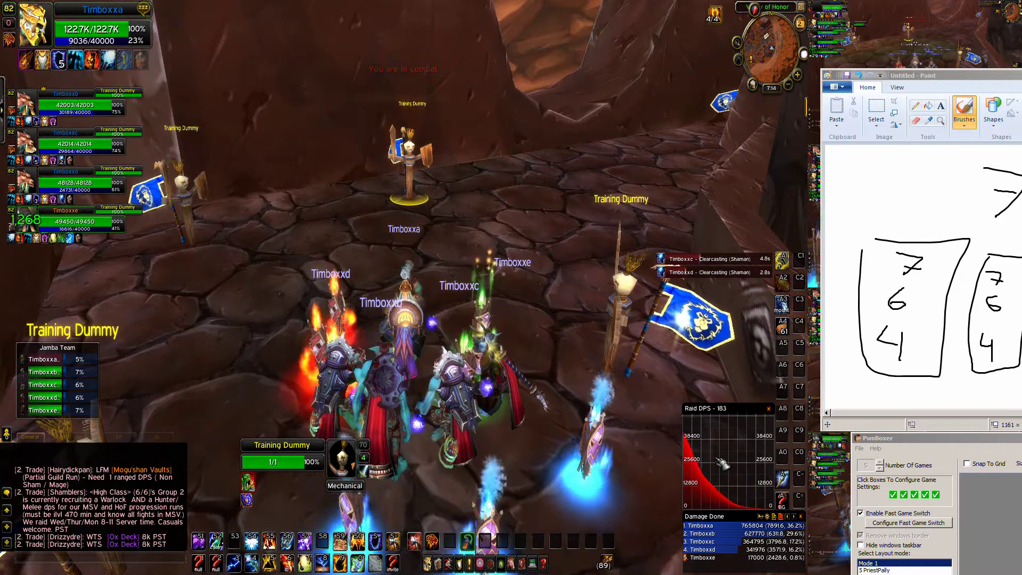
{"action": "key", "text": "3"}
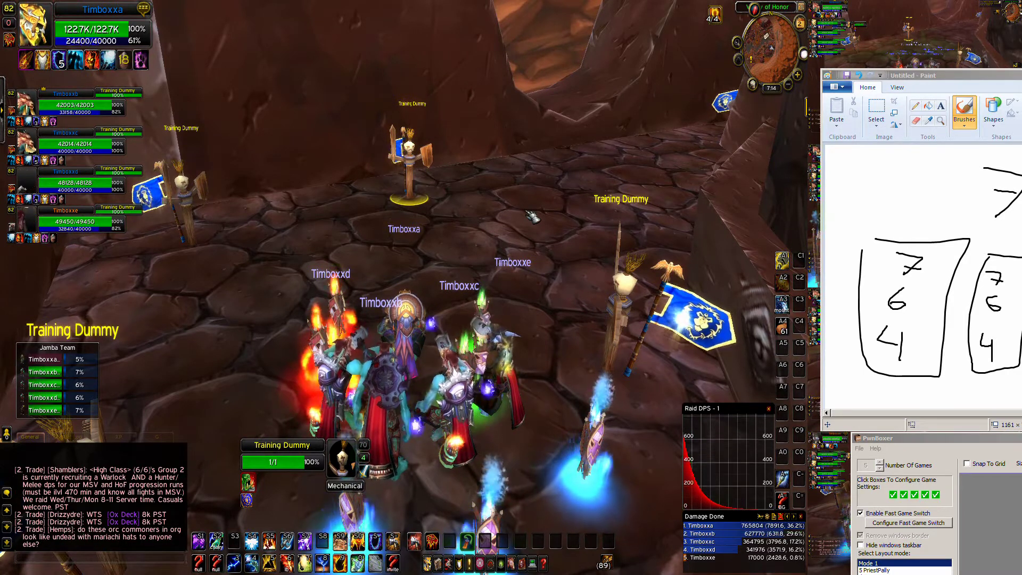
{"action": "mouse_move", "coordinate": [121, 56]}
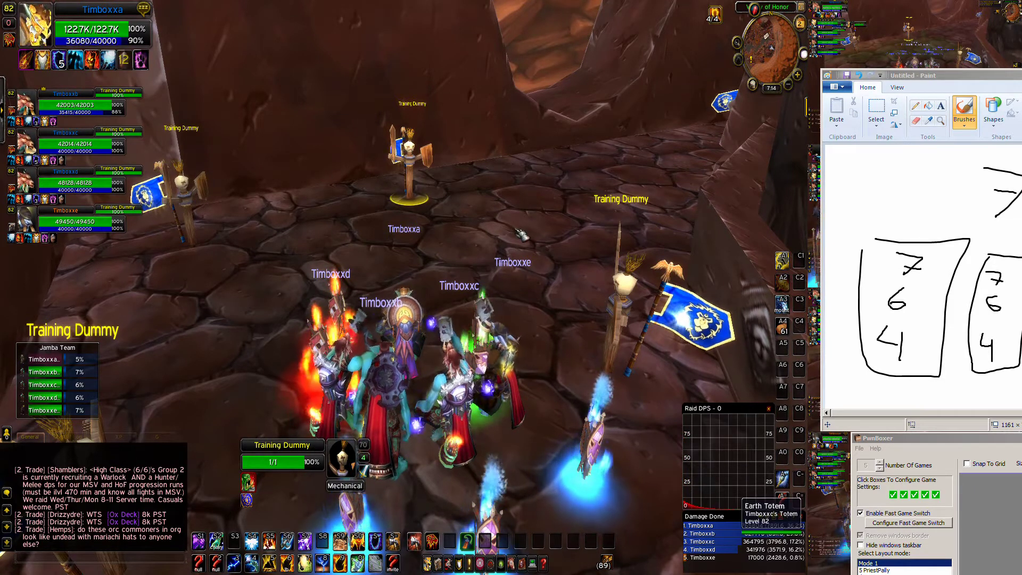
{"action": "left_click_drag", "start_coordinate": [502, 221], "coordinate": [500, 221]}
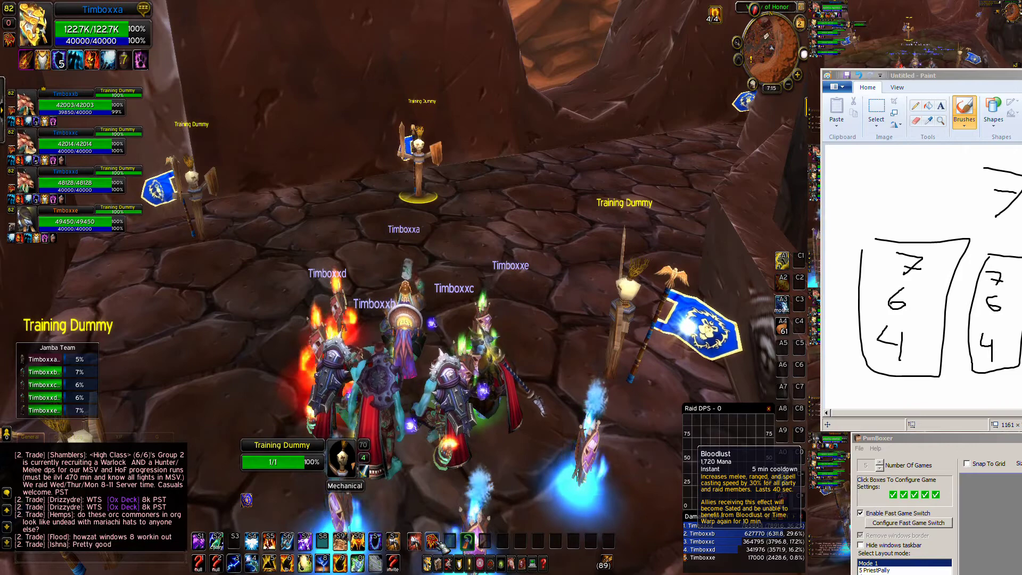
Step: Summon the fire elementals with Bloodlust active and restart the round robin on the training dummy
{"action": "key", "text": "1"}
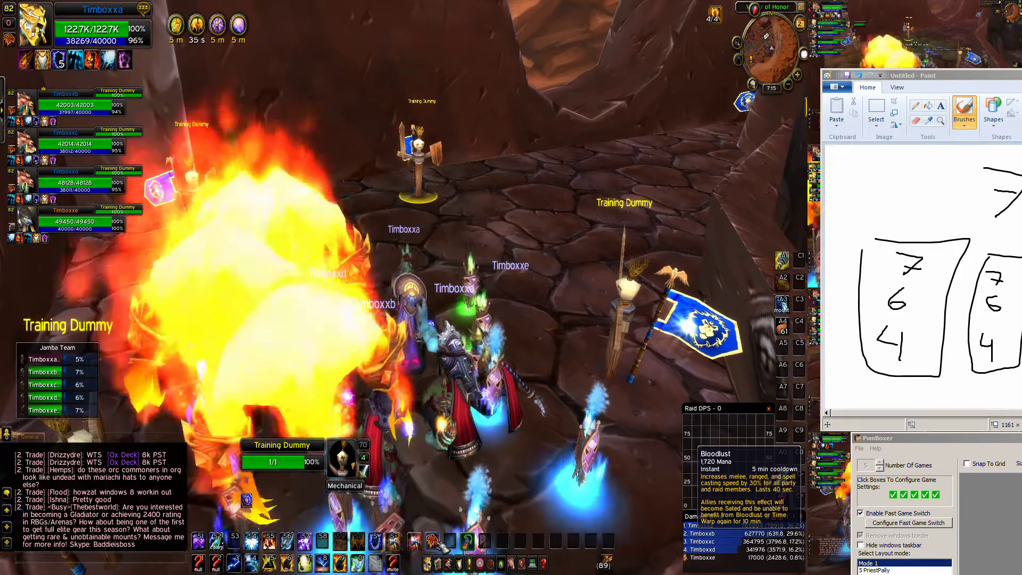
{"action": "left_click", "coordinate": [435, 542]}
{"action": "key", "text": "3"}
{"action": "key", "text": "3"}
{"action": "key", "text": "3"}
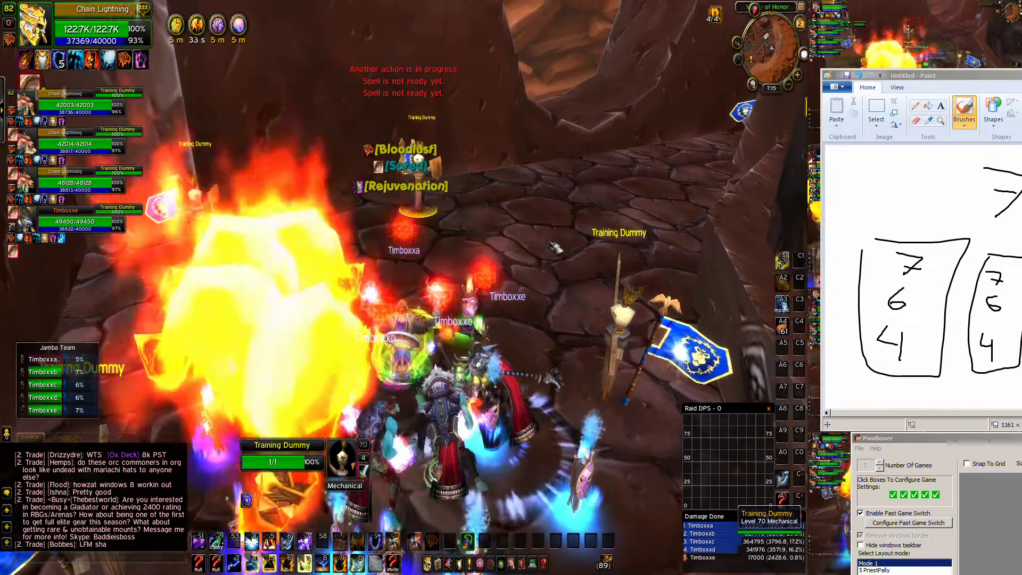
{"action": "key", "text": "3"}
{"action": "key", "text": "3"}
{"action": "key", "text": "3"}
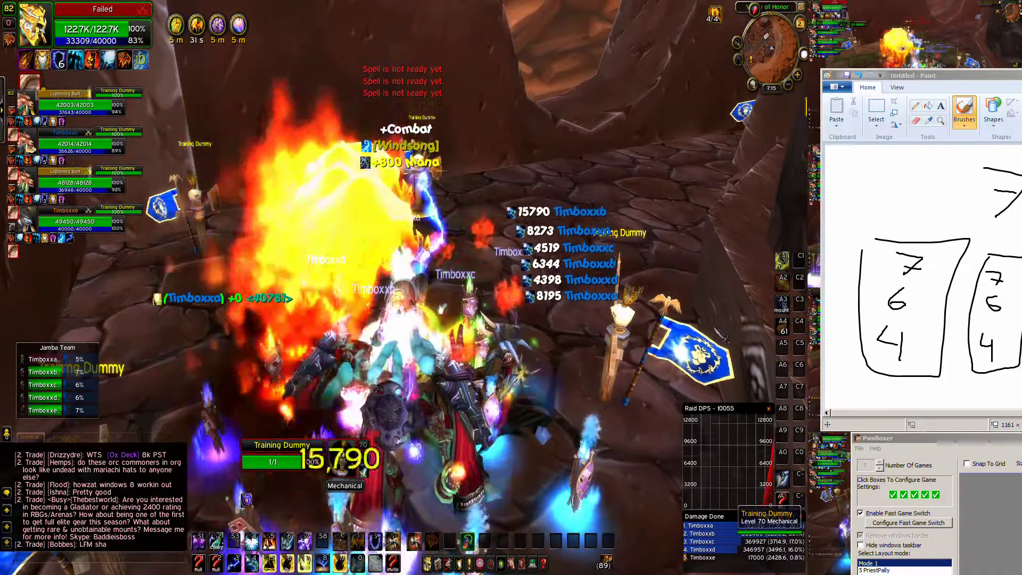
Step: Sustain the round robin on the training dummy until Bloodlust expires, and stop the attack
{"action": "key", "text": "1"}
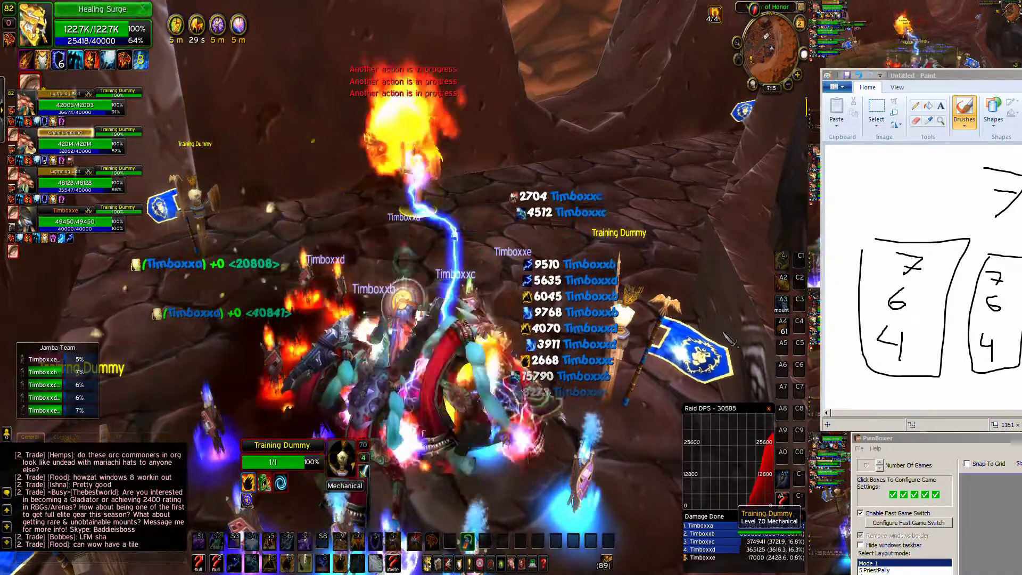
{"action": "key", "text": "1"}
{"action": "key", "text": "1"}
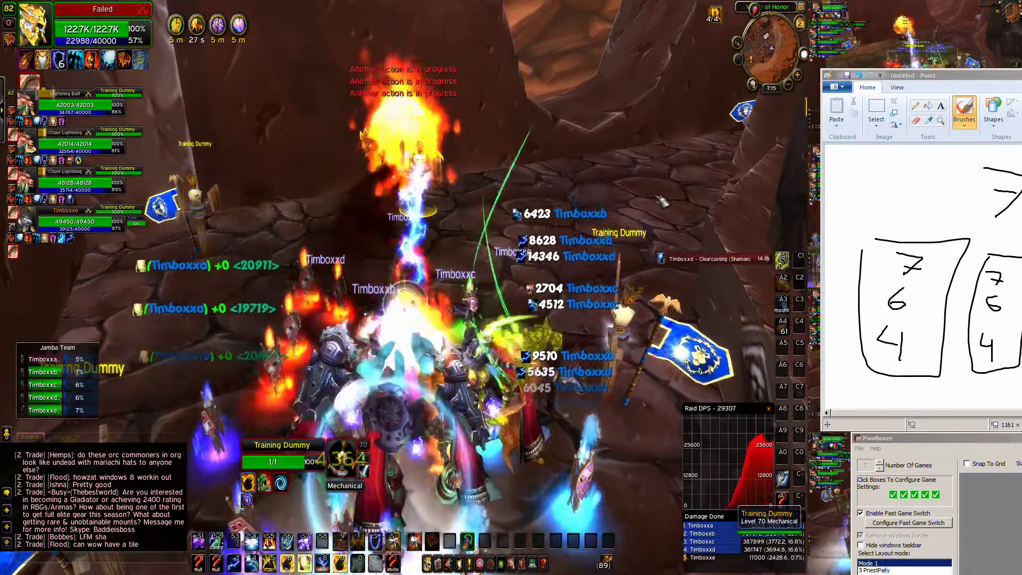
{"action": "key", "text": "1"}
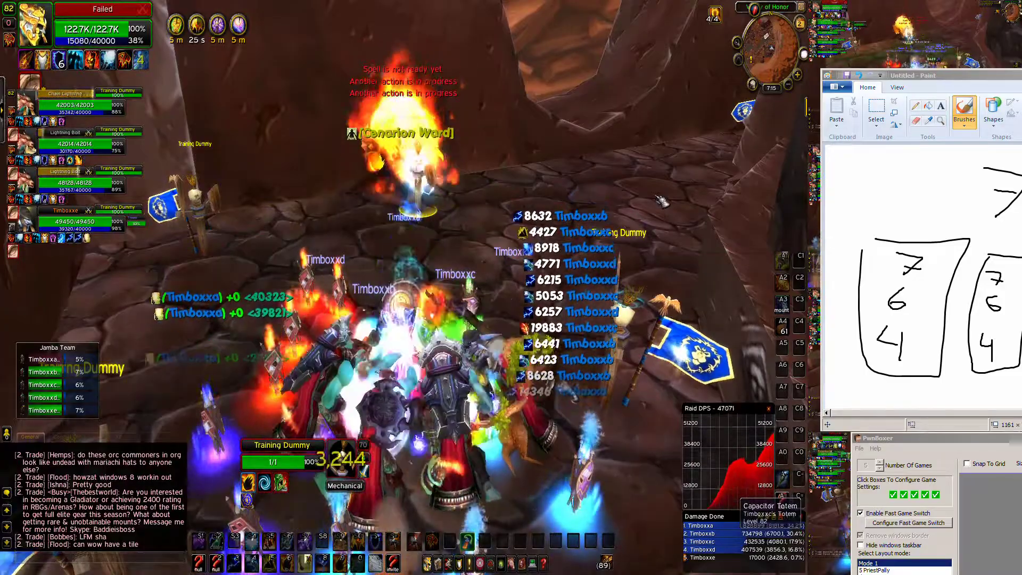
{"action": "key", "text": "1"}
{"action": "key", "text": "1"}
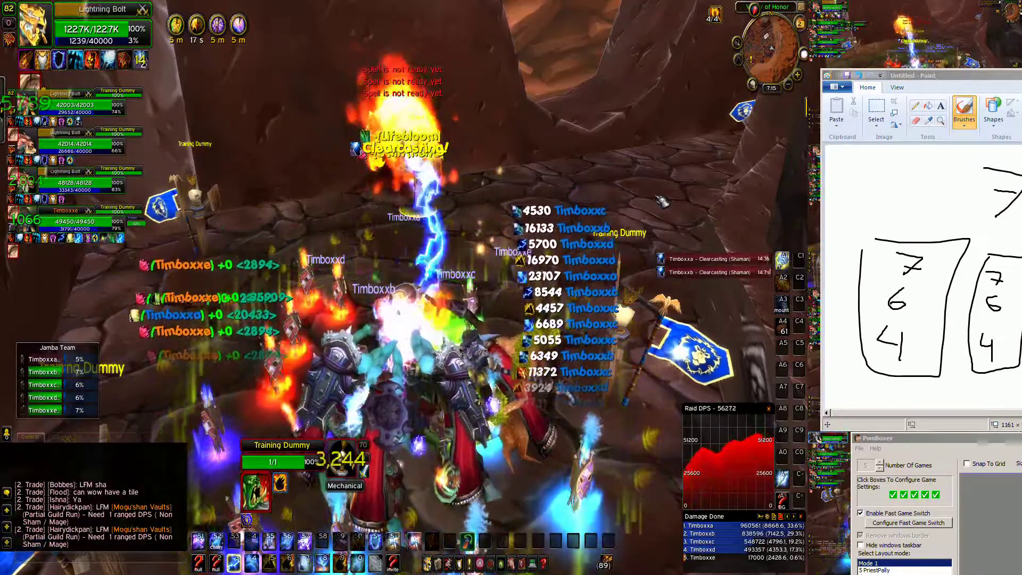
{"action": "key", "text": "1"}
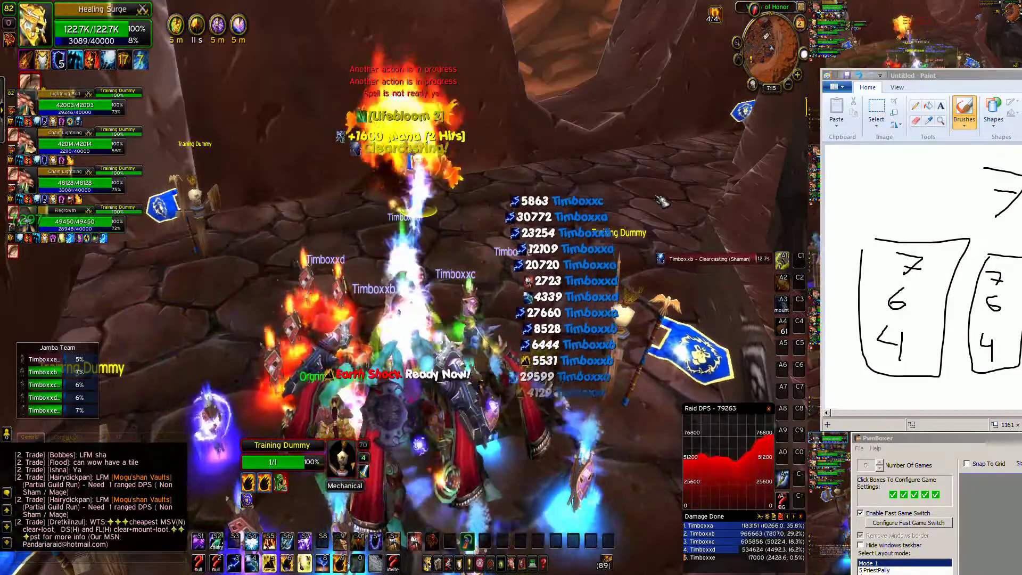
{"action": "key", "text": "1"}
{"action": "key", "text": "1"}
{"action": "key", "text": "1"}
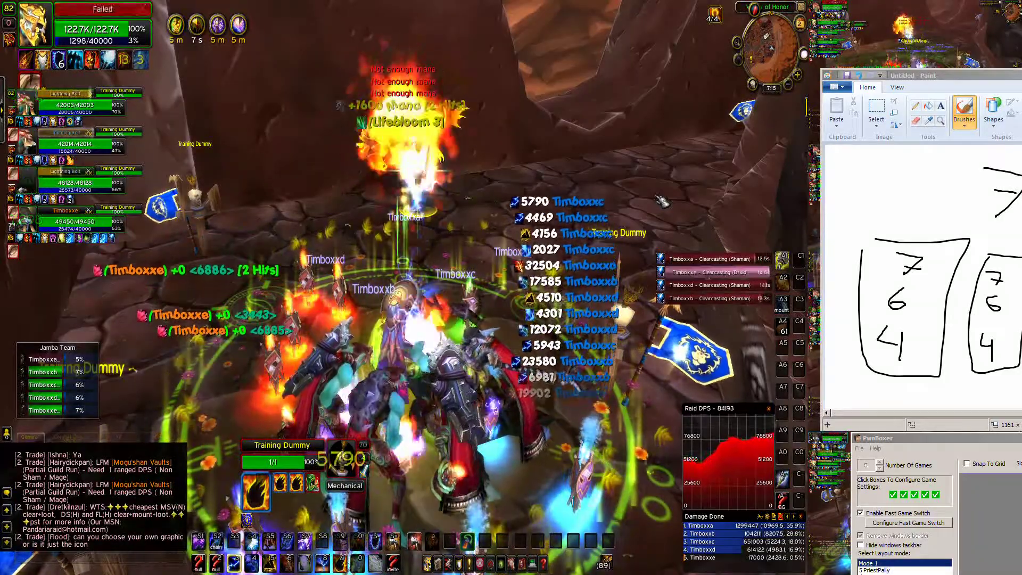
{"action": "key", "text": "1"}
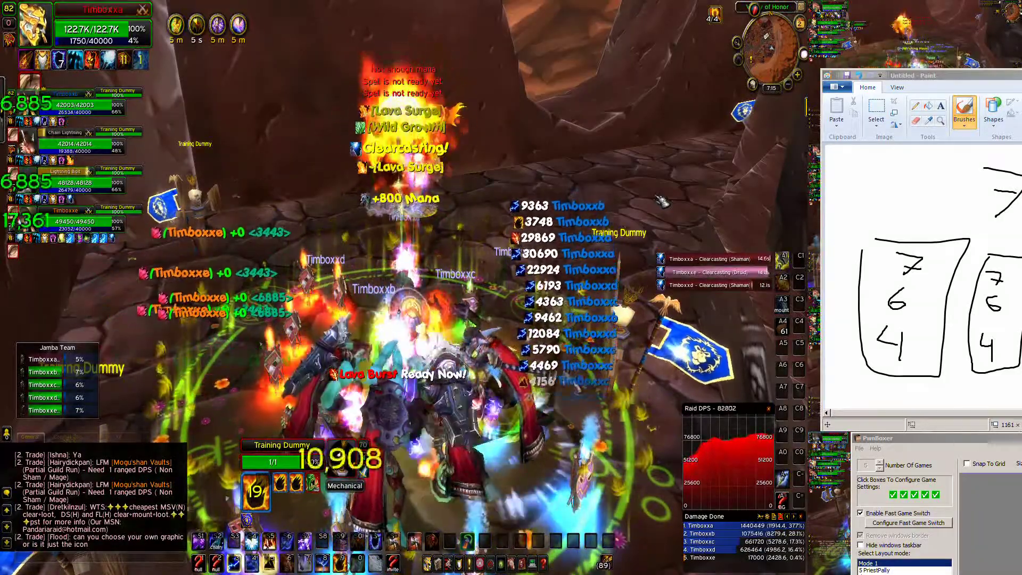
{"action": "key", "text": "7"}
{"action": "key", "text": "7"}
{"action": "key", "text": "7"}
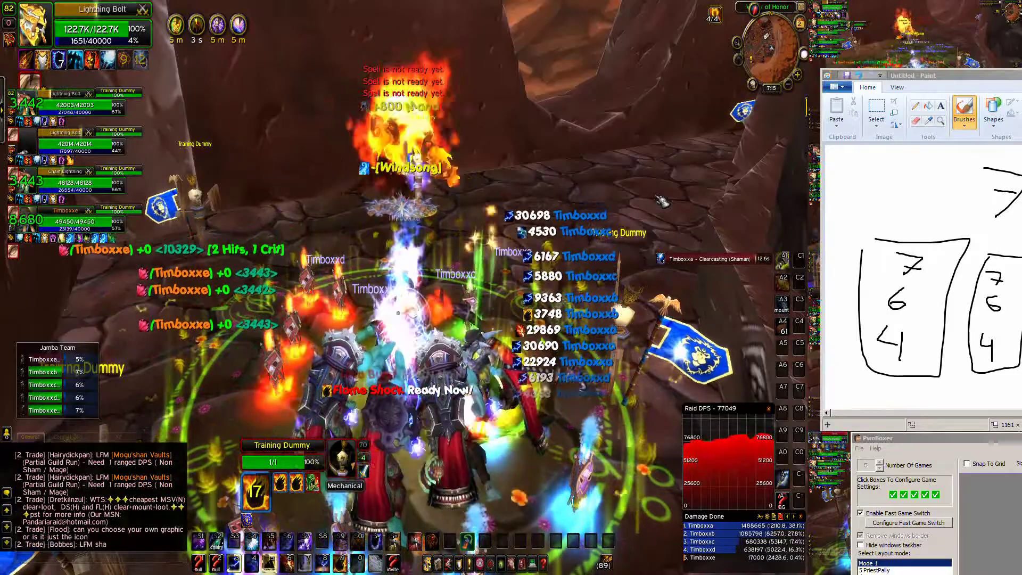
{"action": "key", "text": "1"}
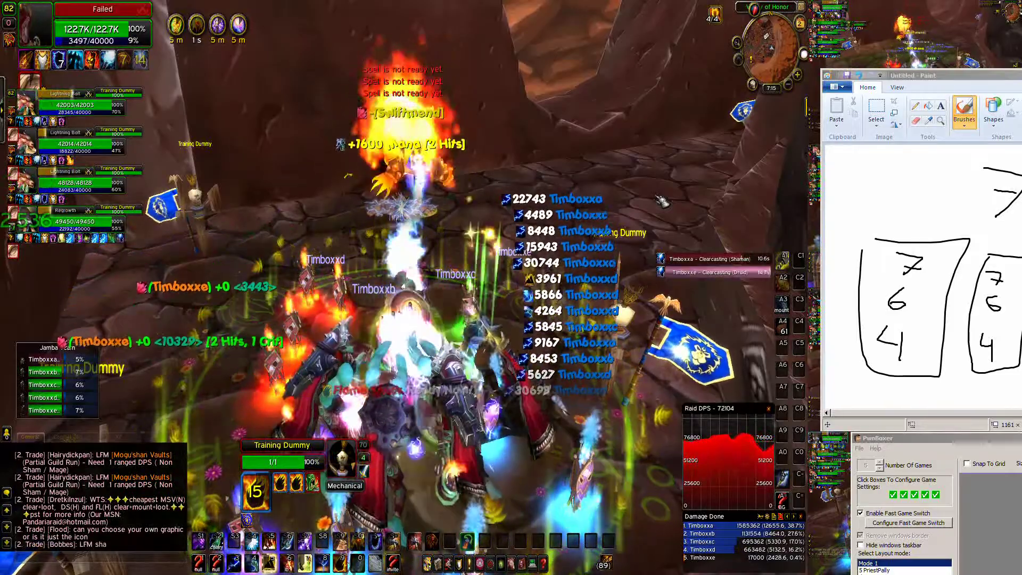
{"action": "key", "text": "1"}
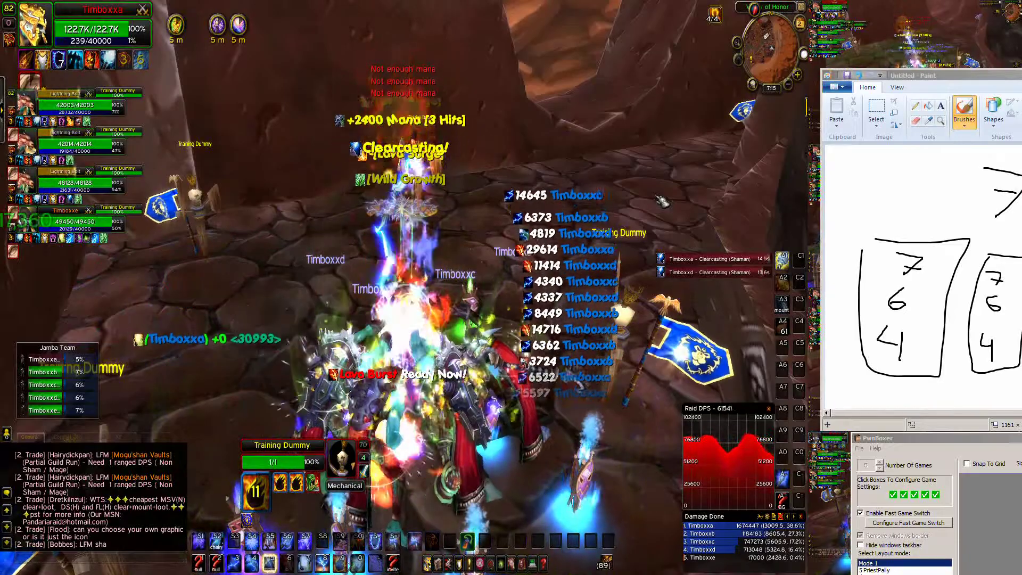
{"action": "key", "text": "5"}
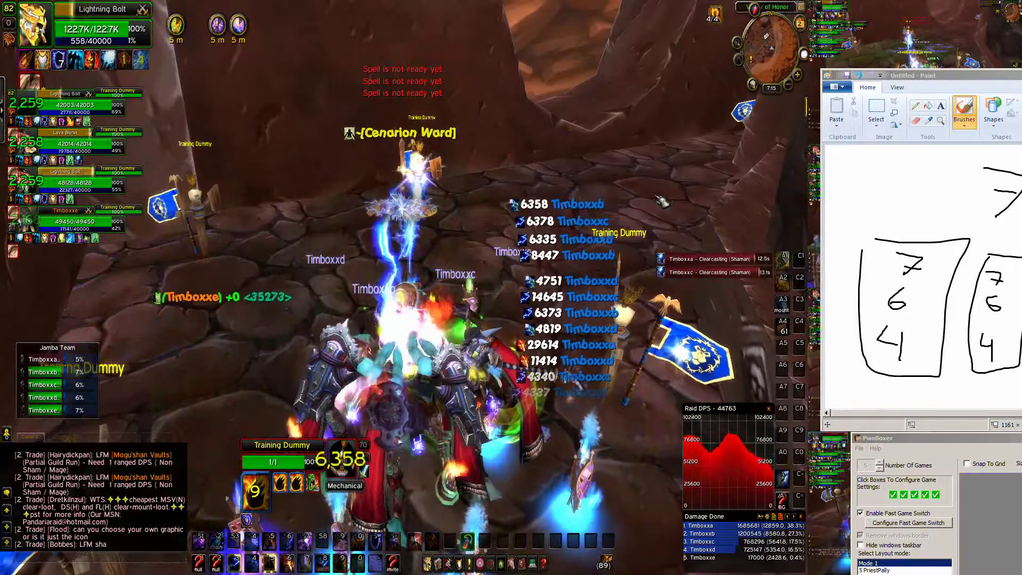
{"action": "key", "text": "5"}
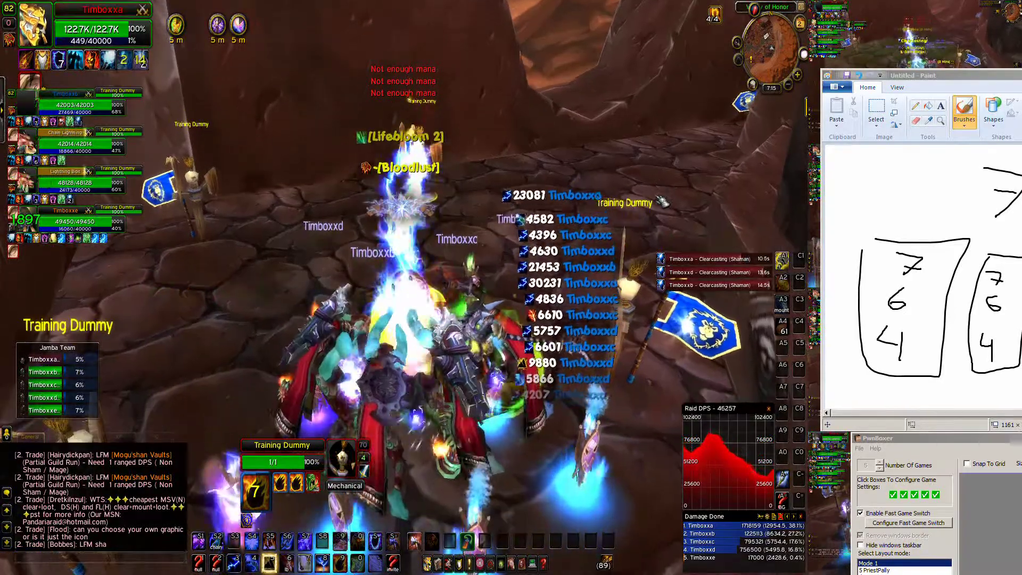
{"action": "key", "text": "1"}
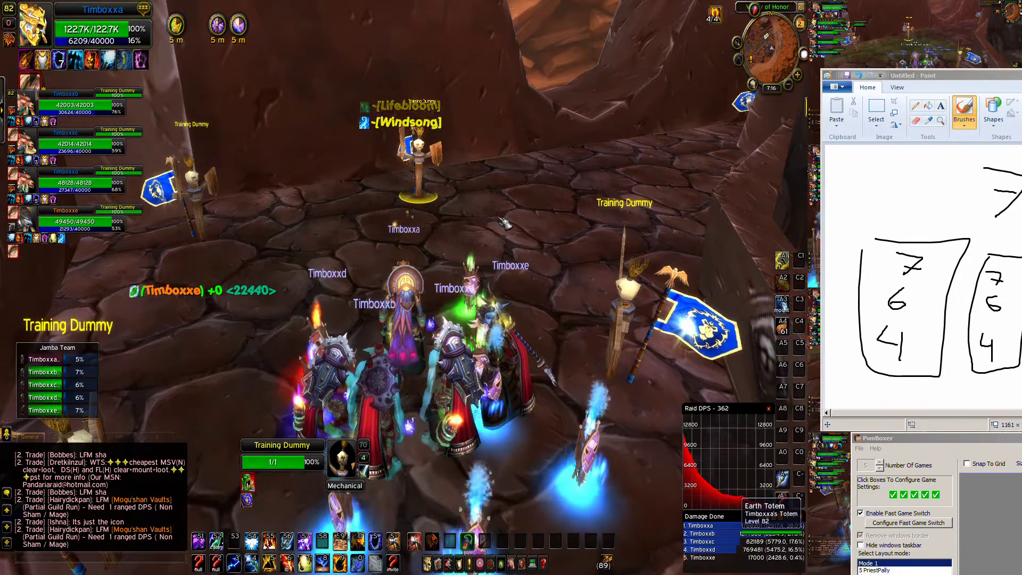
Step: Inspect the character sheets of the fourth and third game characters, close each sheet, and return to the main character's window
{"action": "key", "text": "F4"}
{"action": "key", "text": "c"}
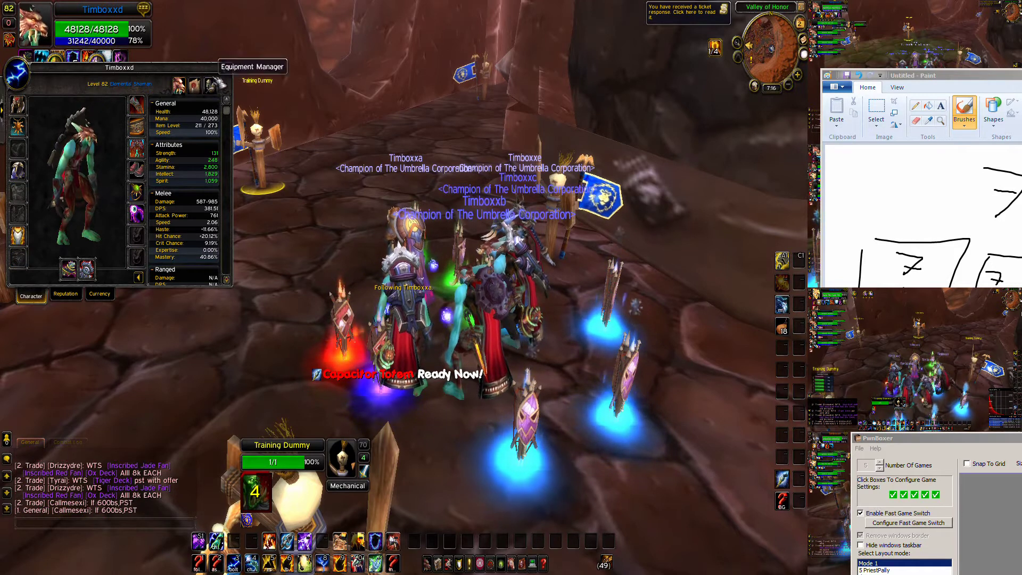
{"action": "key", "text": "c"}
{"action": "key", "text": "F3"}
{"action": "key", "text": "c"}
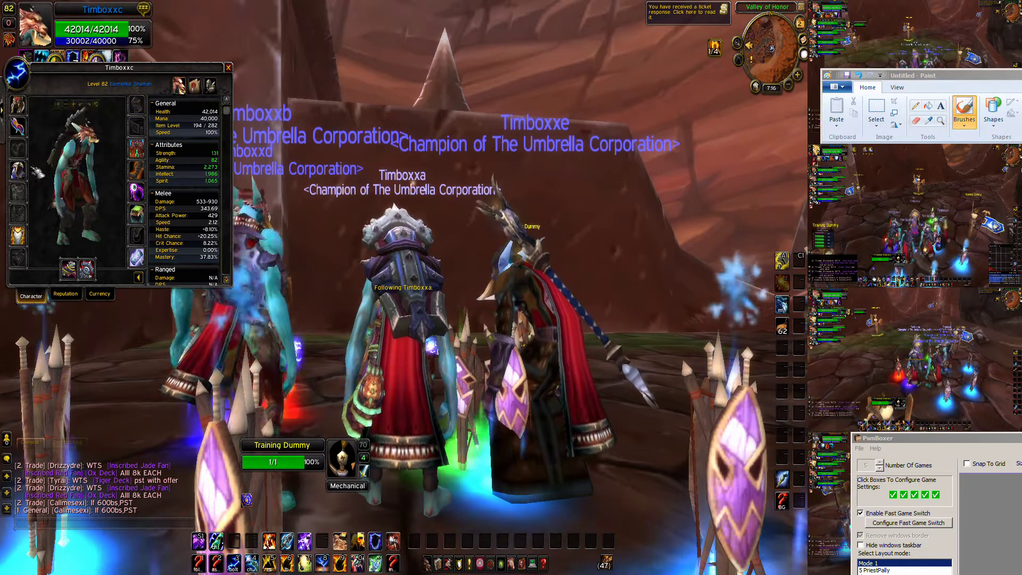
{"action": "key", "text": "c"}
{"action": "key", "text": "ctrl+1"}
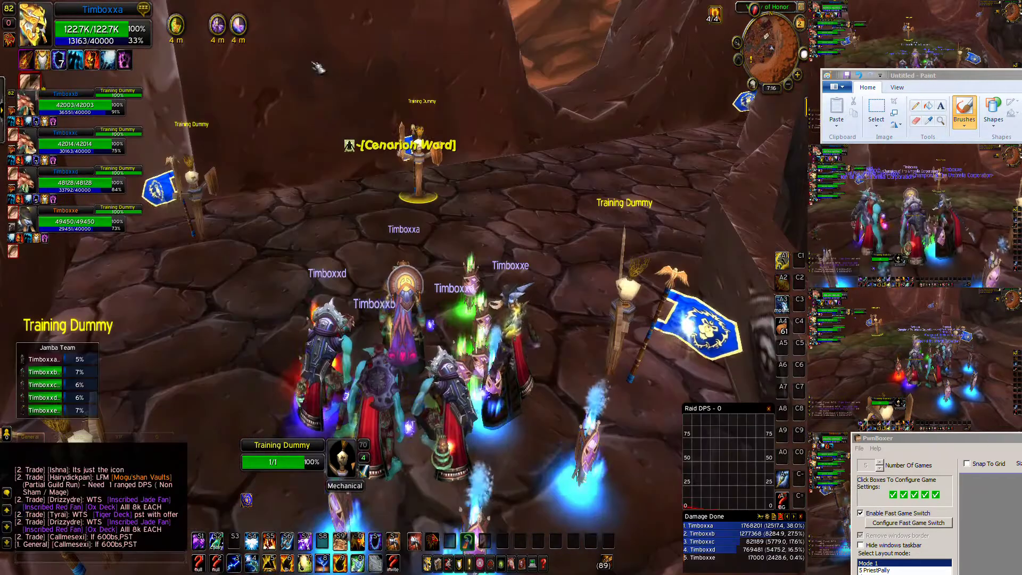
Step: Bring the Paint window with the round robin sketch over the main game view and minimize it
{"action": "left_click_drag", "start_coordinate": [542, 153], "coordinate": [506, 155]}
{"action": "left_click_drag", "start_coordinate": [567, 144], "coordinate": [557, 139]}
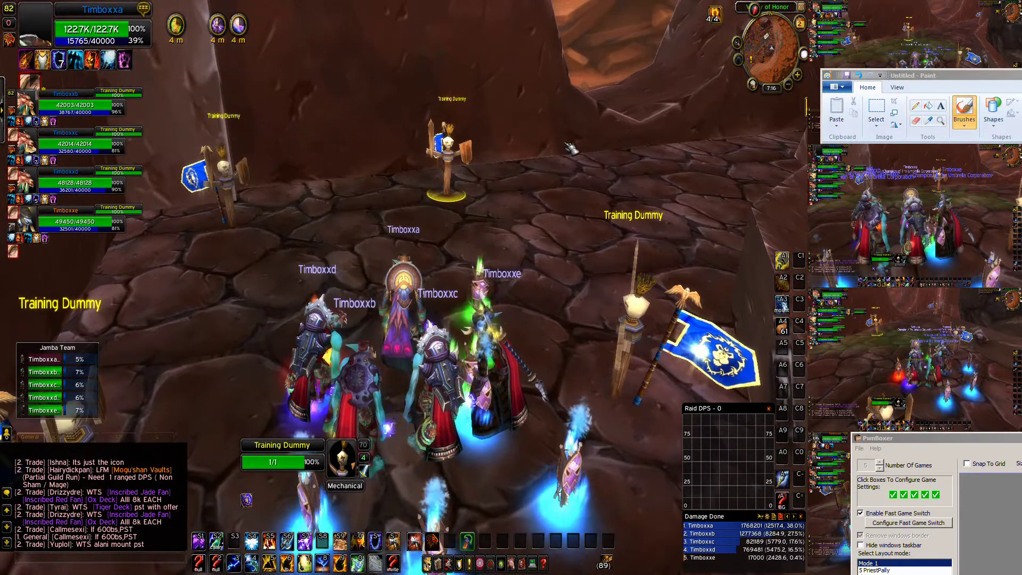
{"action": "left_click_drag", "start_coordinate": [947, 75], "coordinate": [398, 59]}
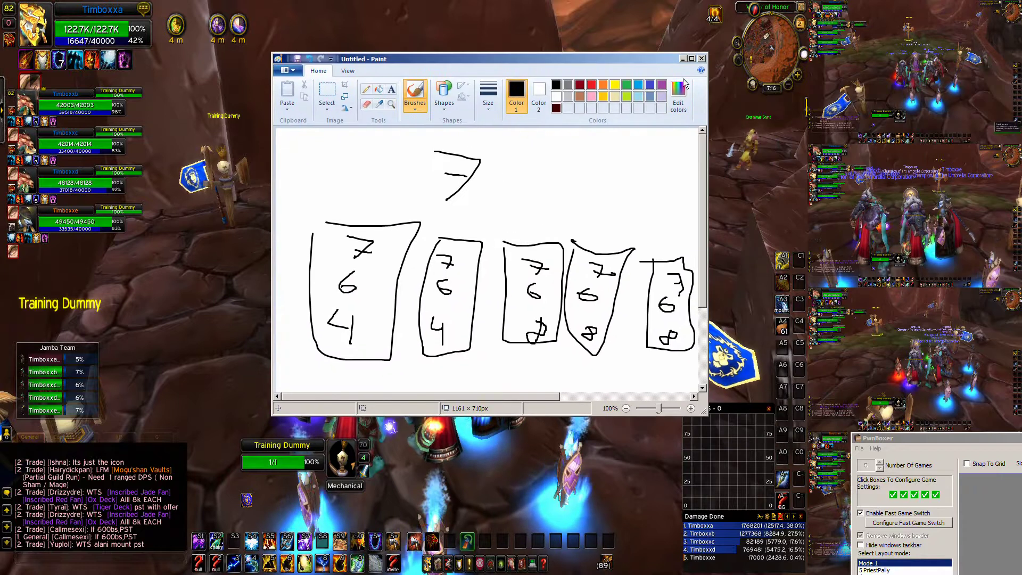
{"action": "left_click", "coordinate": [684, 59]}
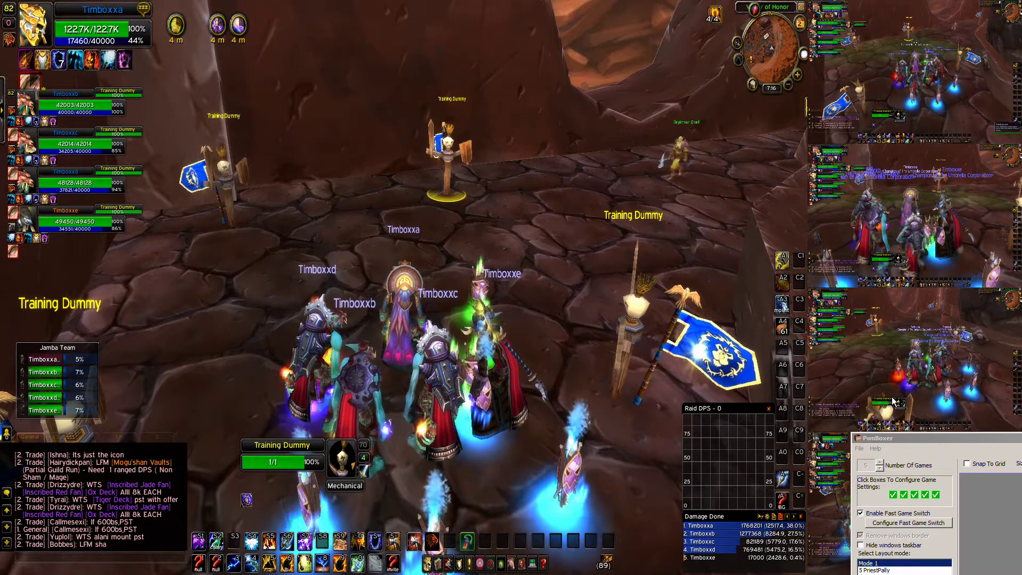
Step: Move the PwnBoxer window over the game, review the Round Robin options in its key configuration, and cancel them without changes
{"action": "left_click_drag", "start_coordinate": [936, 437], "coordinate": [546, 168]}
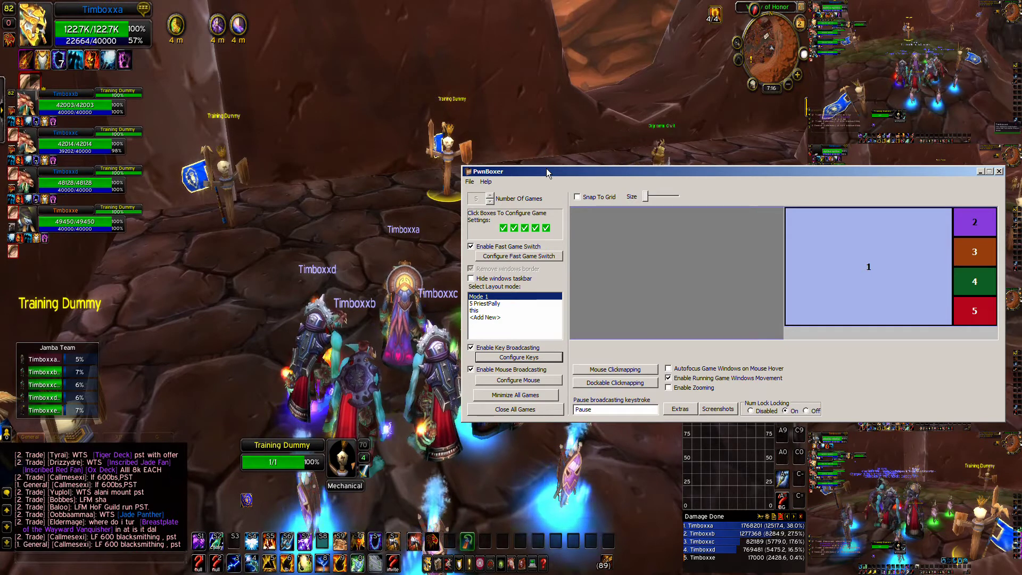
{"action": "left_click_drag", "start_coordinate": [546, 168], "coordinate": [730, 174]}
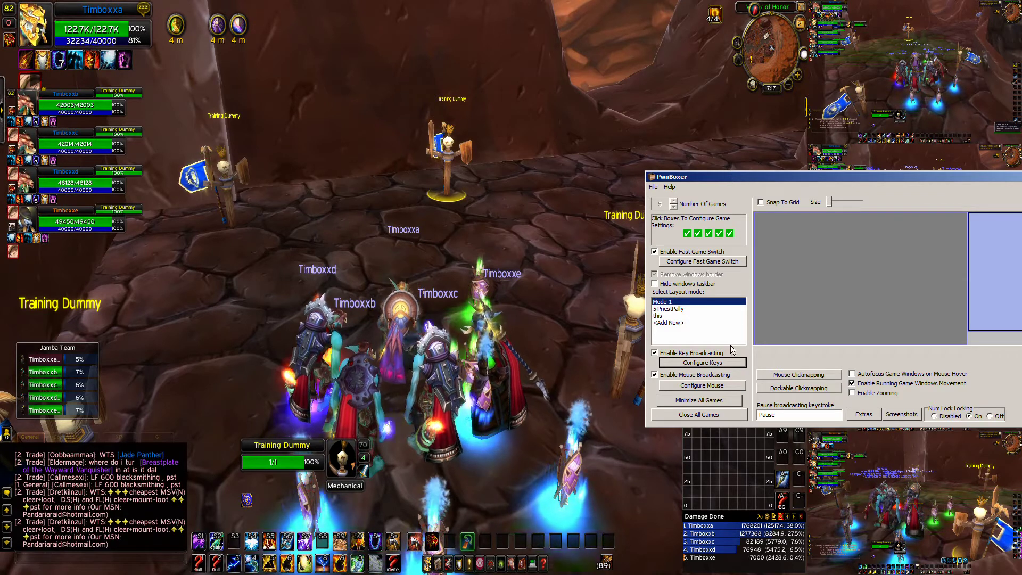
{"action": "left_click", "coordinate": [703, 363]}
{"action": "left_click_drag", "start_coordinate": [971, 216], "coordinate": [369, 236]}
{"action": "left_click", "coordinate": [647, 207]}
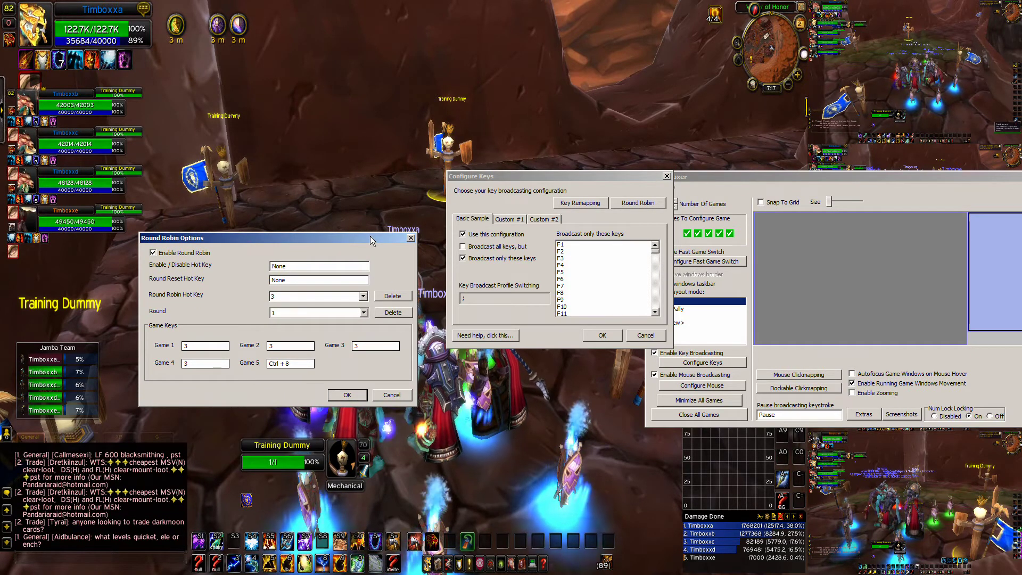
{"action": "left_click", "coordinate": [395, 394]}
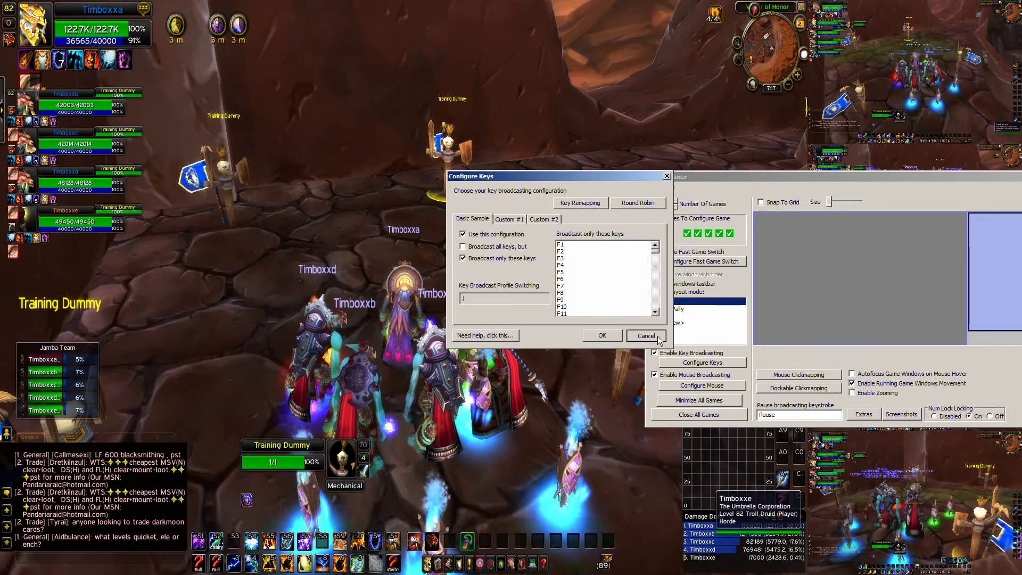